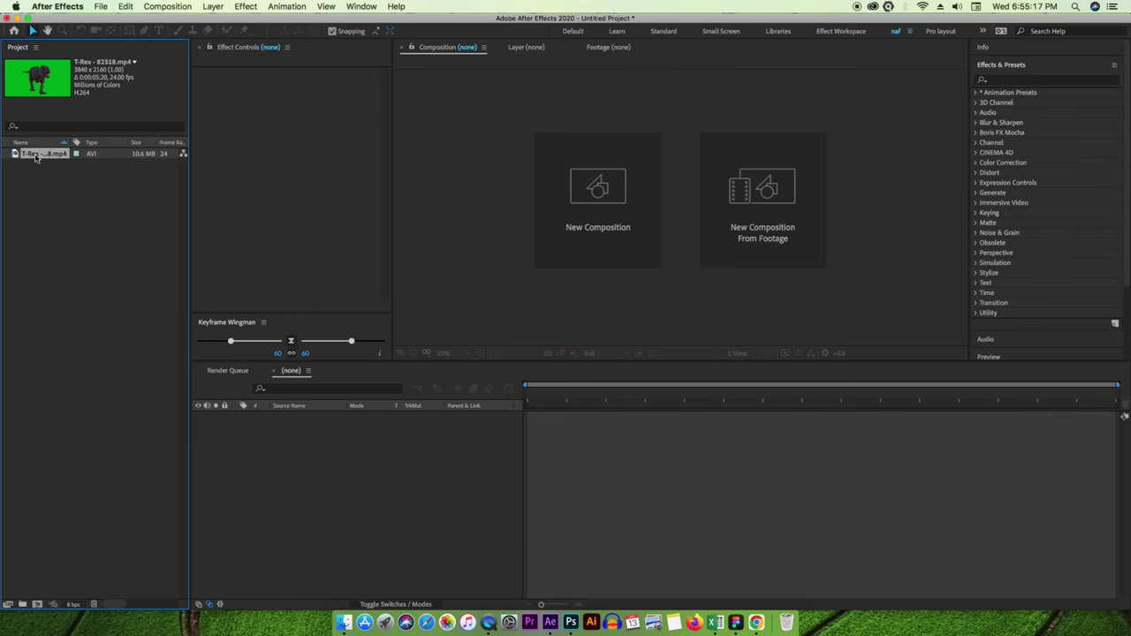
Create the composition 'T-Rex - 82318' from the green-screen T-Rex footage.
left_click_drag(35, 159, 281, 468)
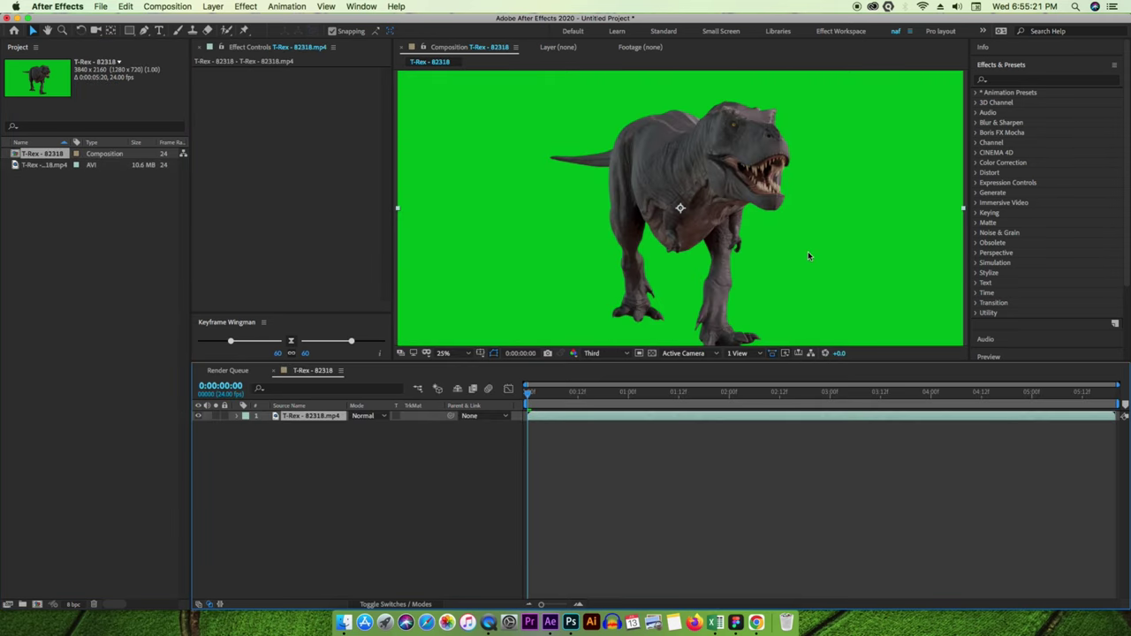
scroll(668, 239, "down", 1)
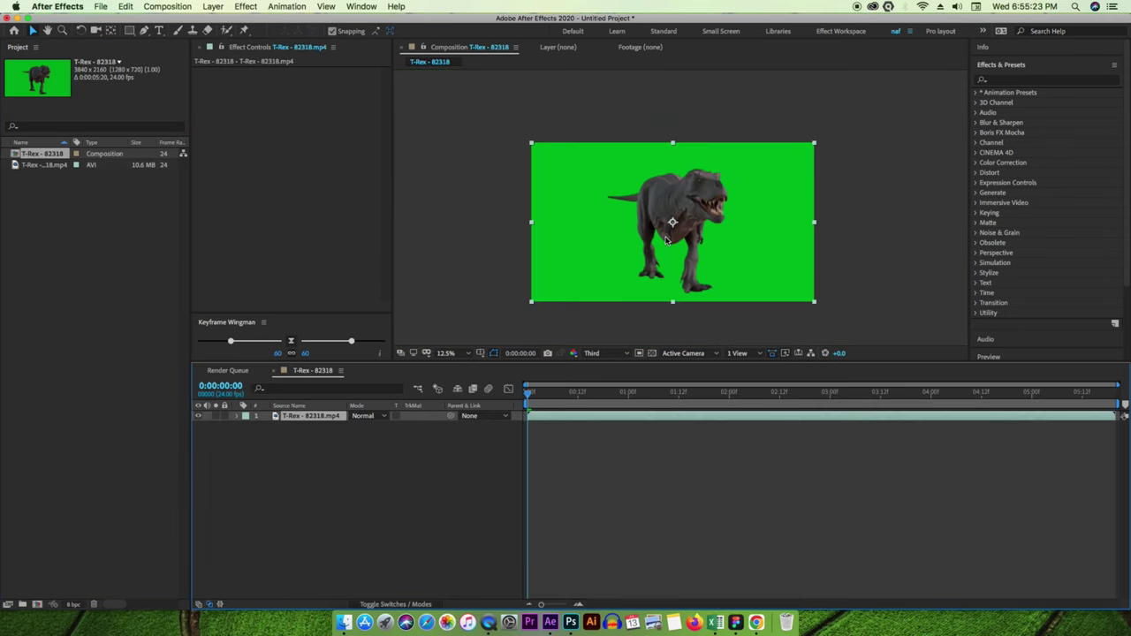
key("super+z")
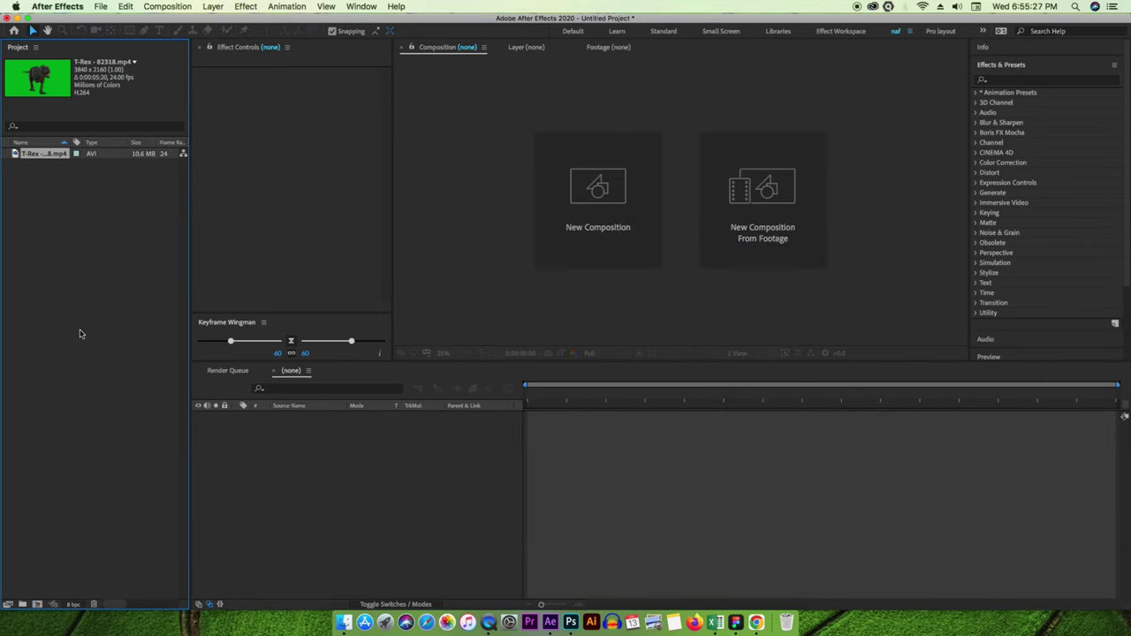
left_click(92, 423)
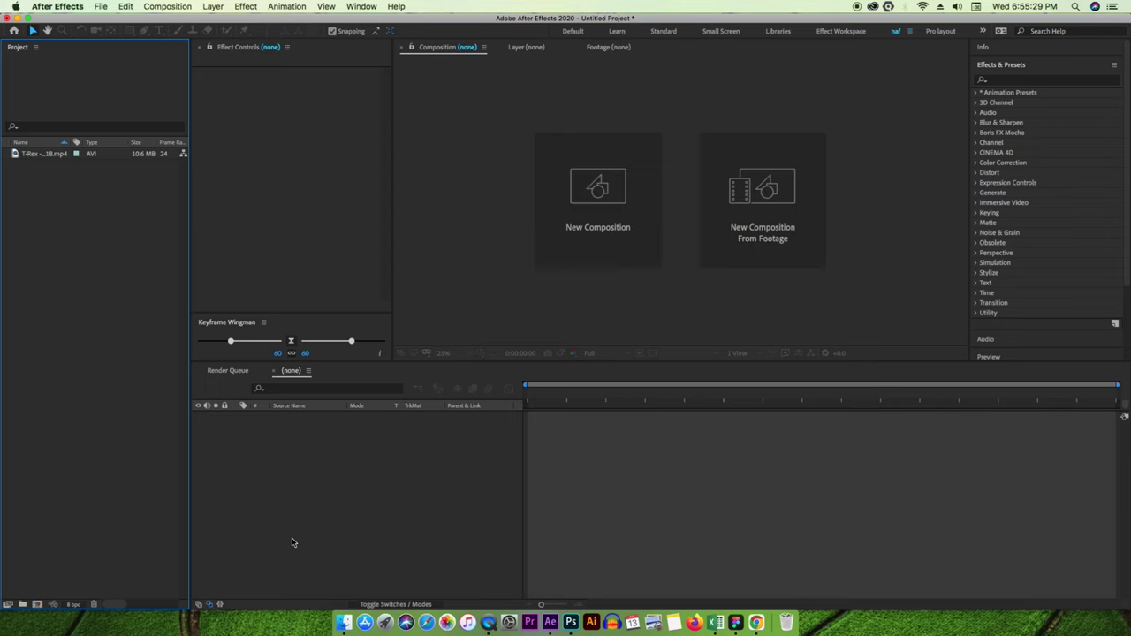
Create 'green screen pro' with the Custom preset: 1280×720, 30 fps, 10 seconds, white background.
key("super+n")
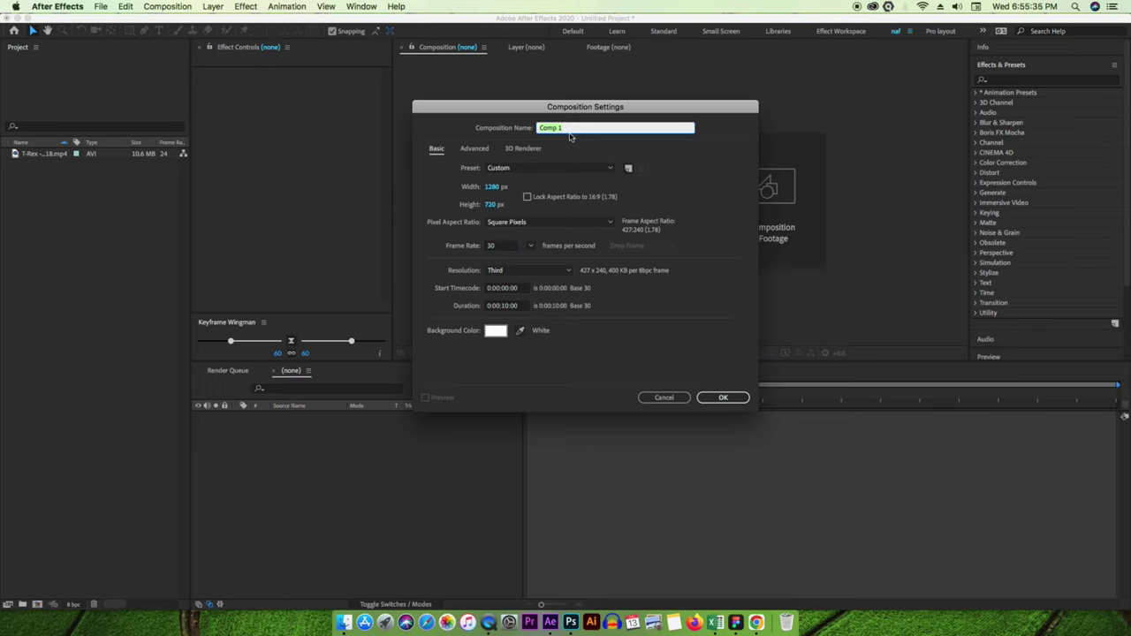
key("BackSpace")
type("green screen pro")
left_click(596, 170)
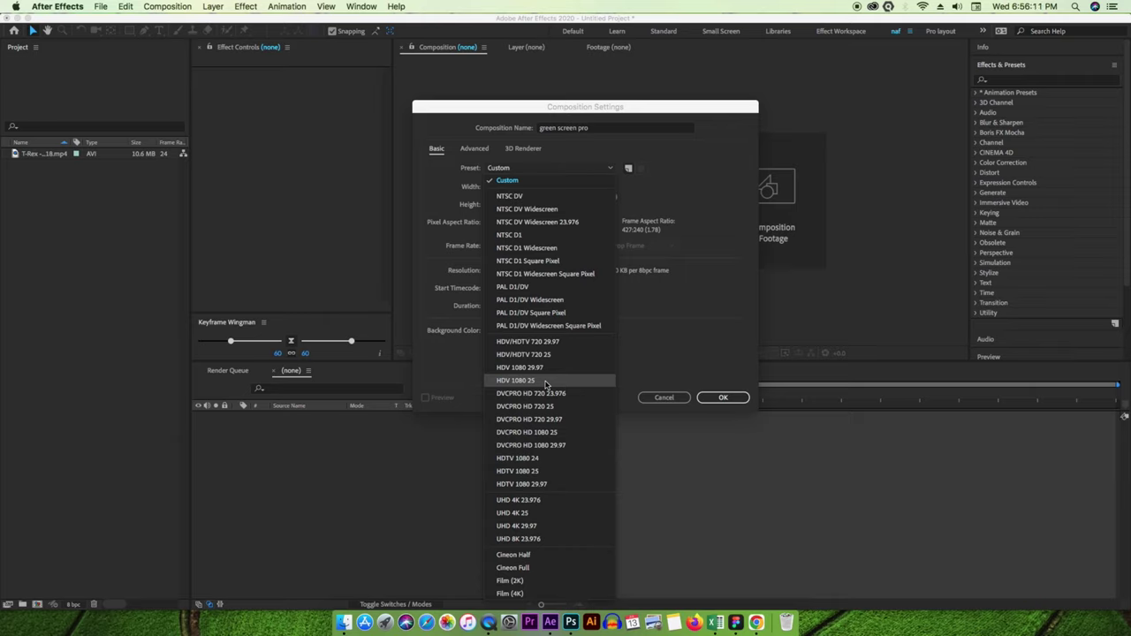
left_click(508, 184)
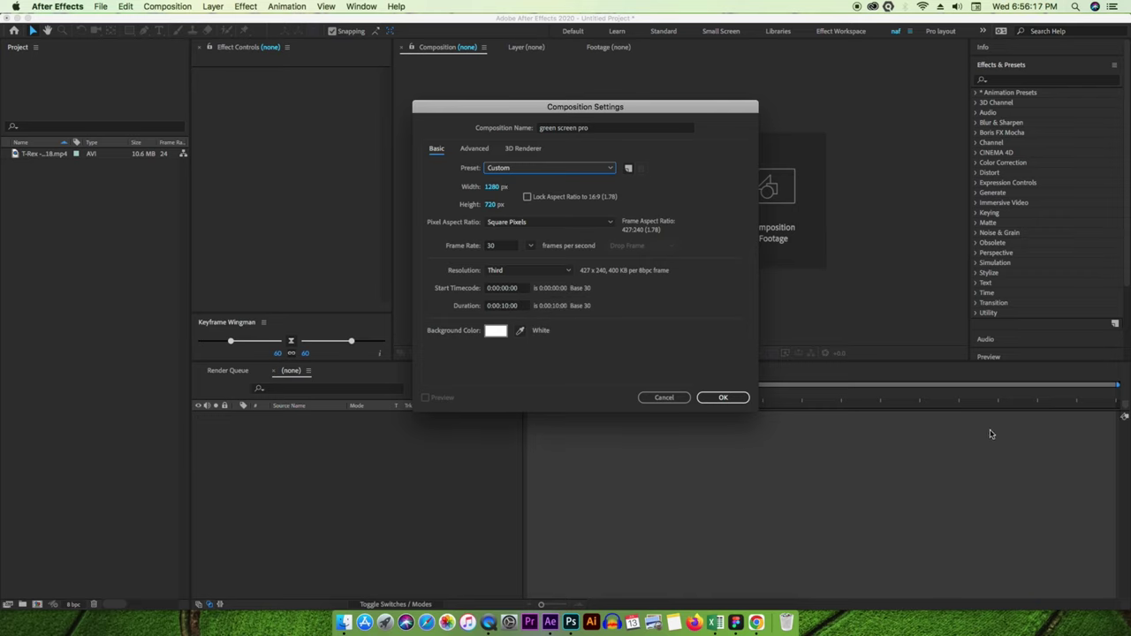
left_click(725, 398)
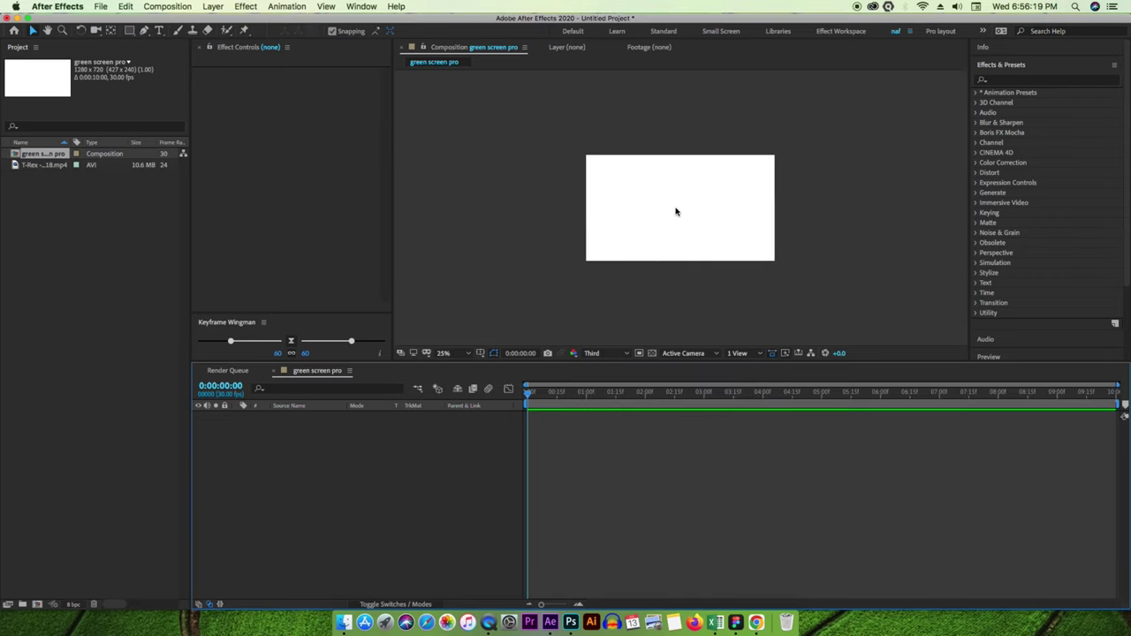
Add the T-Rex footage as a layer in green screen pro and scale it to 27%.
scroll(676, 212, "up", 1)
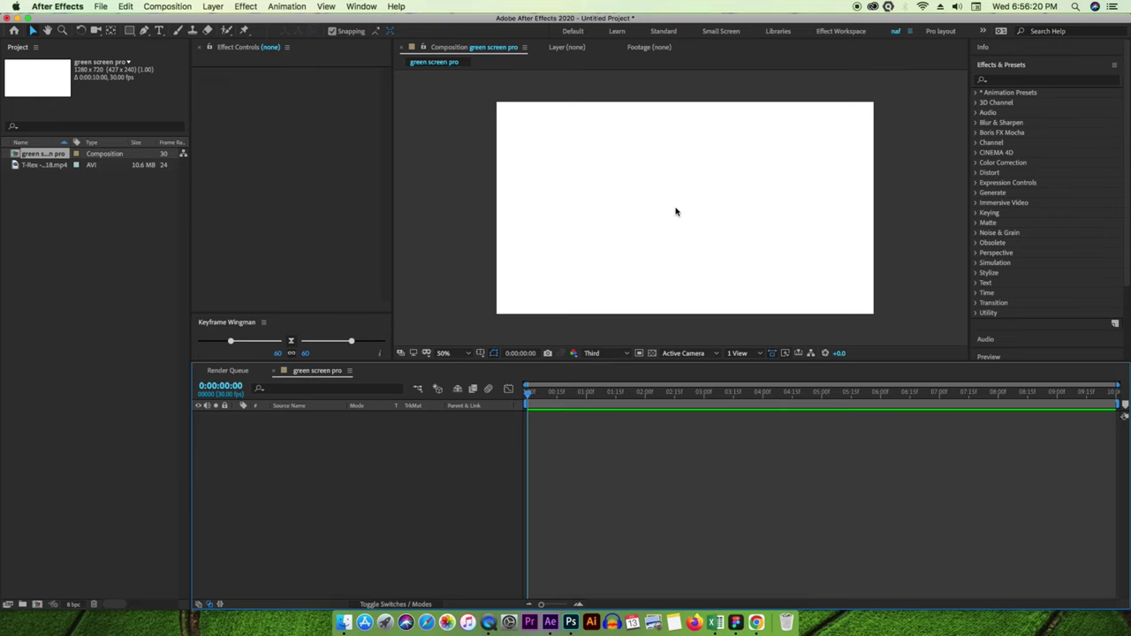
left_click(35, 166)
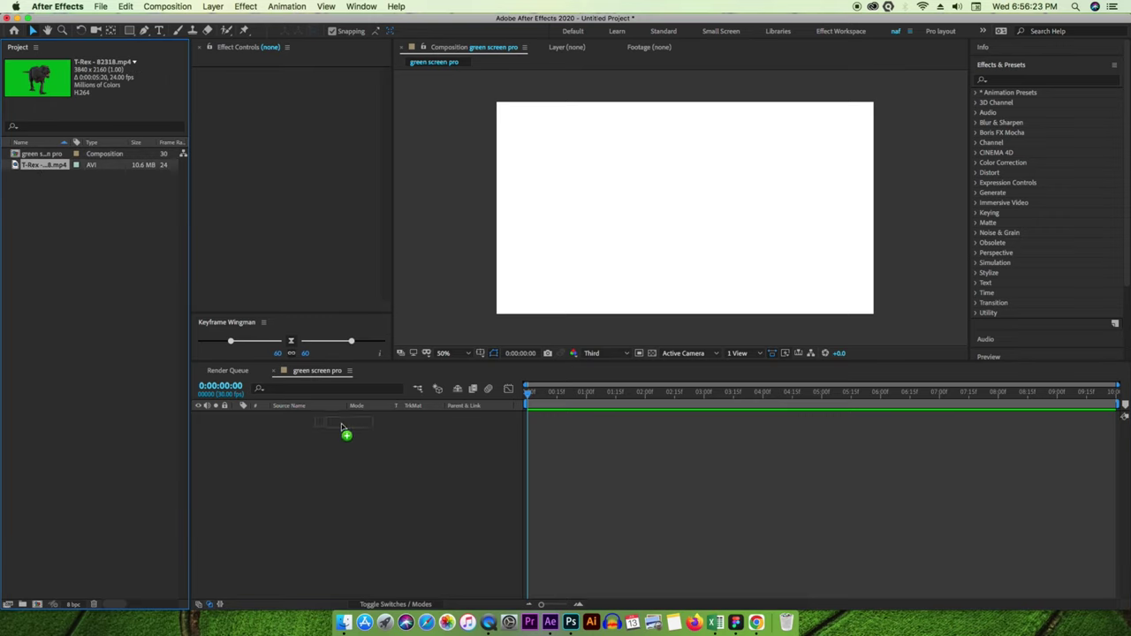
left_click_drag(38, 168, 351, 436)
key("s")
left_click_drag(380, 428, 345, 434)
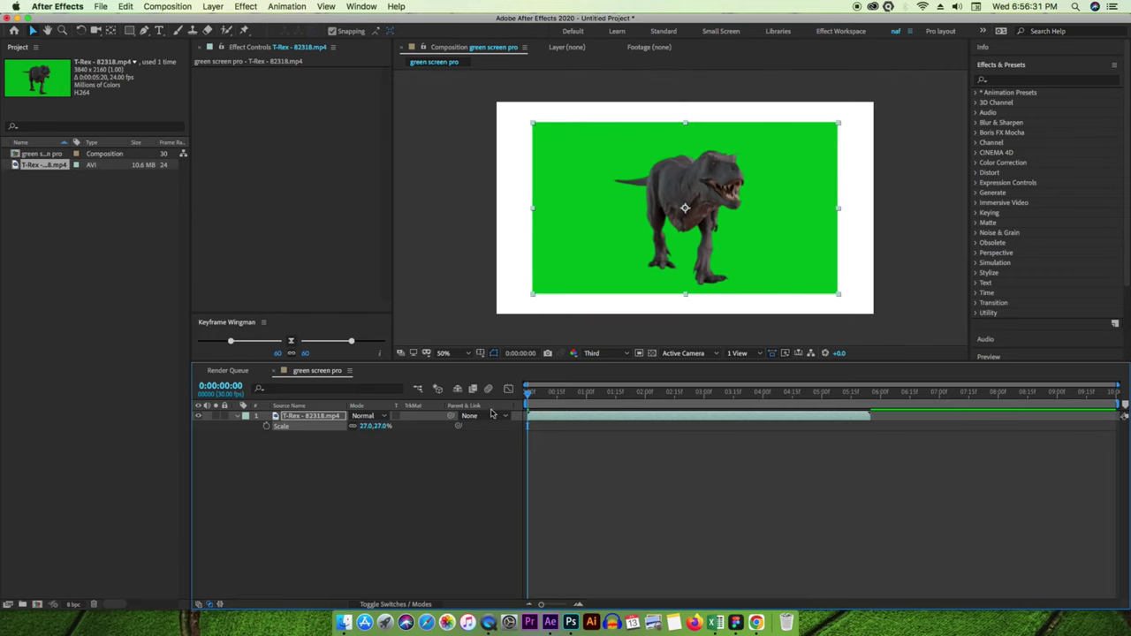
left_click(364, 504)
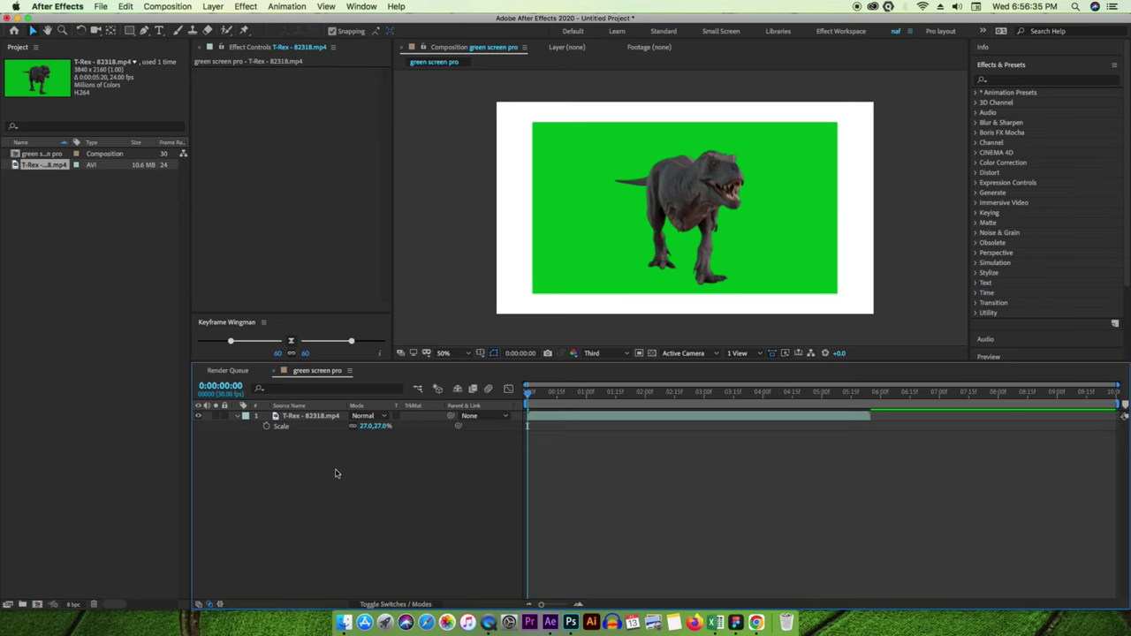
left_click(320, 421)
Apply Effect > Keying > Linear Color Key to the T-Rex layer.
left_click(252, 7)
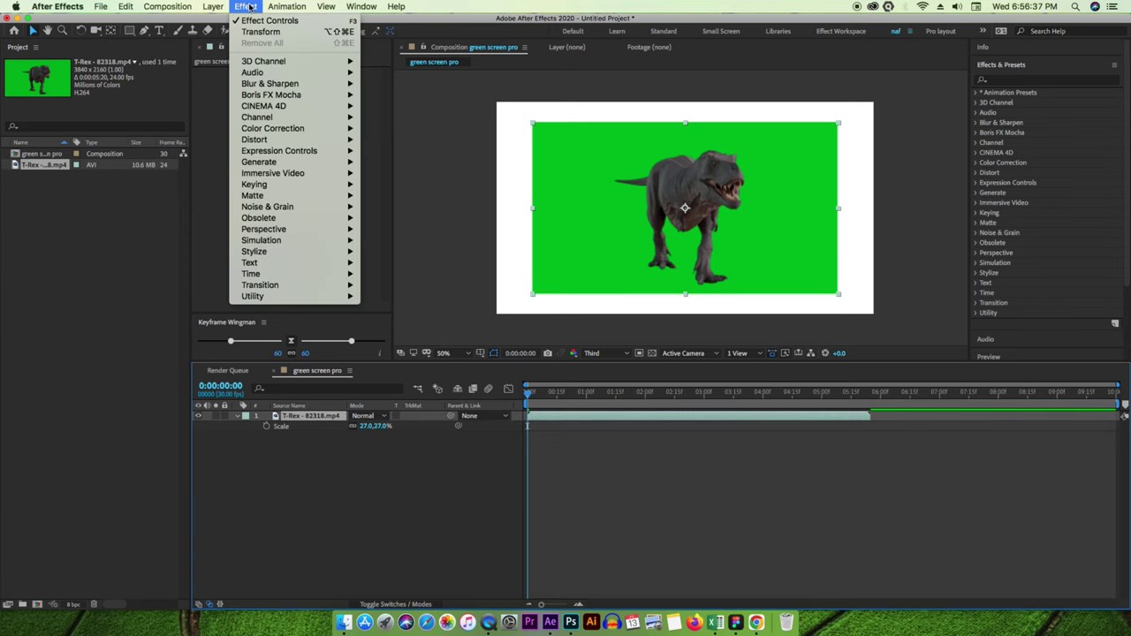
mouse_move(292, 186)
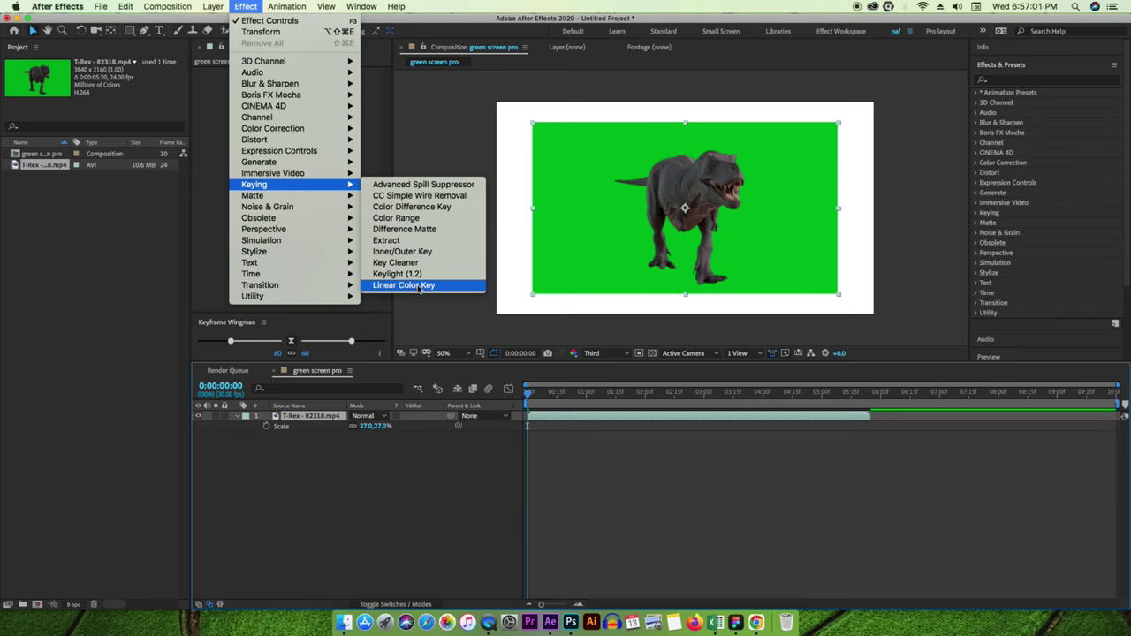
left_click(419, 286)
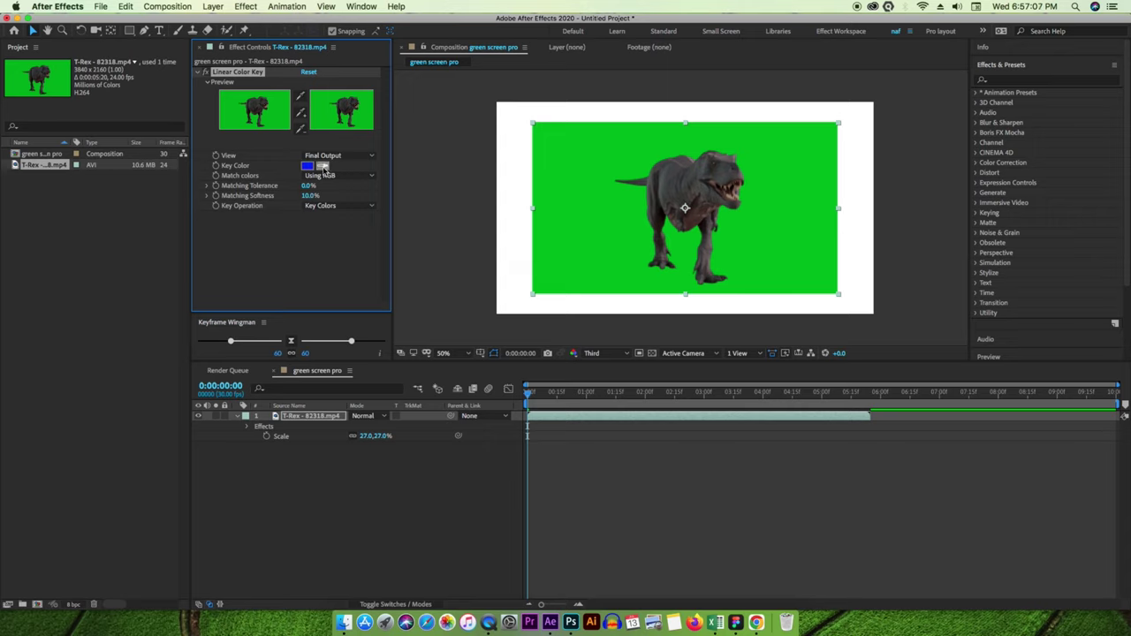
Sample the green background as the Key Color and set View to Matte Only.
left_click(621, 161)
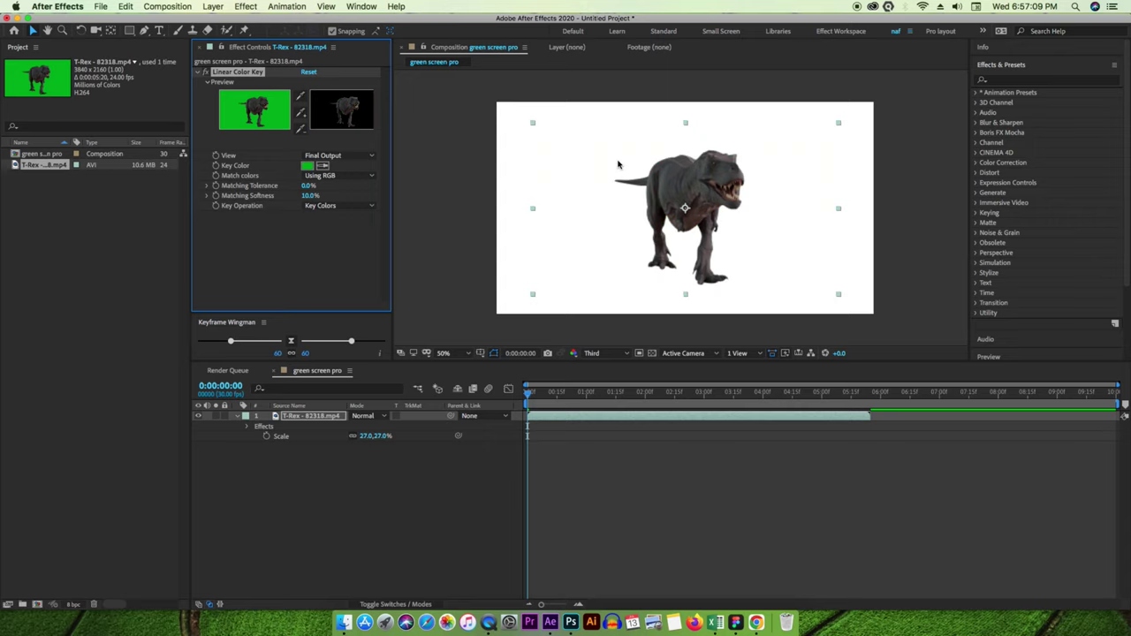
left_click(369, 158)
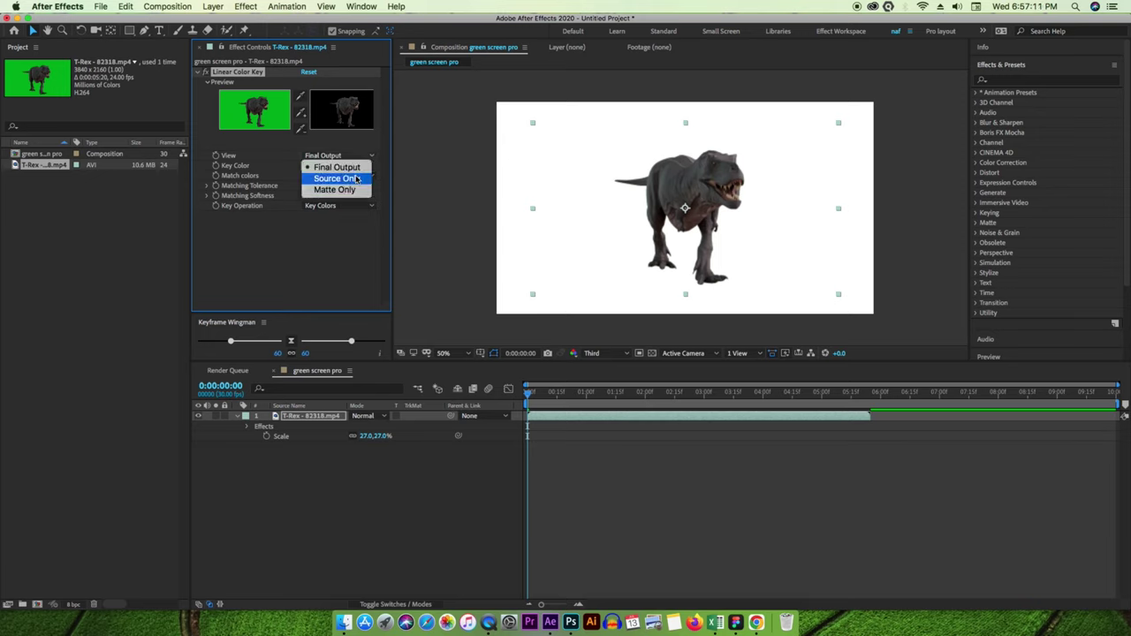
left_click(355, 180)
left_click(354, 157)
left_click(353, 190)
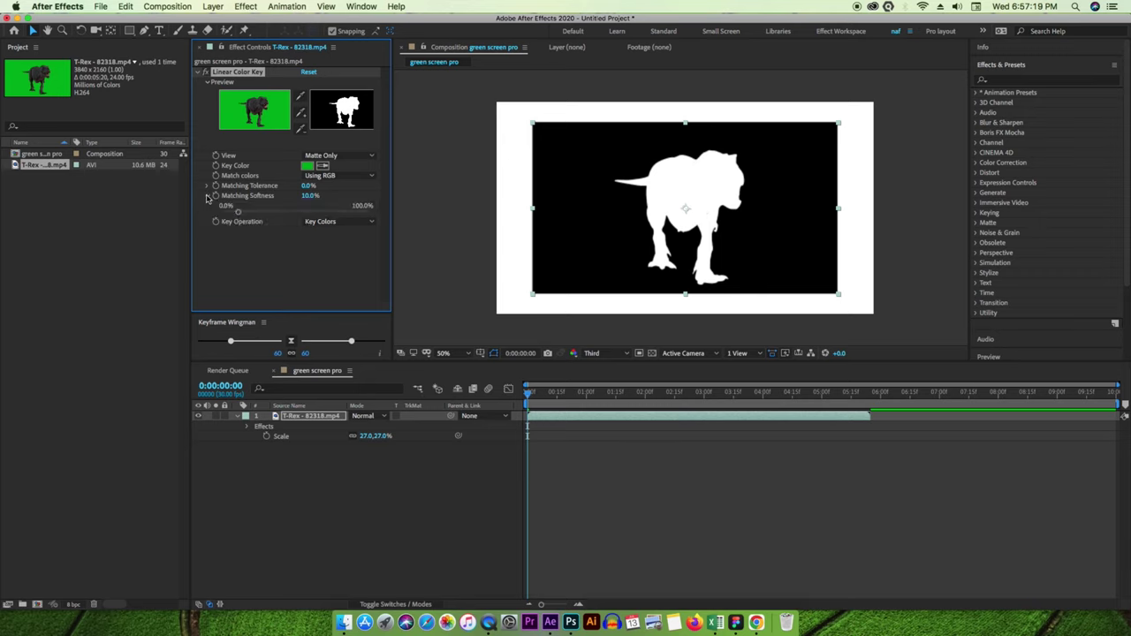
Set Matching Tolerance to 1.0% and Matching Softness to 0%.
mouse_move(309, 189)
left_mouse_down()
mouse_move(326, 186)
mouse_move(311, 187)
left_mouse_up()
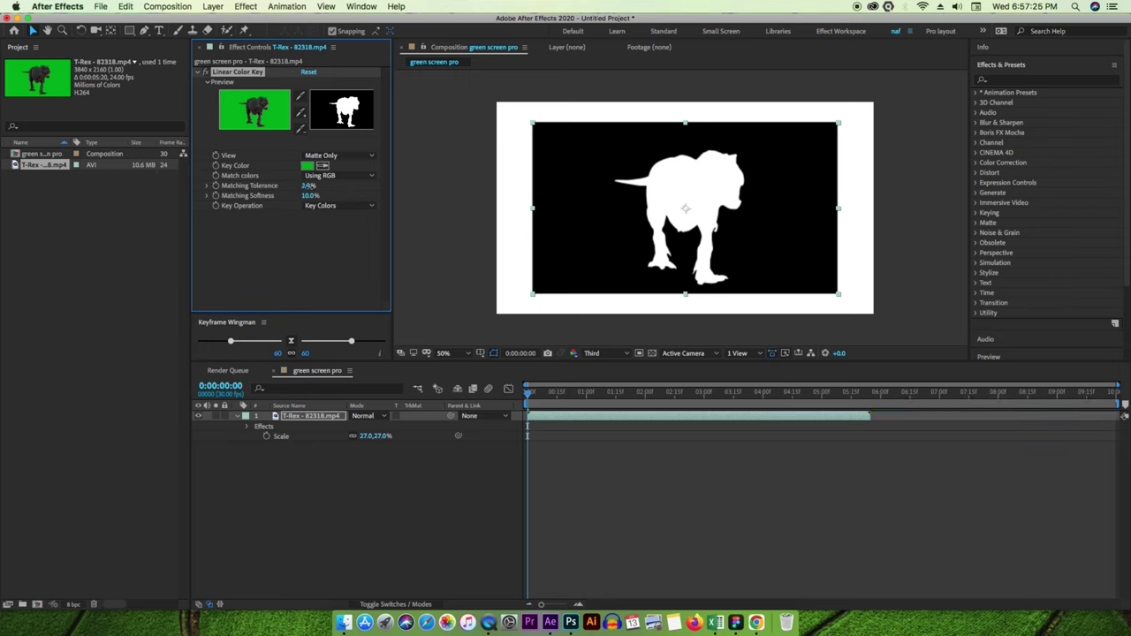
left_click(310, 186)
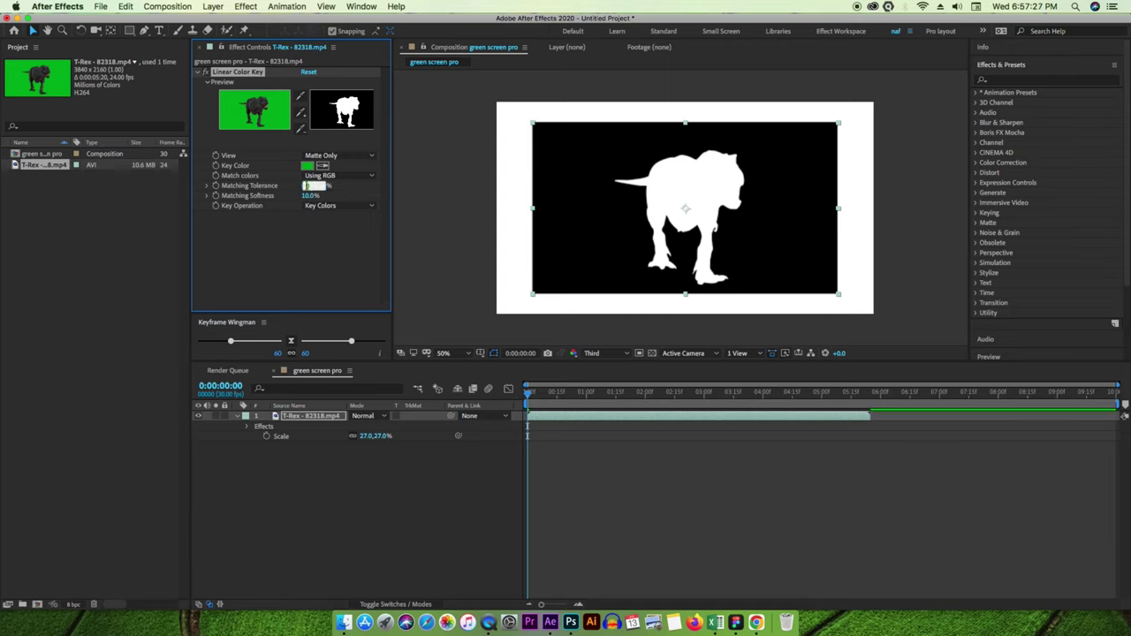
key("Return")
scroll(672, 225, "up", 2)
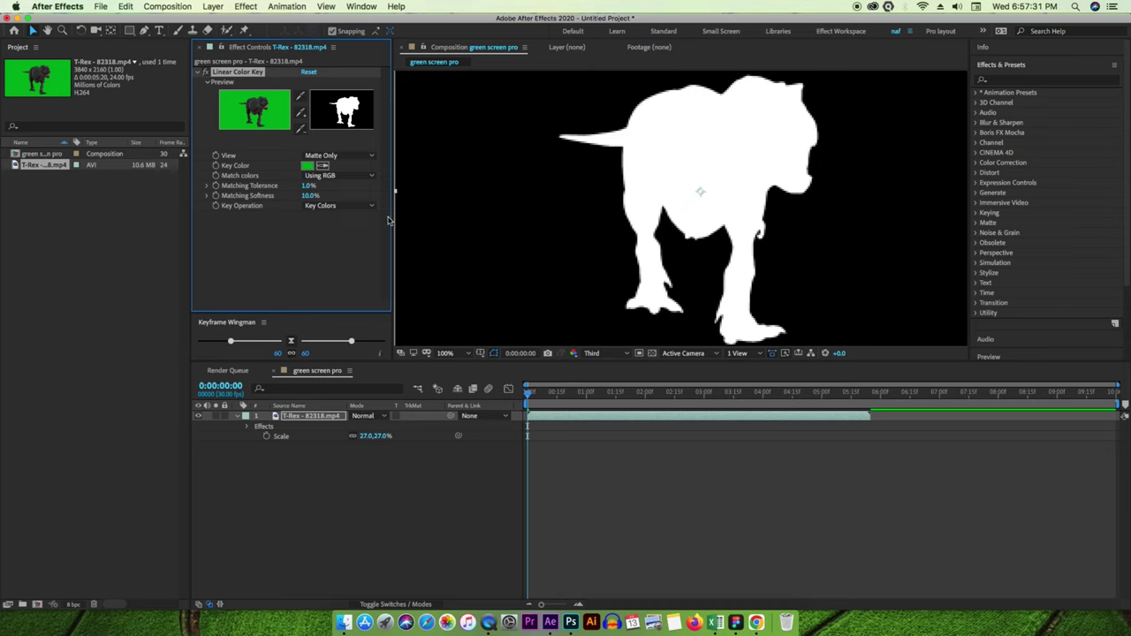
left_click_drag(309, 196, 292, 196)
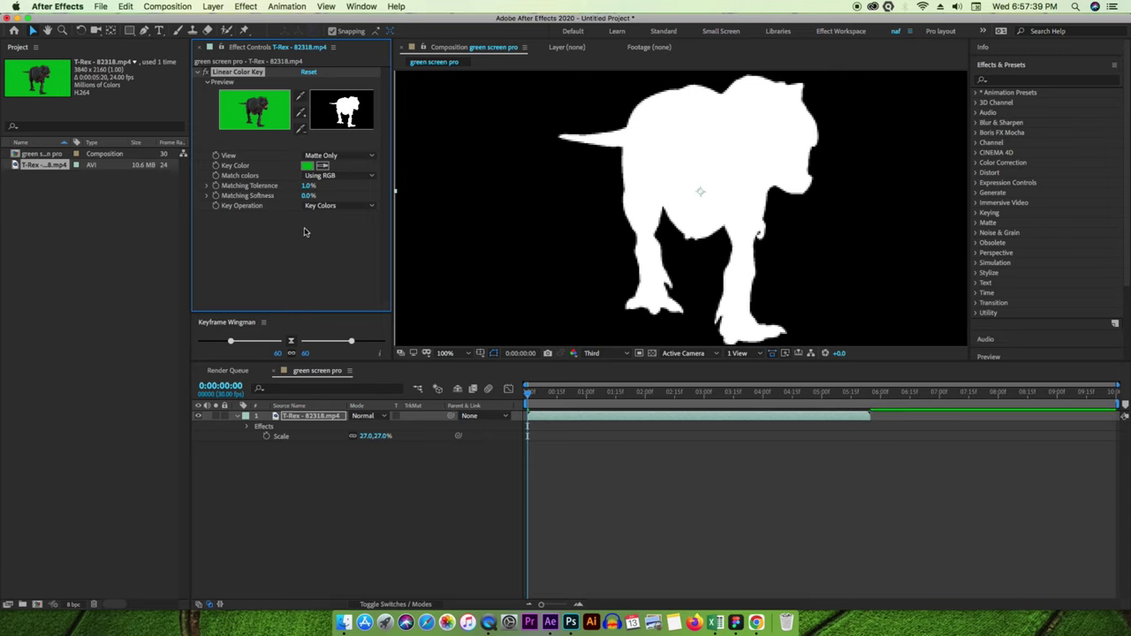
scroll(691, 221, "down", 2)
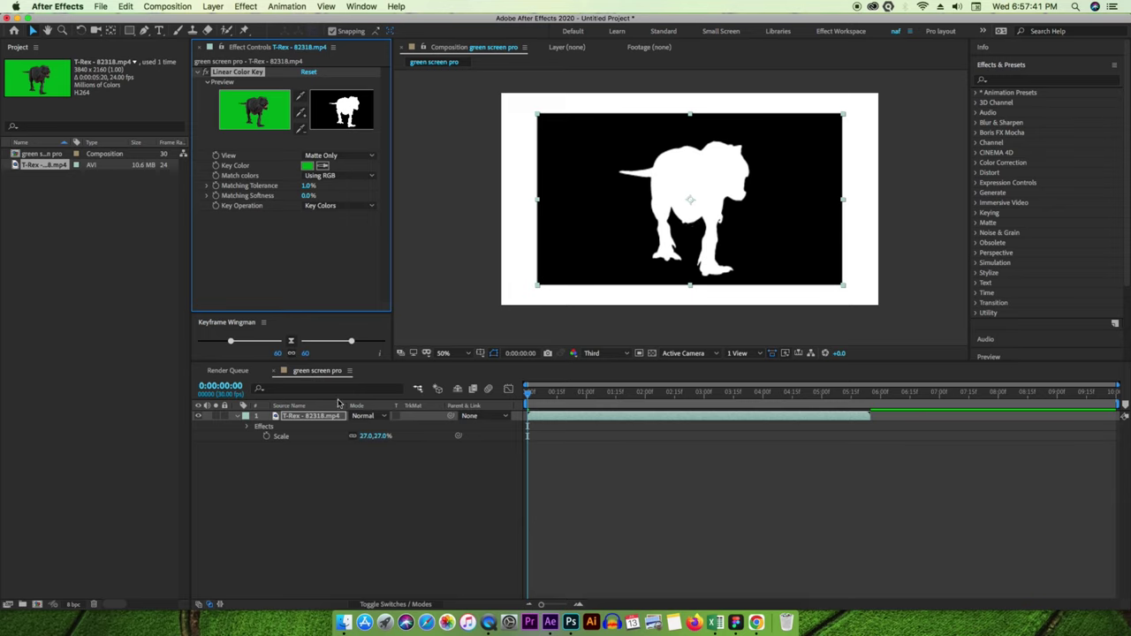
left_click(358, 156)
Switch the key View to Final Output, then play and scrub the timeline to check the key.
left_click(344, 168)
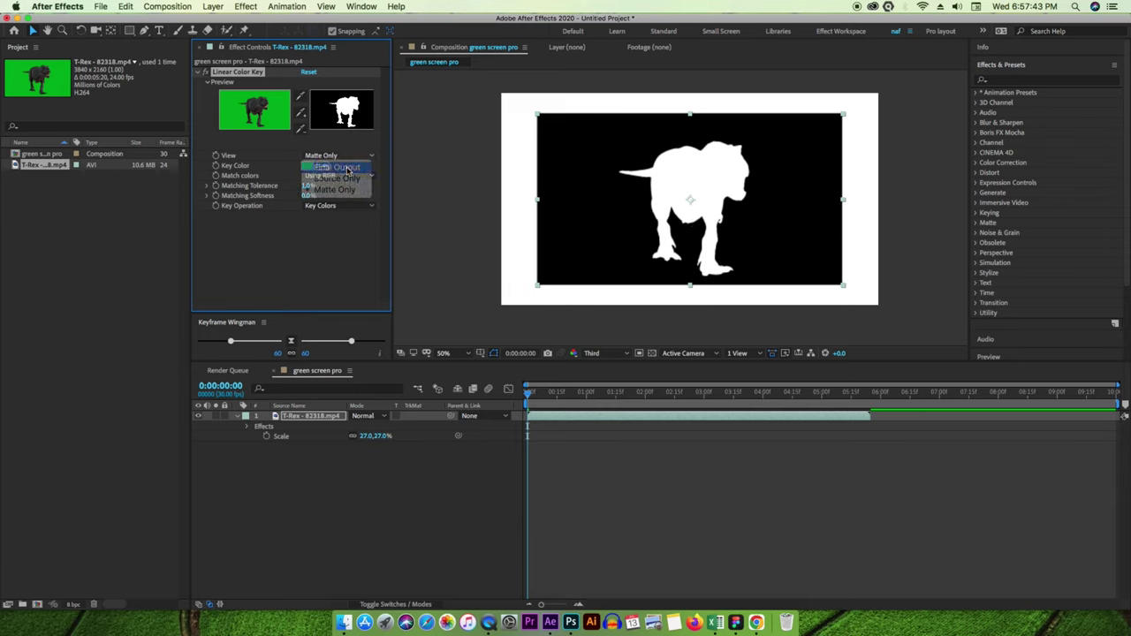
key("space")
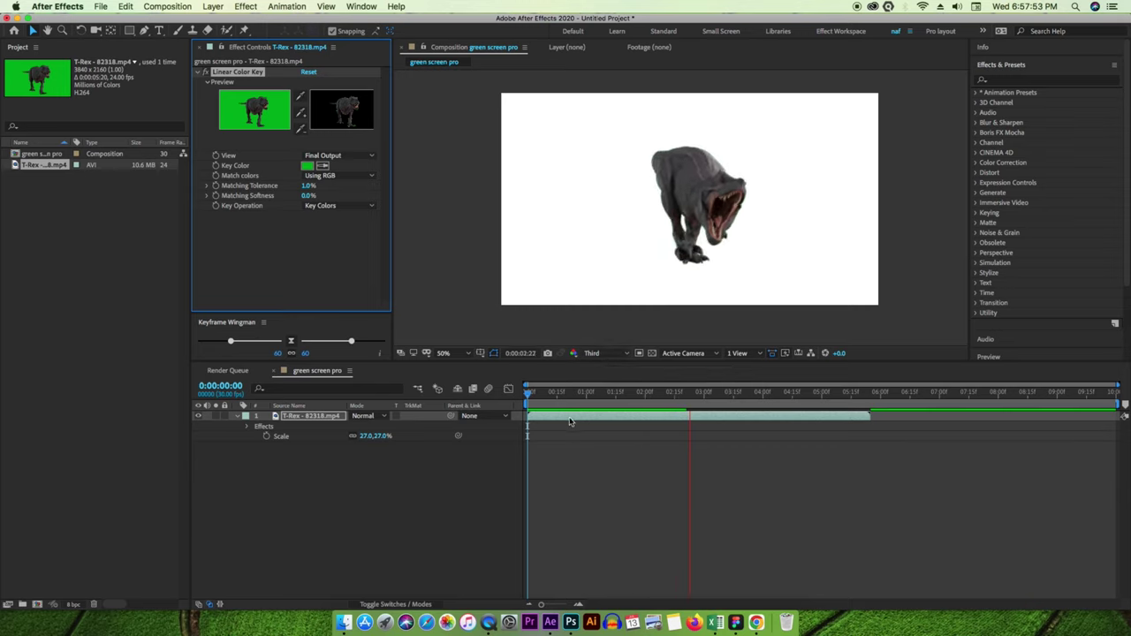
key("space")
key("space")
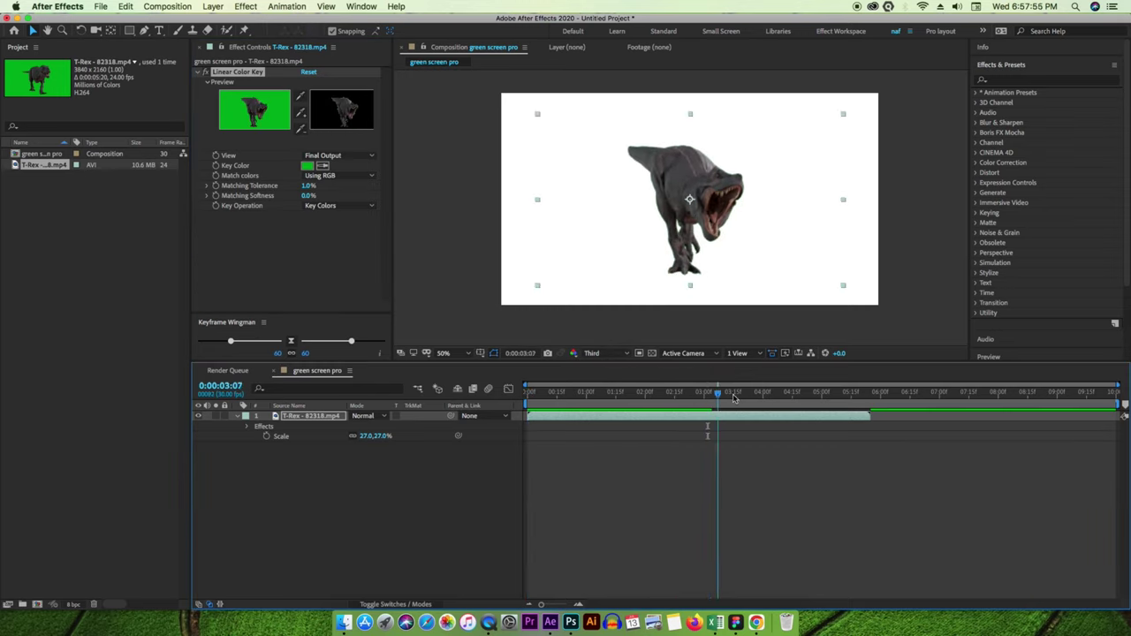
left_click(578, 435)
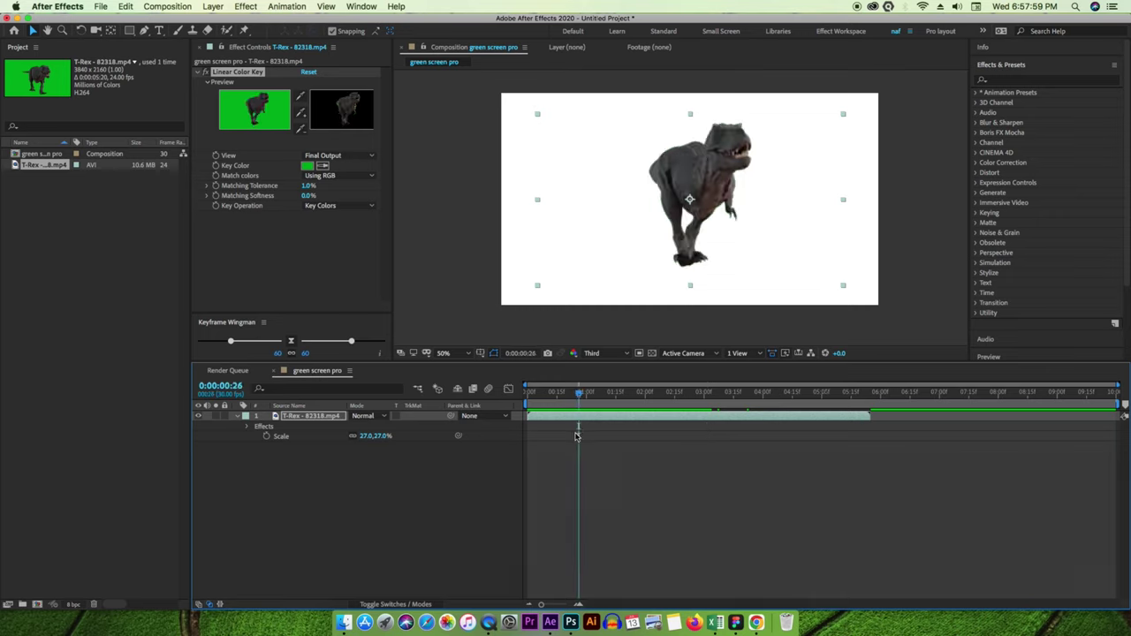
left_click_drag(578, 394, 510, 416)
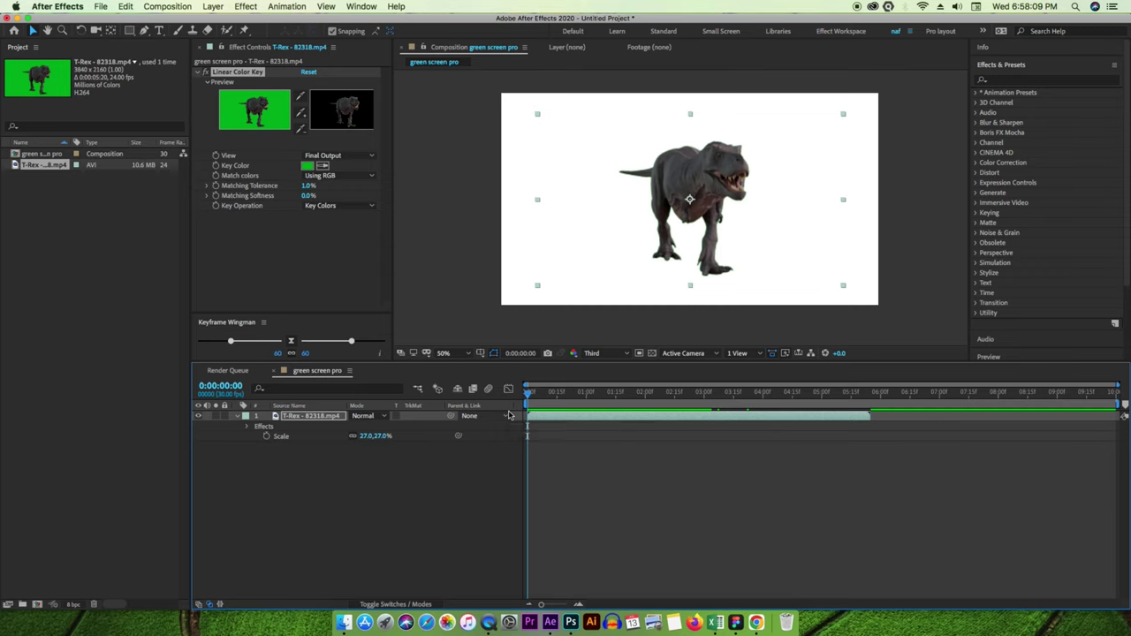
left_click_drag(527, 397, 677, 406)
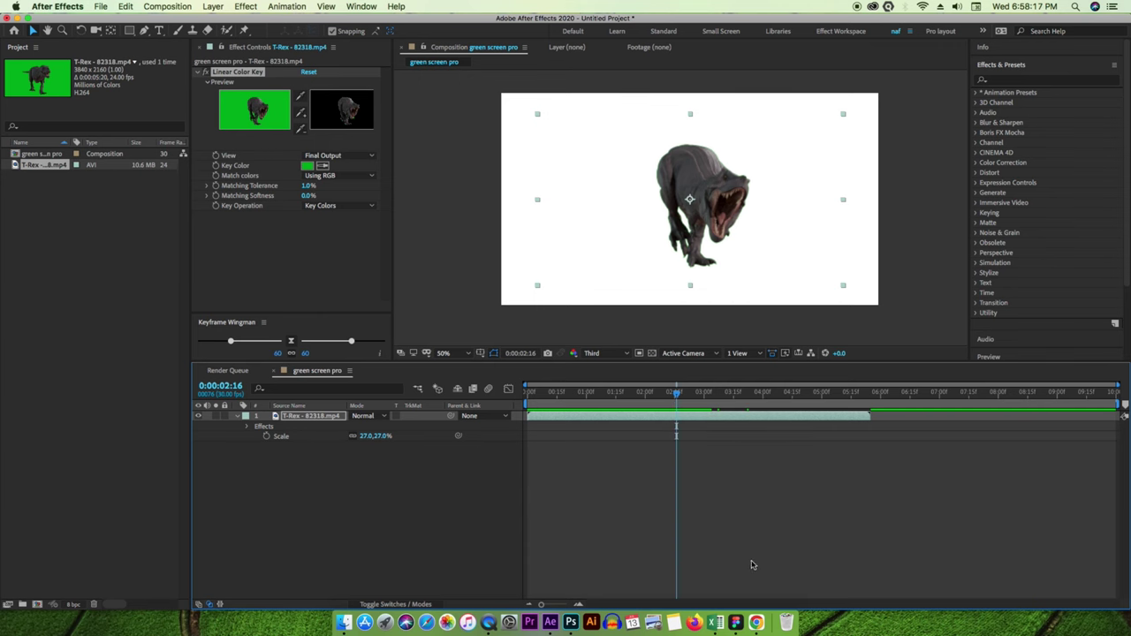
Go to the Pixabay Cow Cattle page in the browser and watch the cow pasture video.
left_click(755, 618)
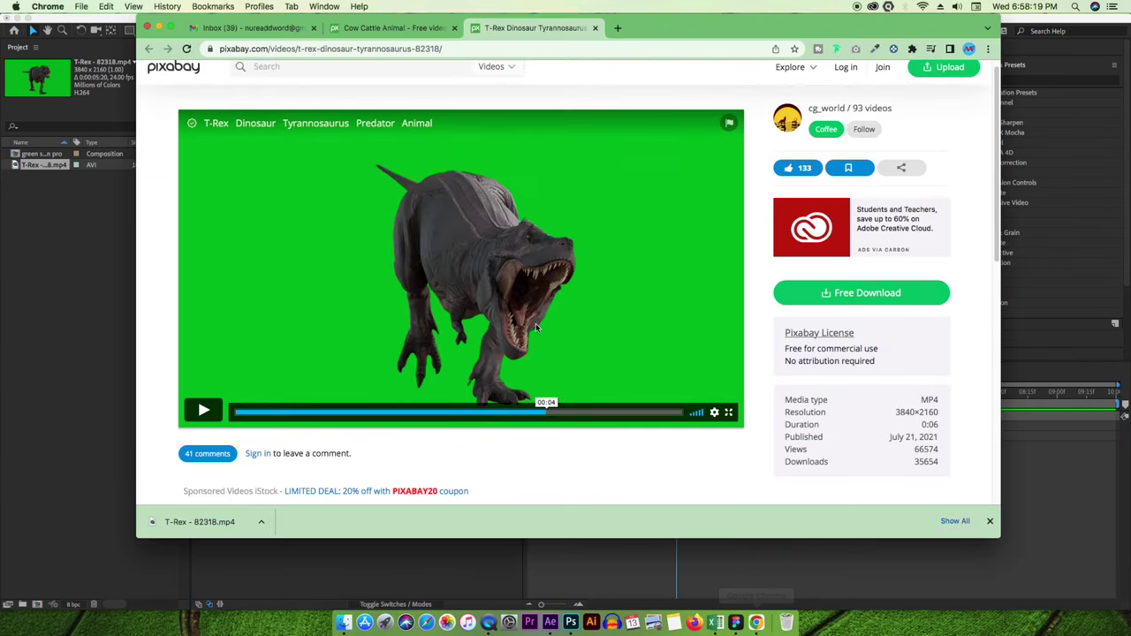
left_click(402, 29)
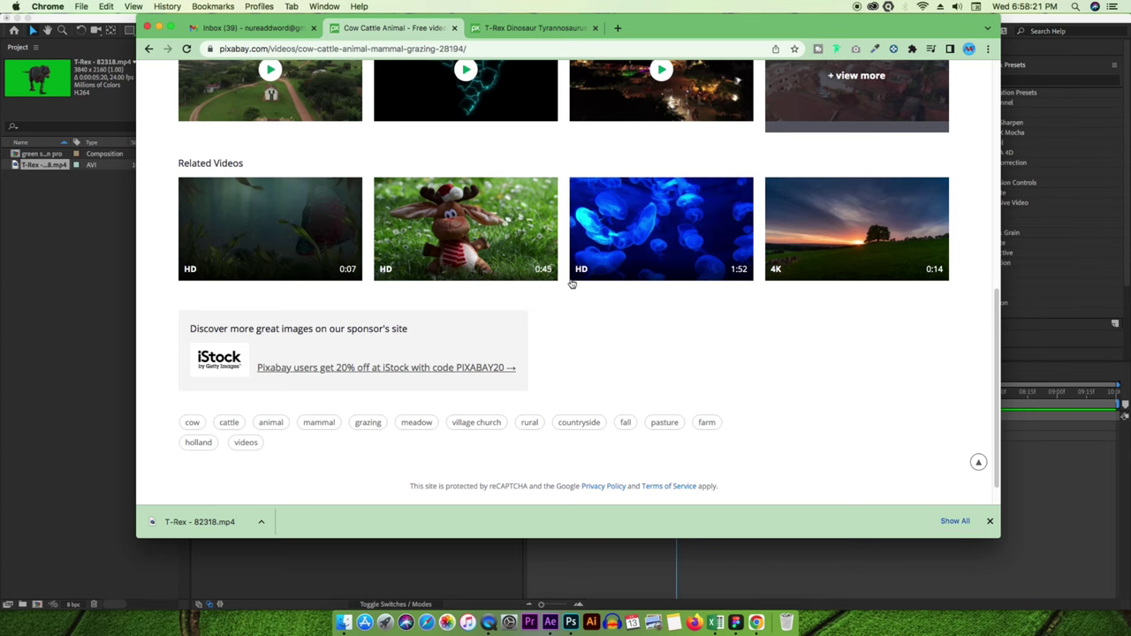
scroll(275, 485, "up", 15)
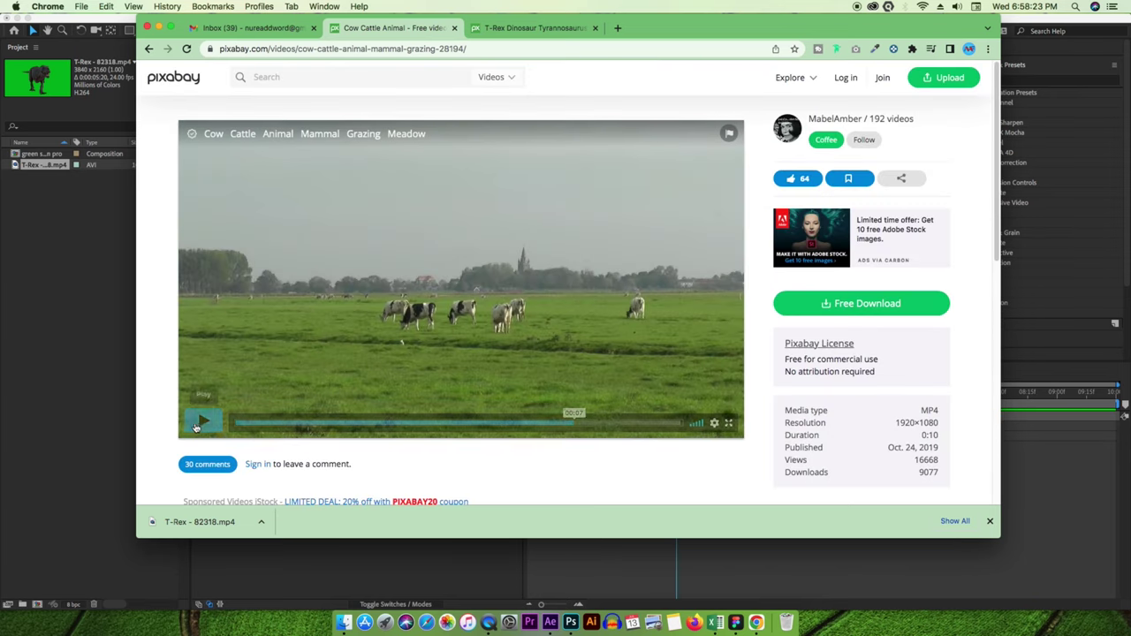
left_click(574, 424)
left_click_drag(569, 425, 436, 425)
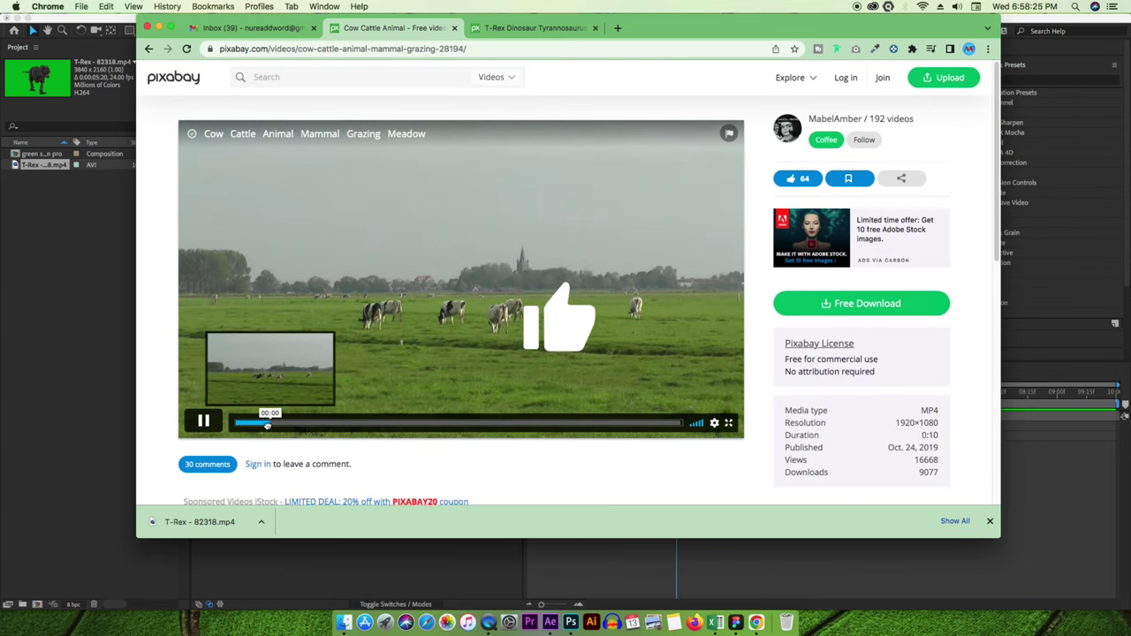
left_click(442, 424)
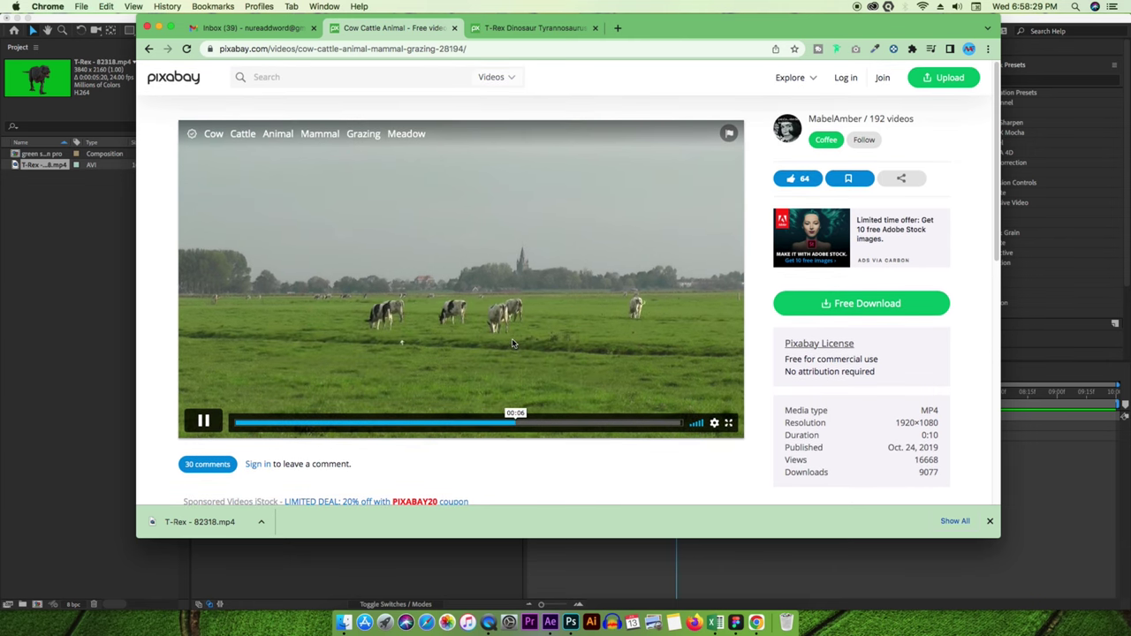
Download the 1920×1080 version as Cow - 28194.mp4, show it in Finder, and drag it into the project.
left_click(866, 304)
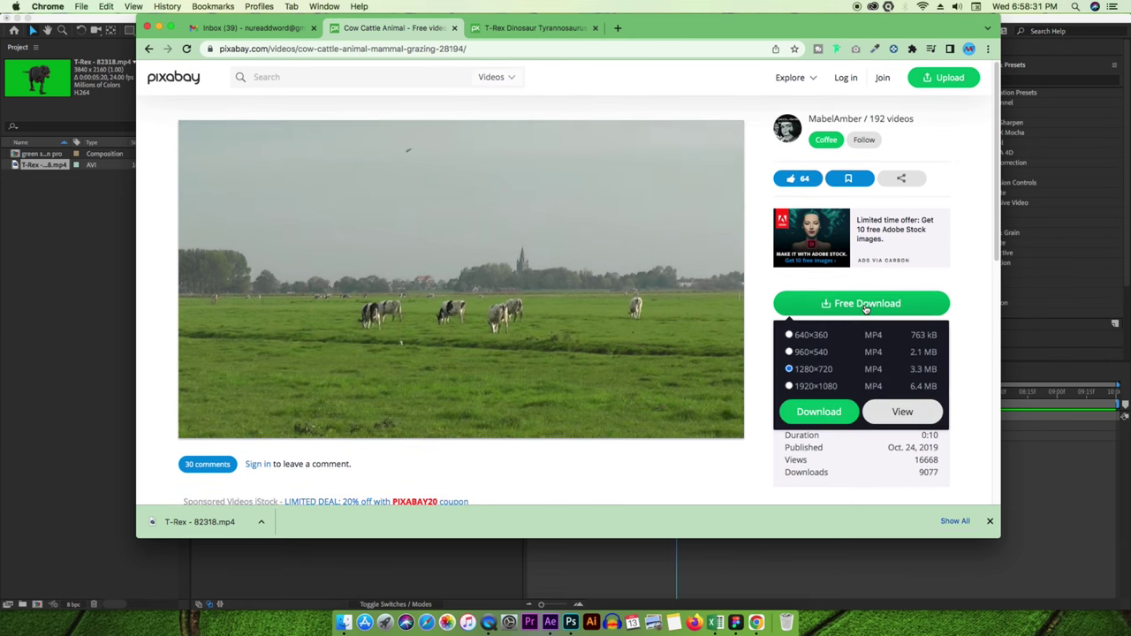
left_click(790, 387)
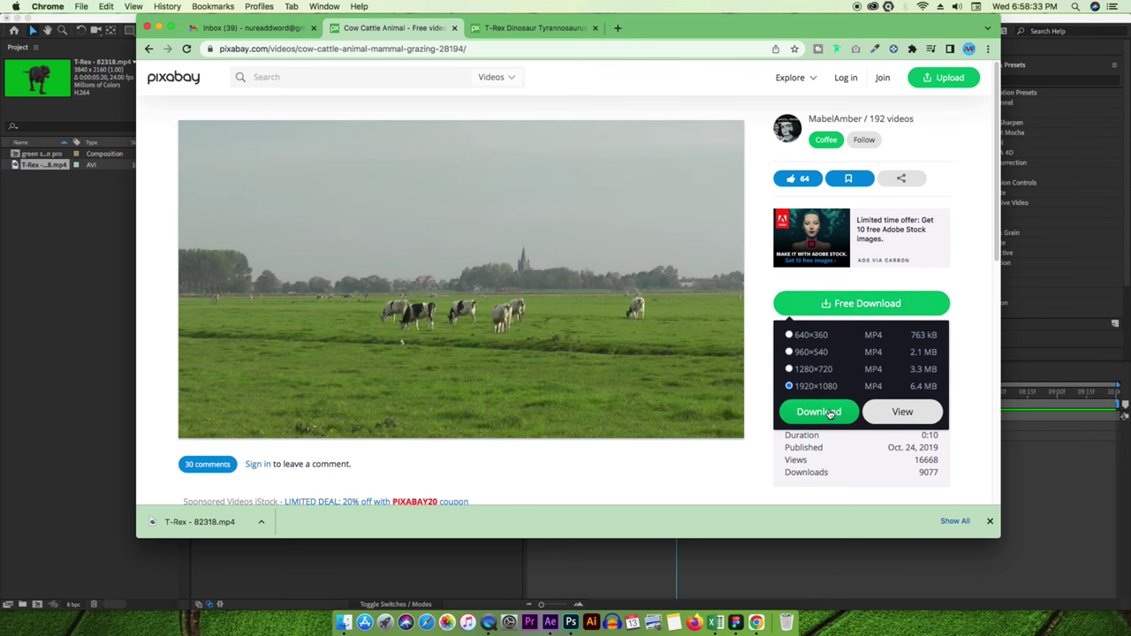
left_click(819, 412)
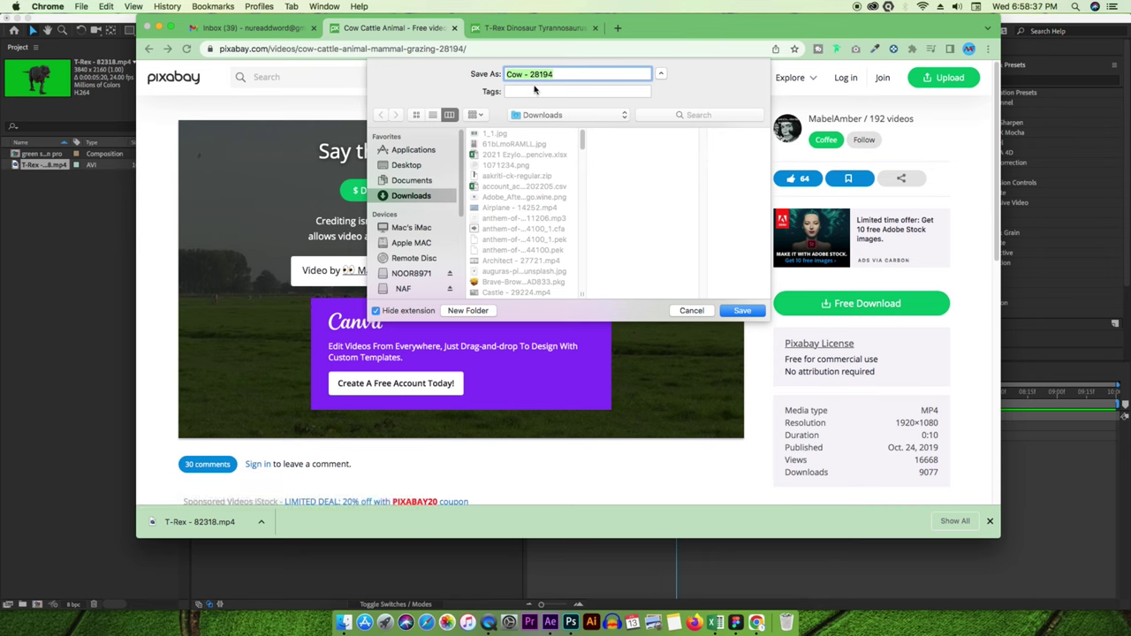
left_click(741, 312)
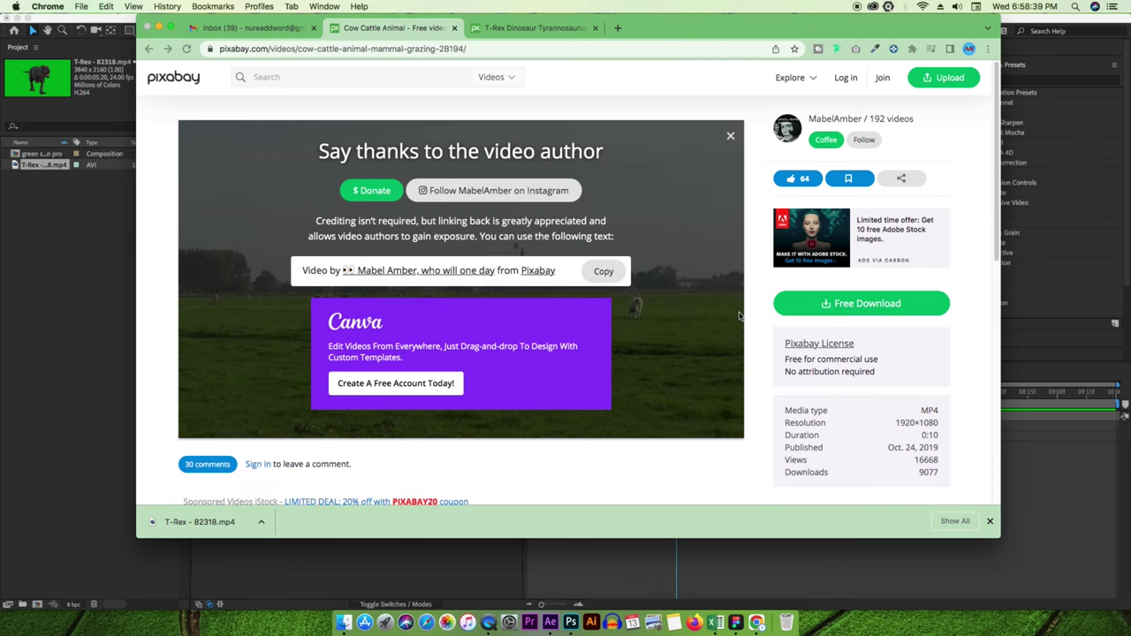
left_click(262, 529)
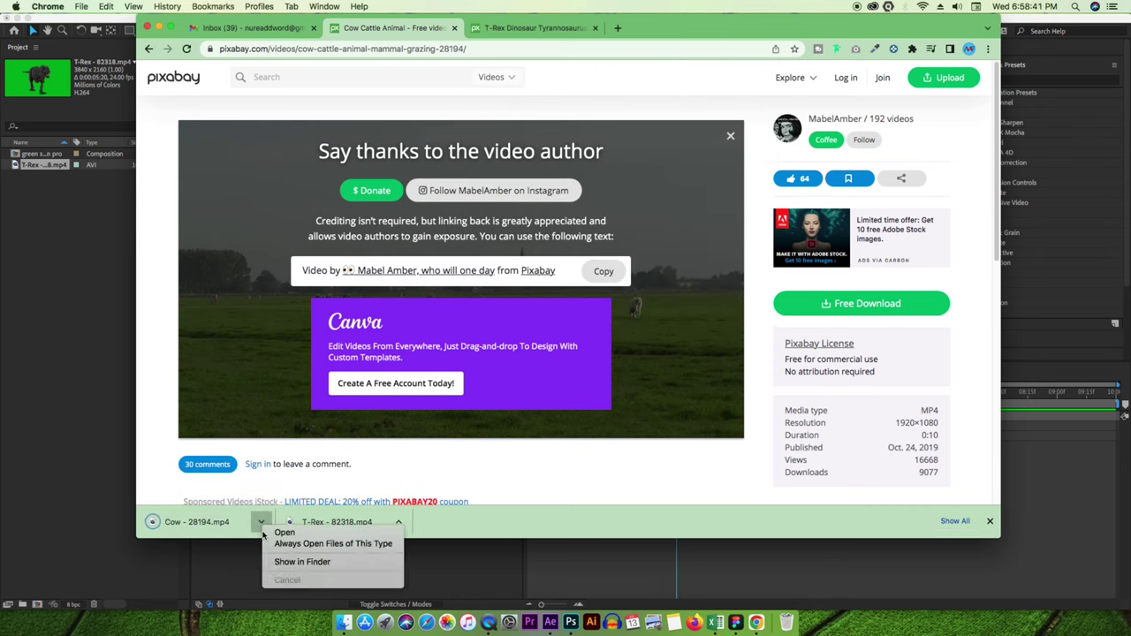
left_click(298, 568)
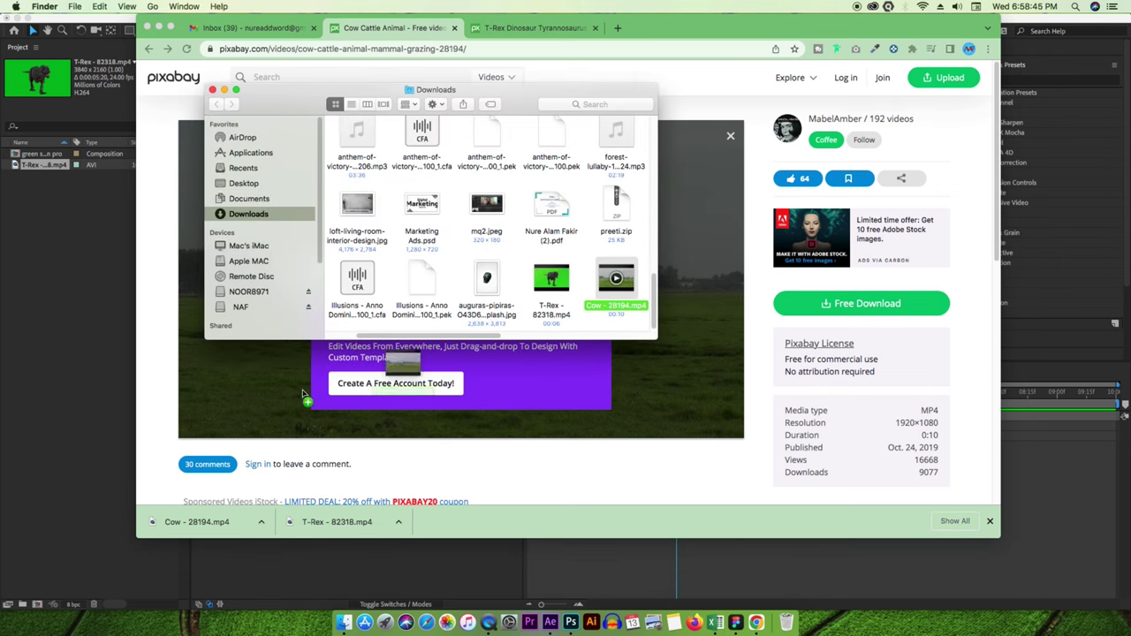
left_click_drag(625, 283, 56, 348)
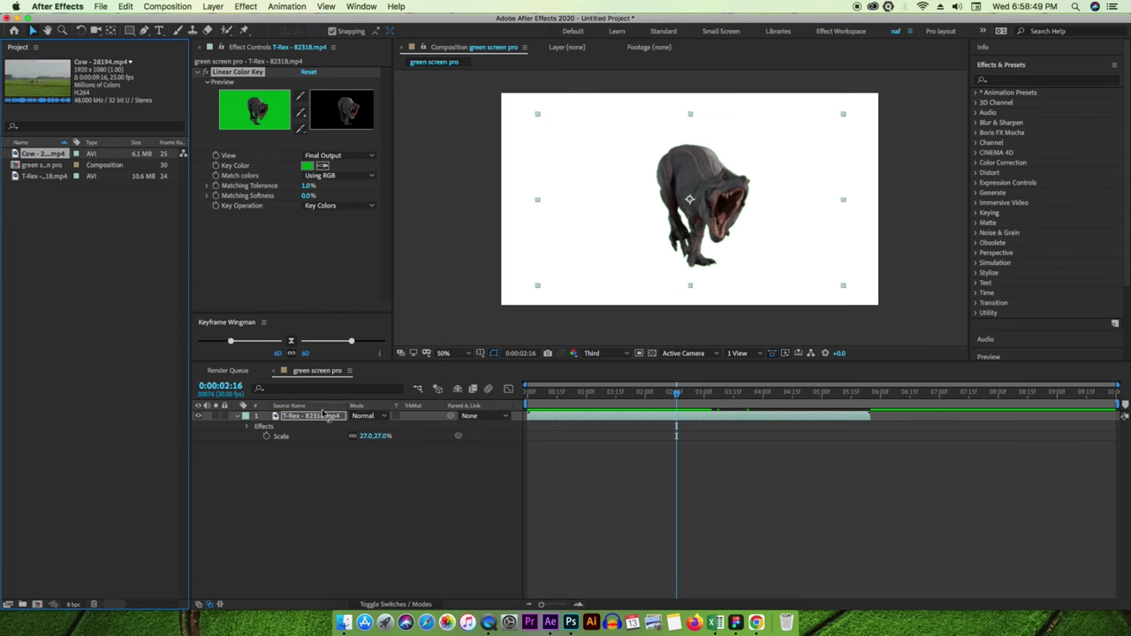
Place the Cow - 28194 layer beneath the T-Rex and scale it to 67%.
left_click_drag(326, 416, 318, 447)
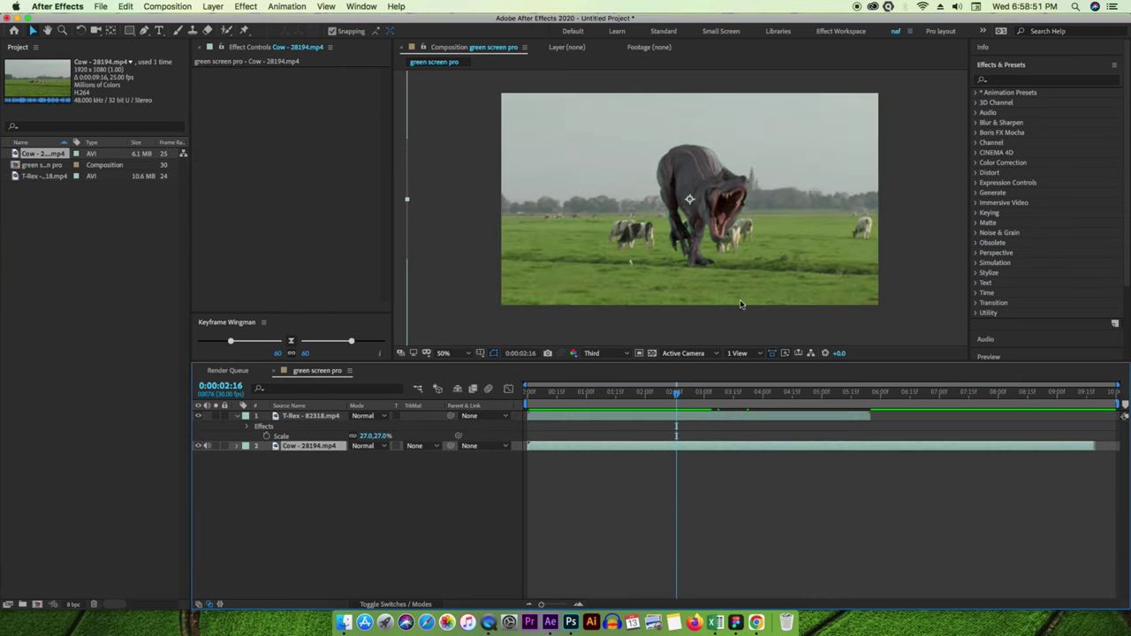
key("s")
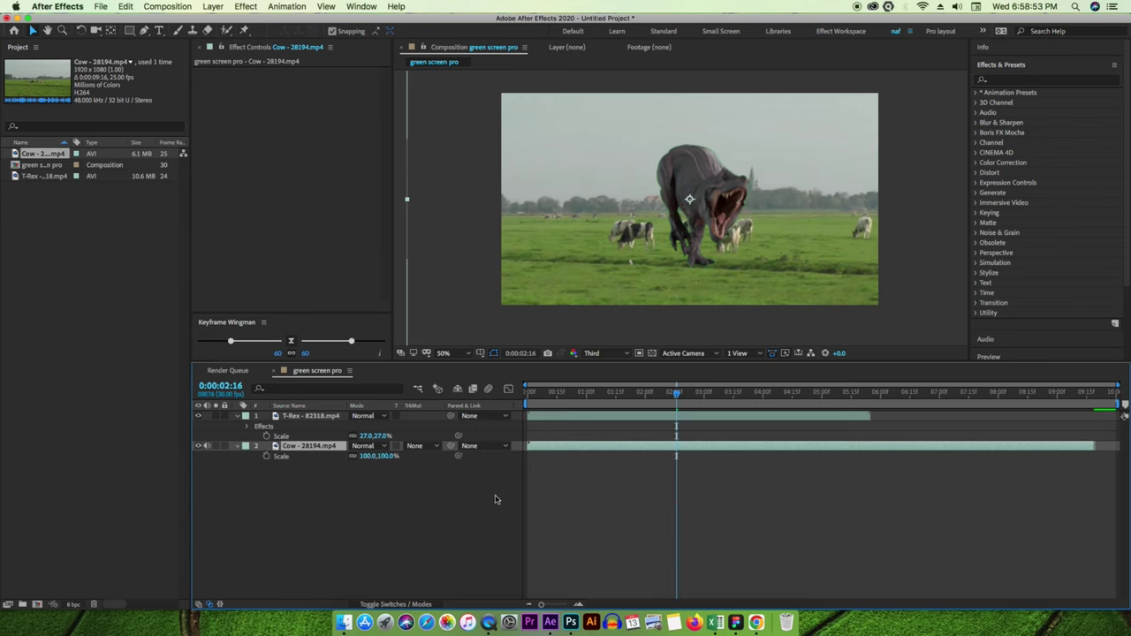
left_click_drag(373, 460, 354, 461)
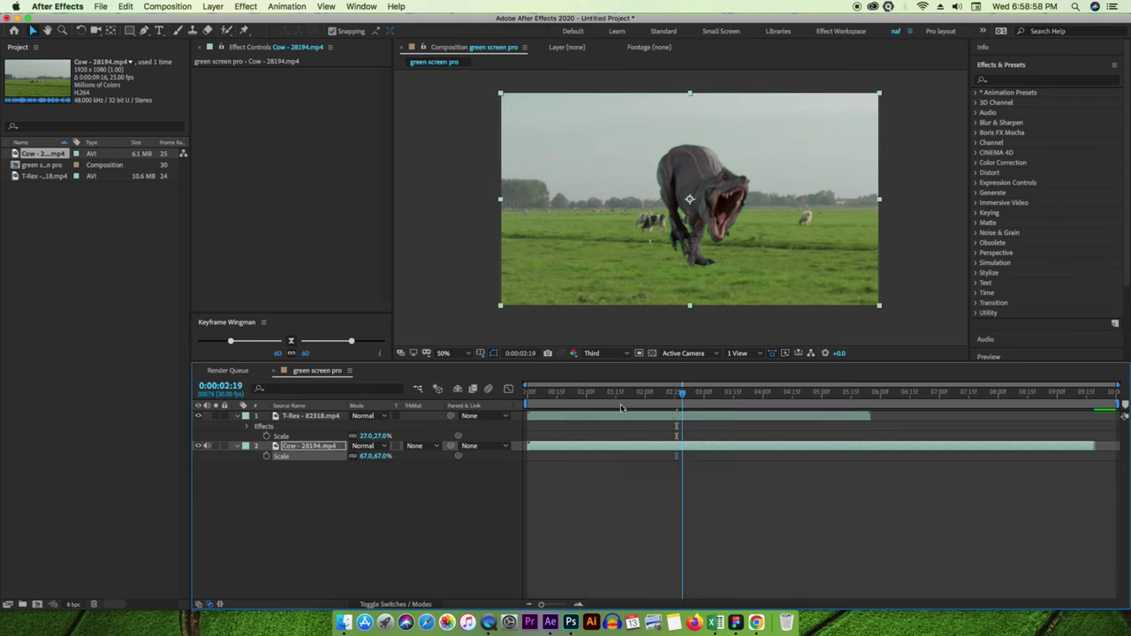
Preview the composition from the start, then select the T-Rex layer.
key("Home")
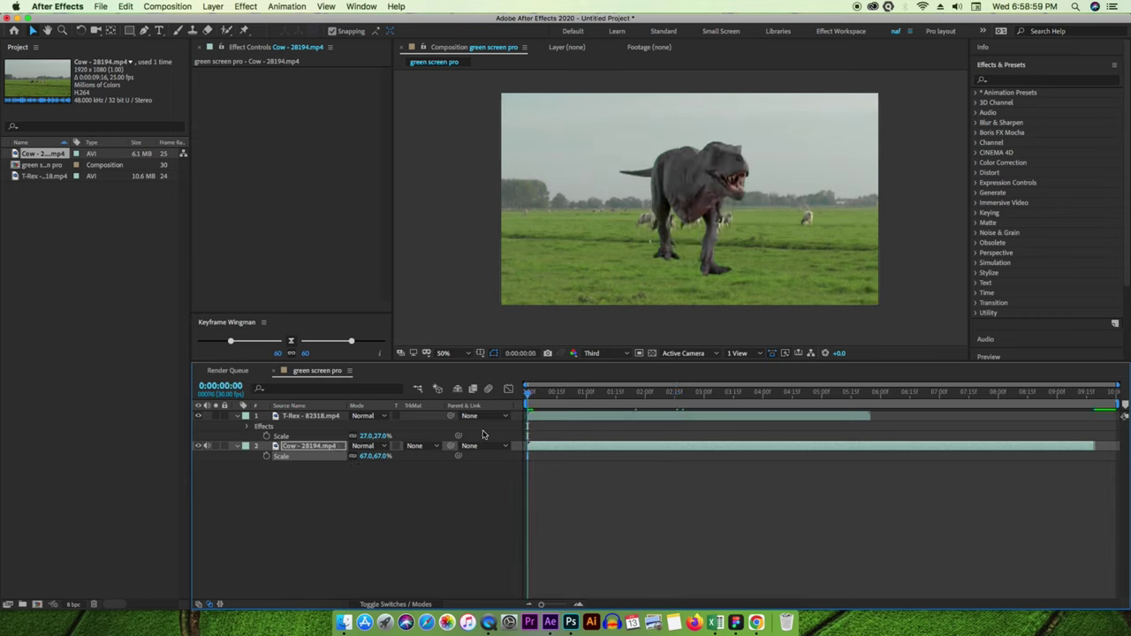
key("space")
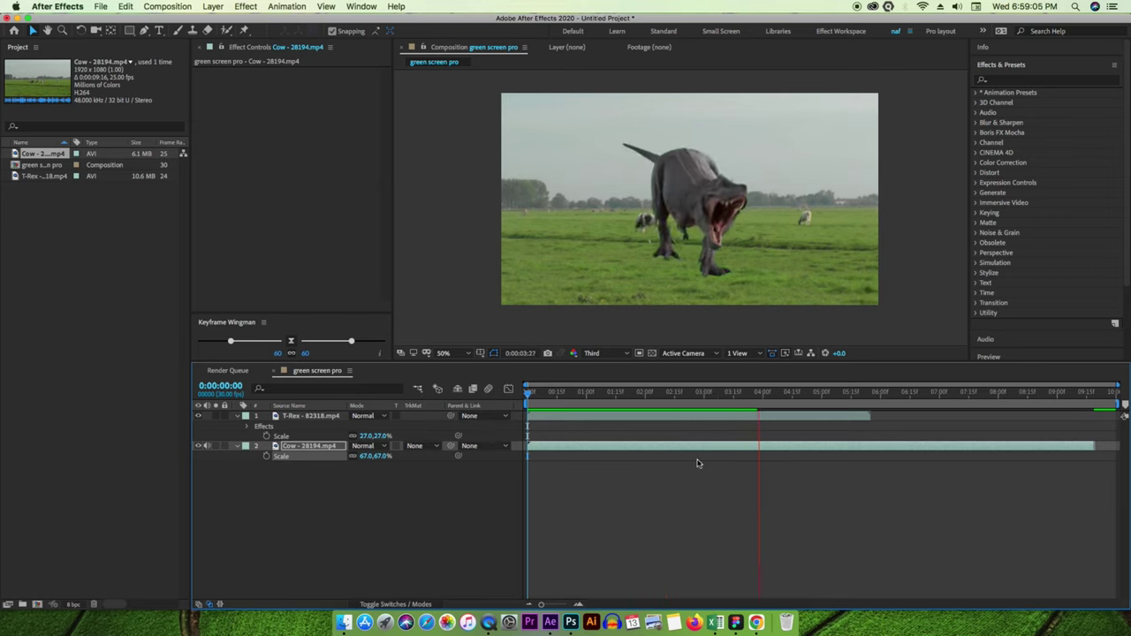
key("space")
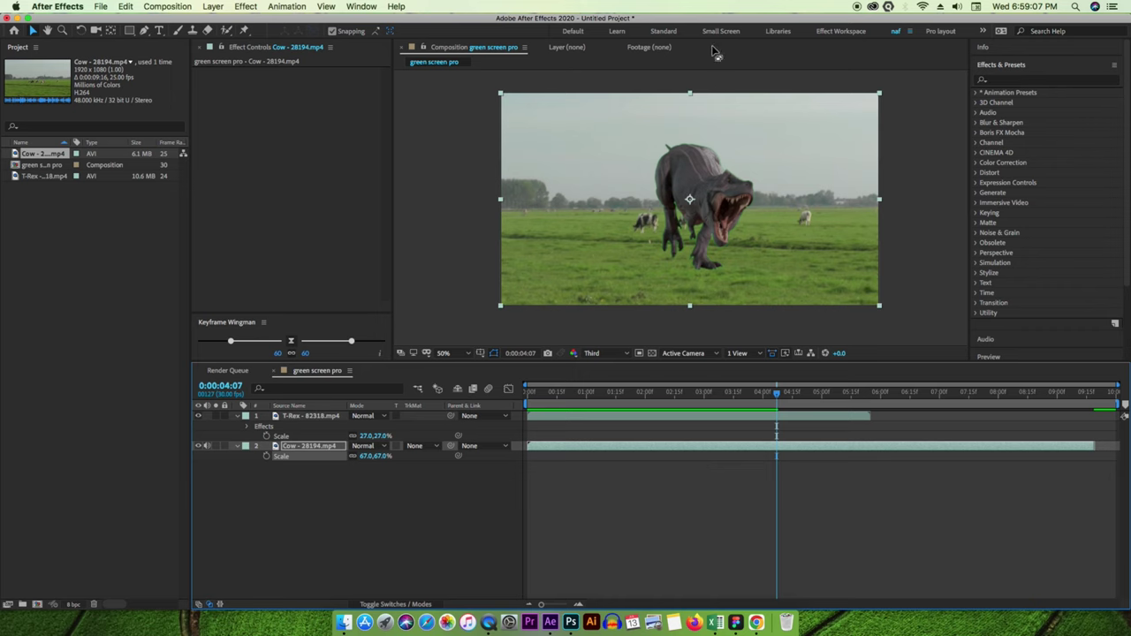
left_click(723, 196)
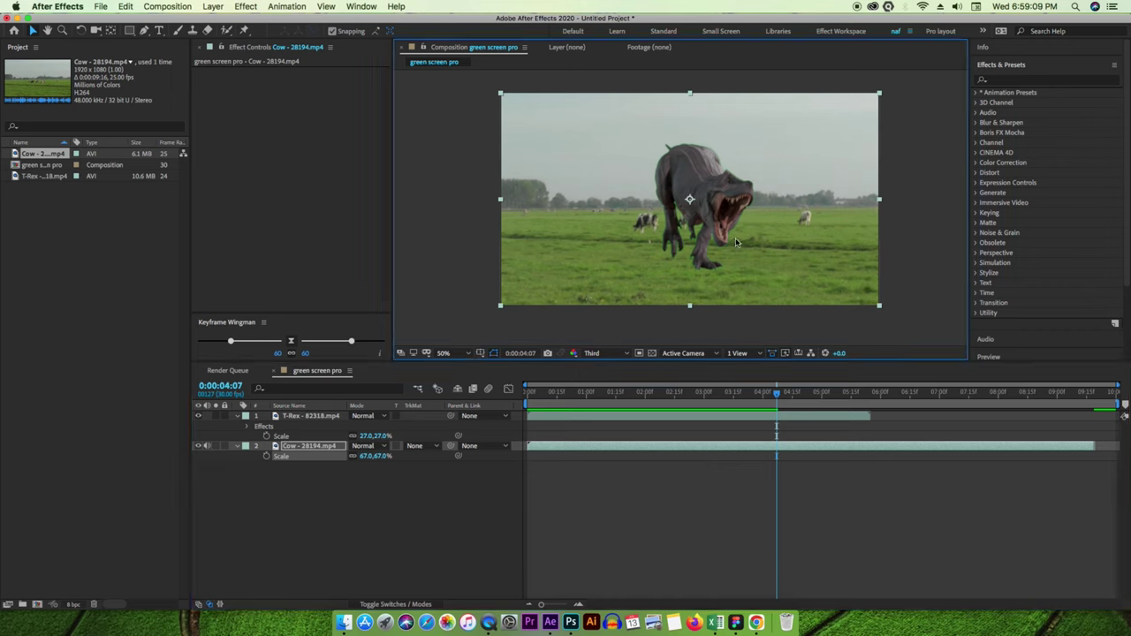
left_click(322, 415)
Set the T-Rex Linear Color Key Matching Softness to 10%, comparing it against 0%.
left_click(307, 197)
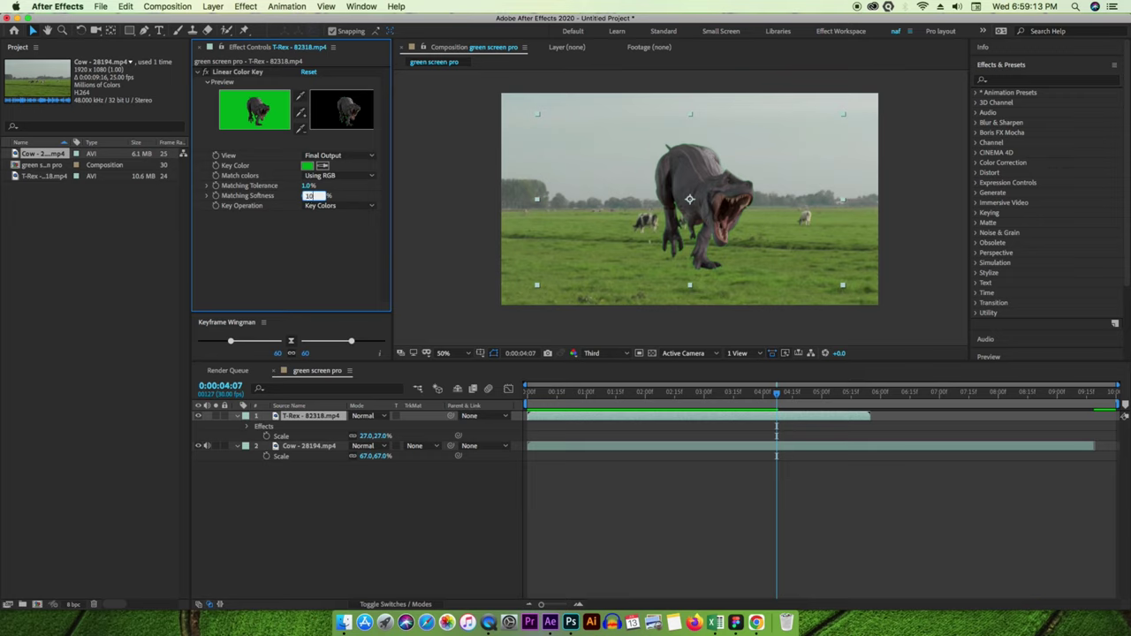
key("Return")
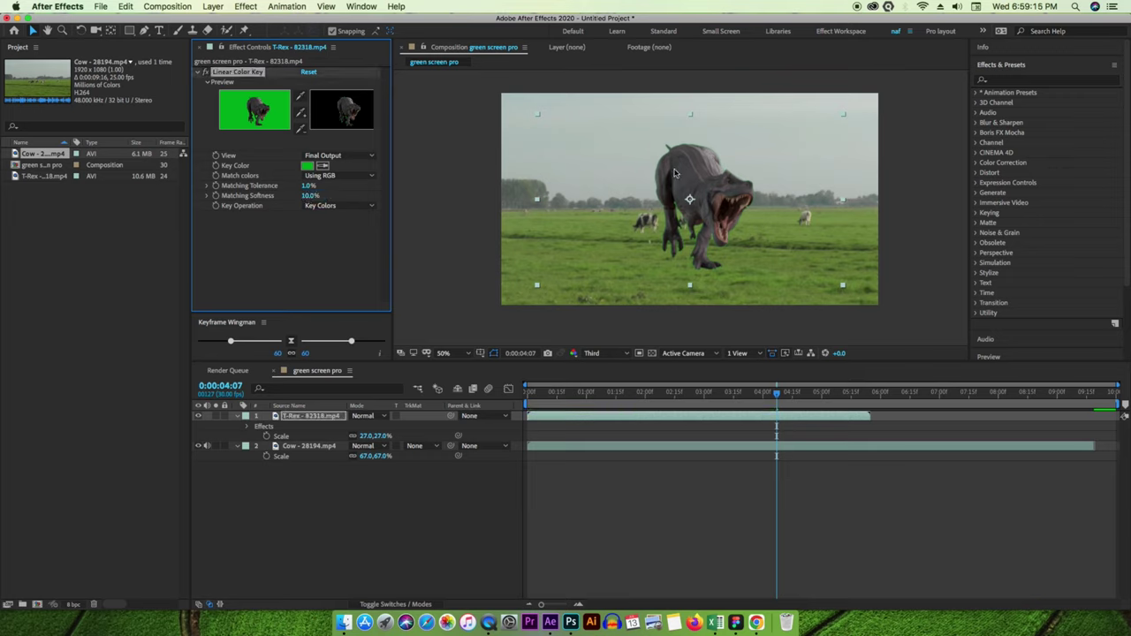
scroll(666, 168, "up", 2)
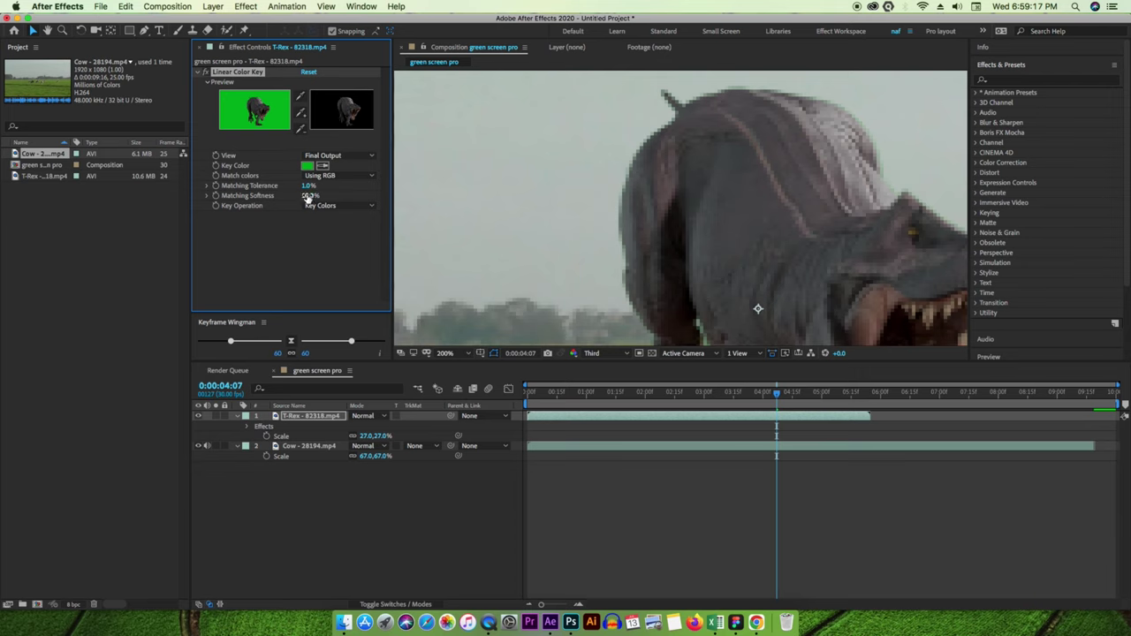
key("Return")
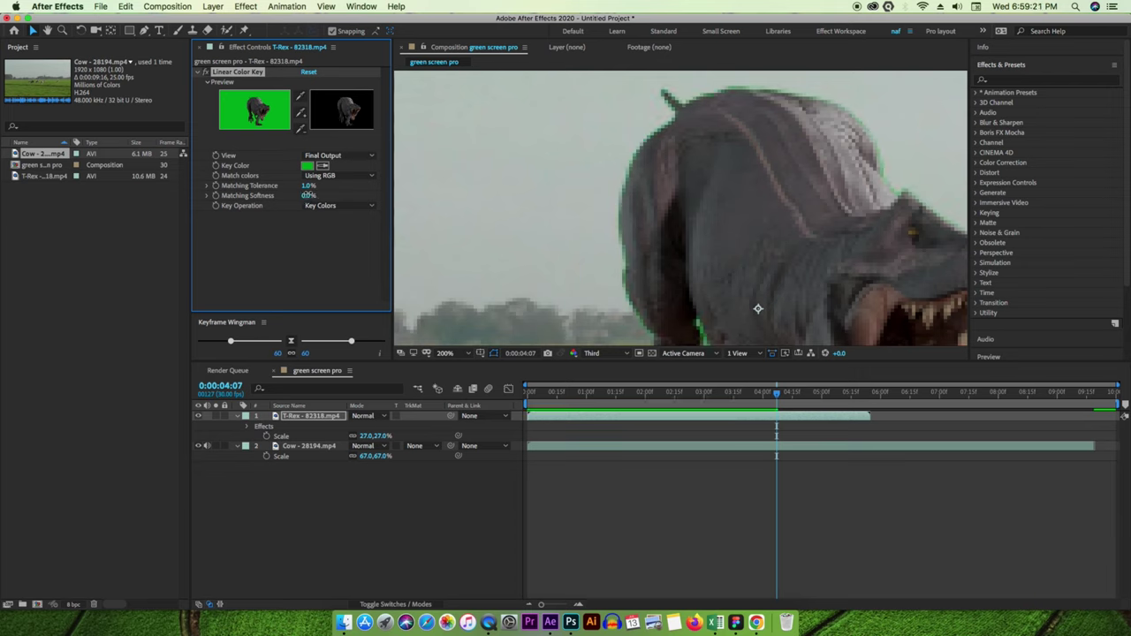
key("Return")
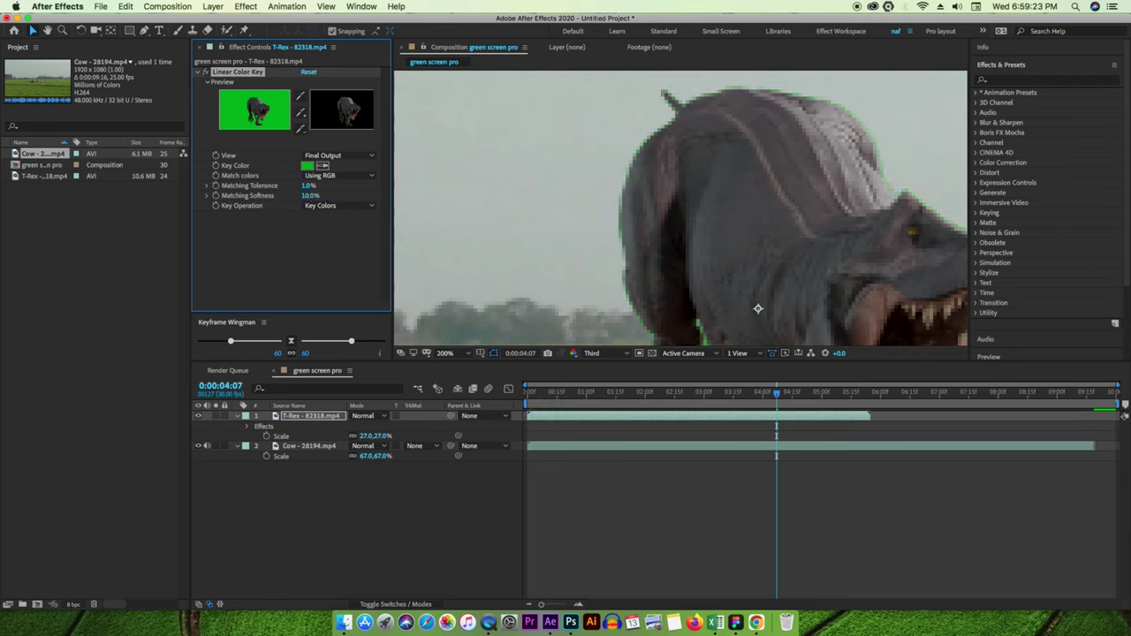
Preview the composition to check the softened dinosaur edges over the pasture.
scroll(679, 257, "down", 2)
scroll(679, 257, "down", 2)
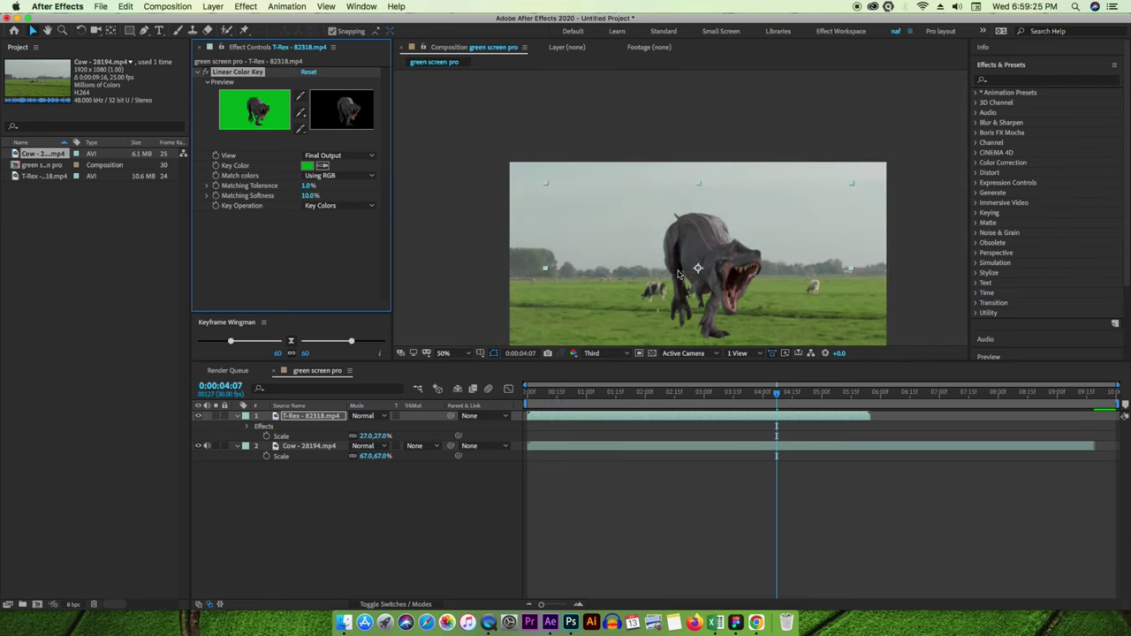
scroll(679, 274, "down", 2)
key("space")
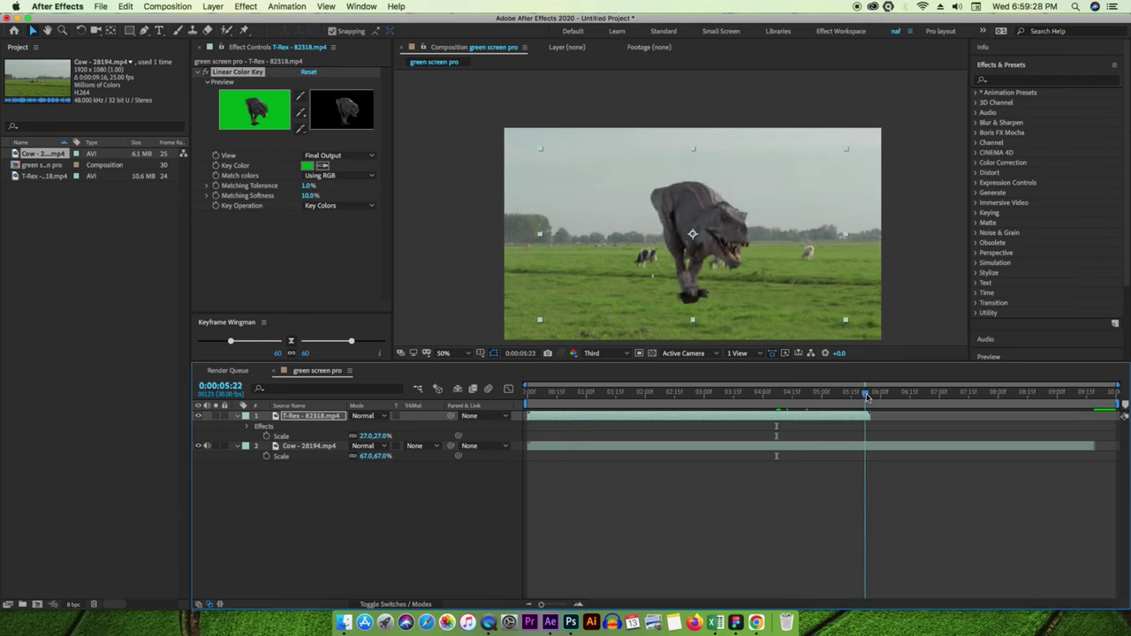
key("Home")
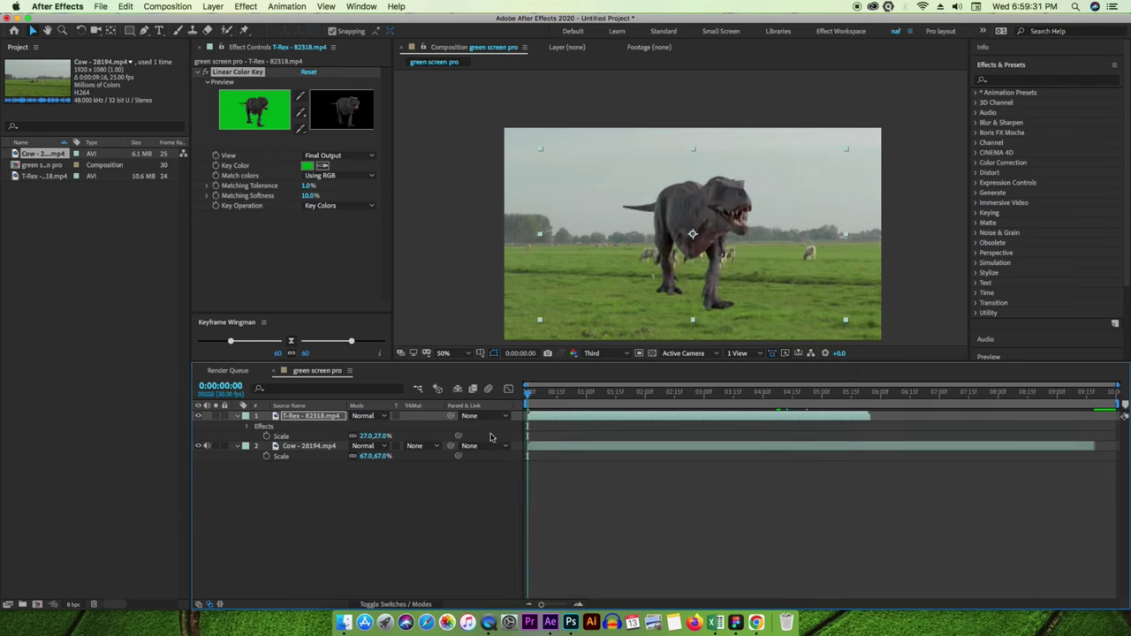
left_click_drag(375, 436, 361, 436)
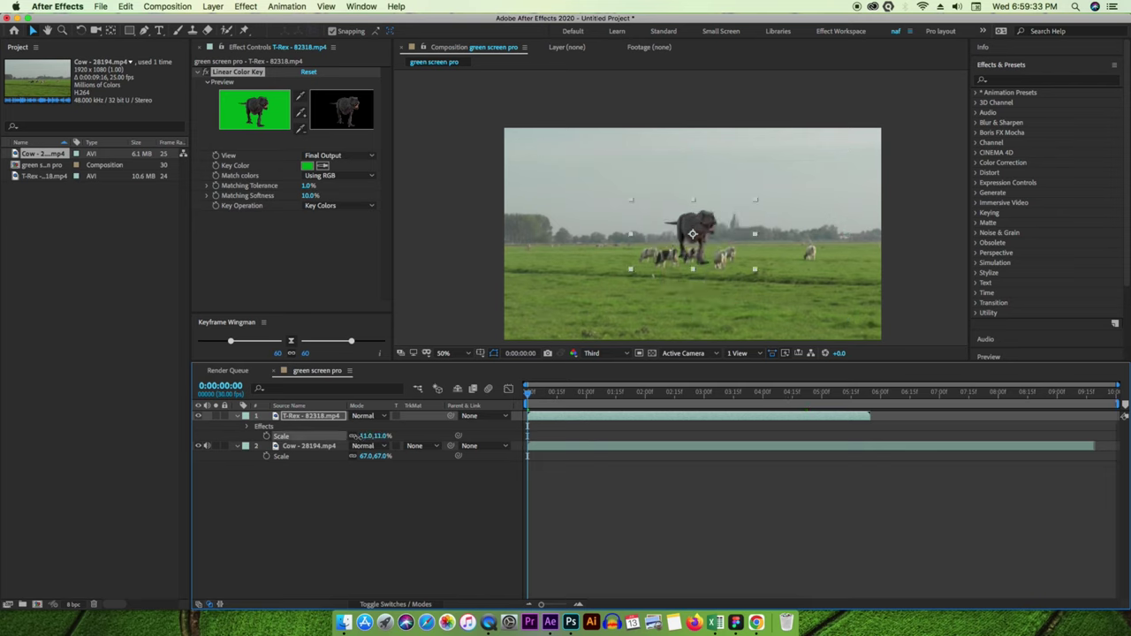
left_click(700, 230)
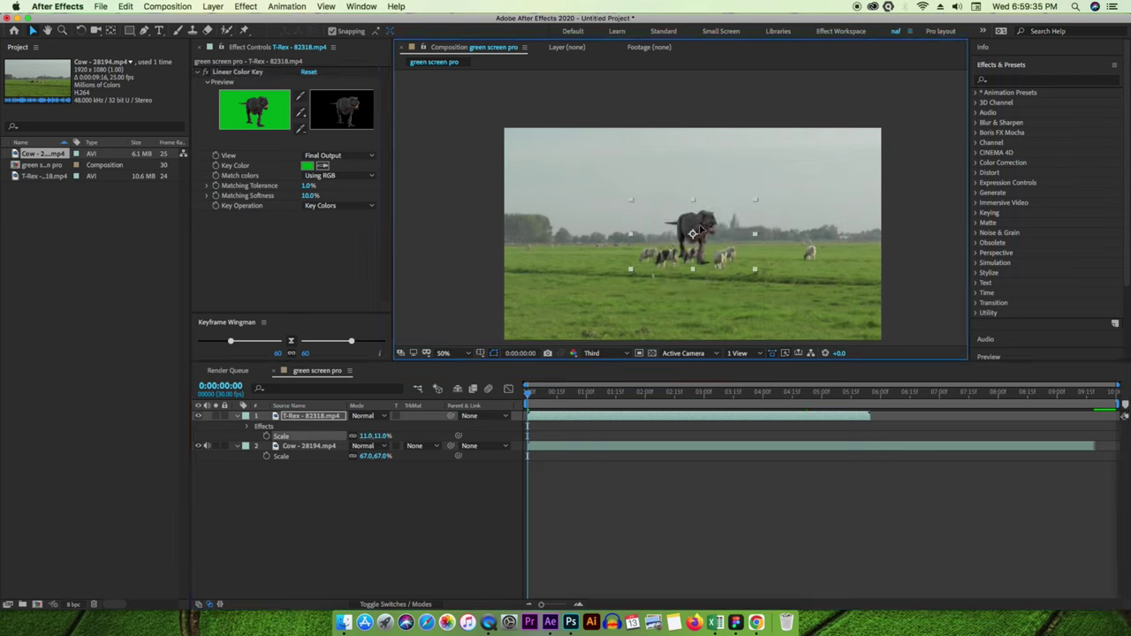
left_click_drag(700, 231, 573, 248)
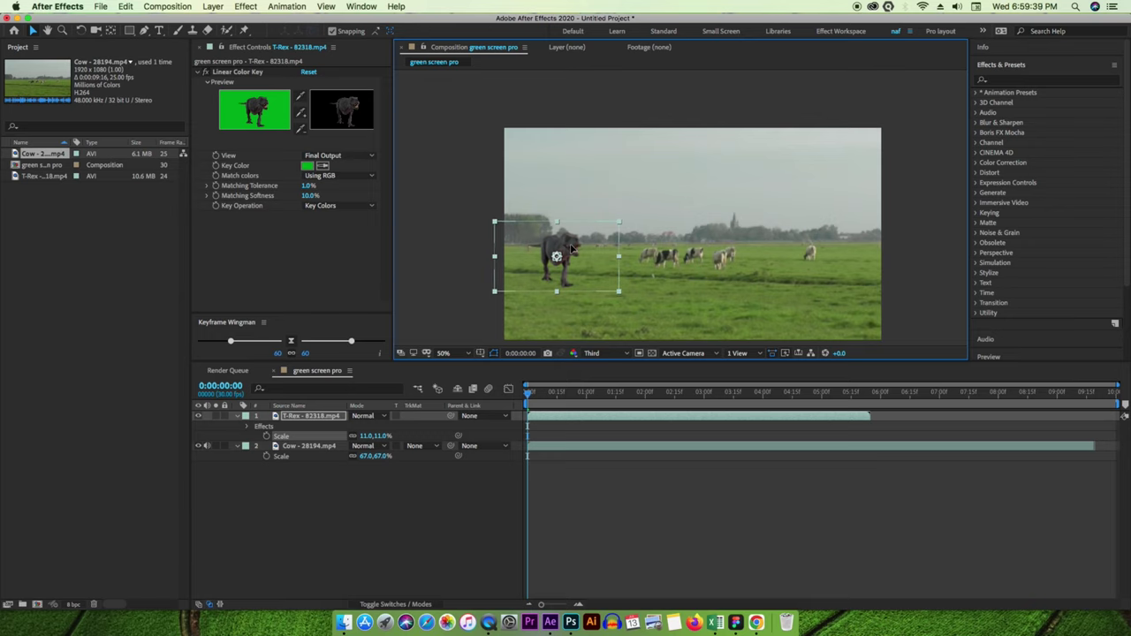
key("space")
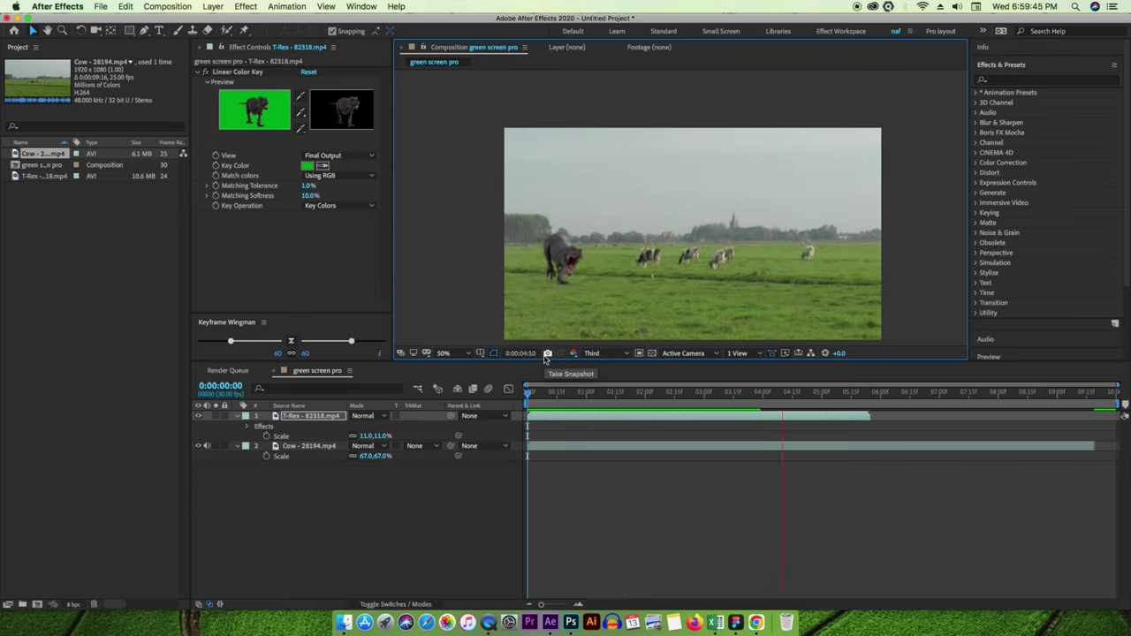
key("space")
left_click_drag(786, 395, 870, 398)
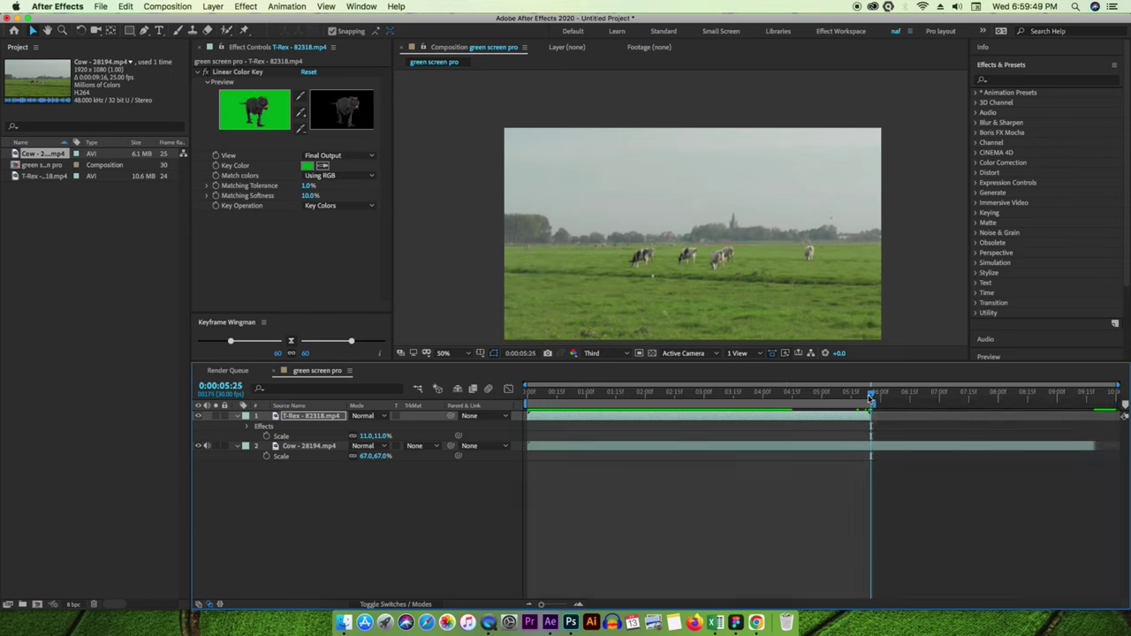
key("Home")
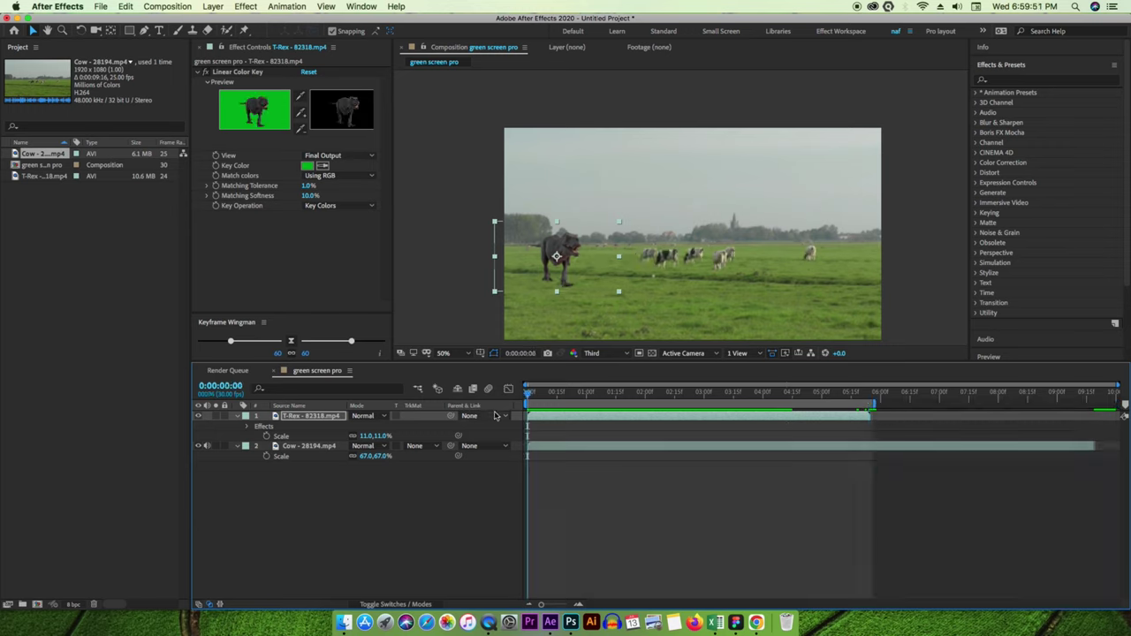
Keyframe the T-Rex Position at 0:00 with its starting spot at 178,436.
key("p")
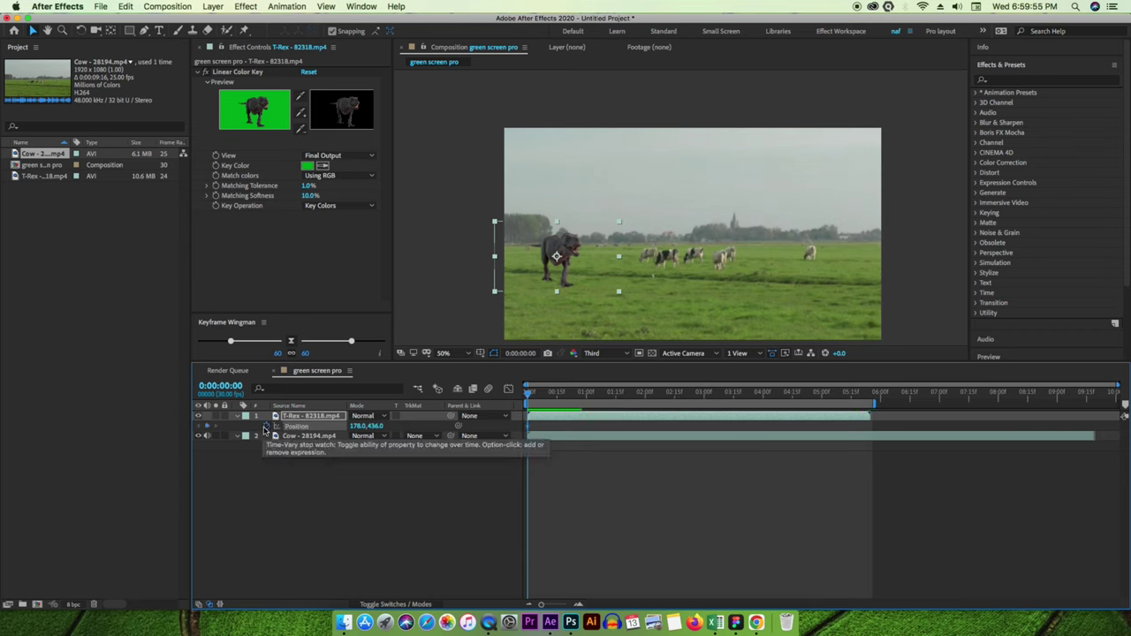
left_click(267, 426)
left_click(789, 394)
left_click_drag(815, 402, 871, 403)
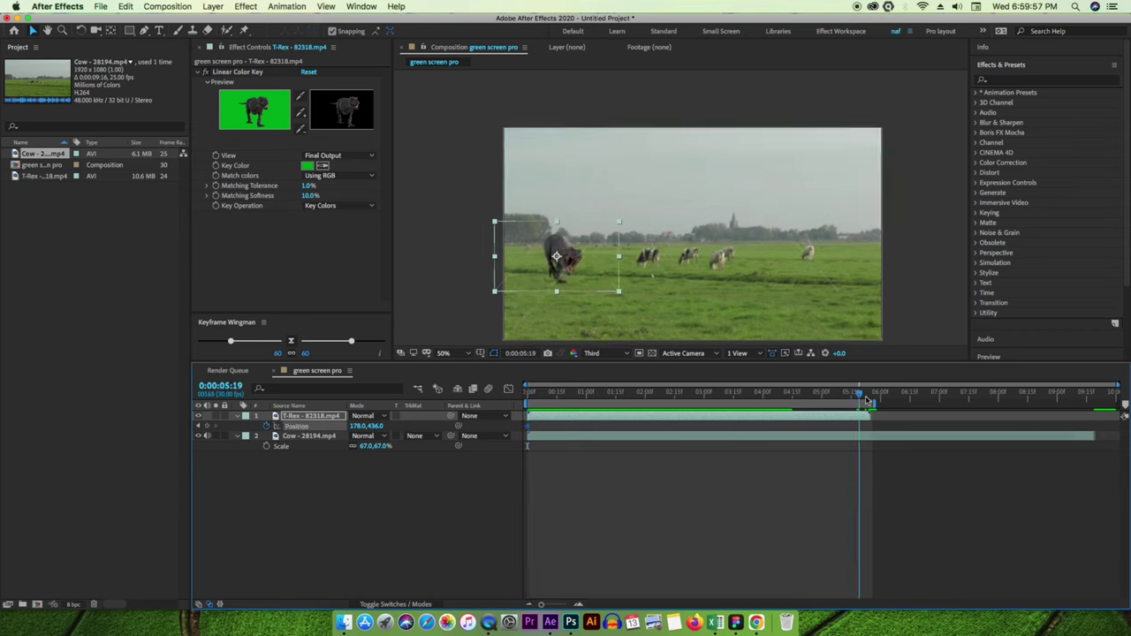
left_click(566, 260)
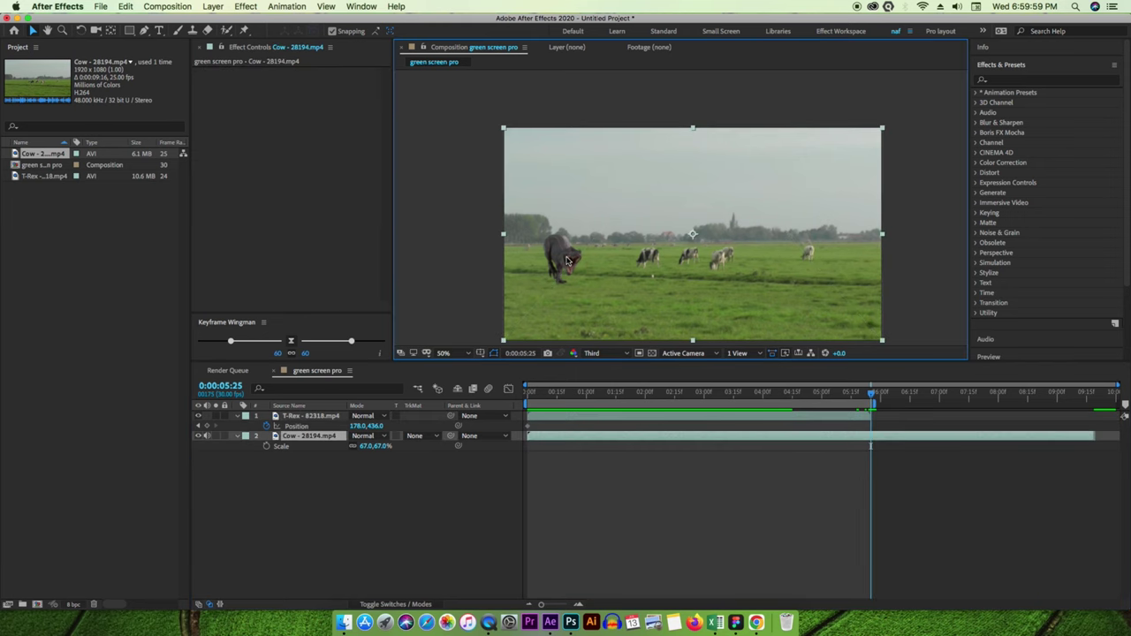
left_click(561, 260)
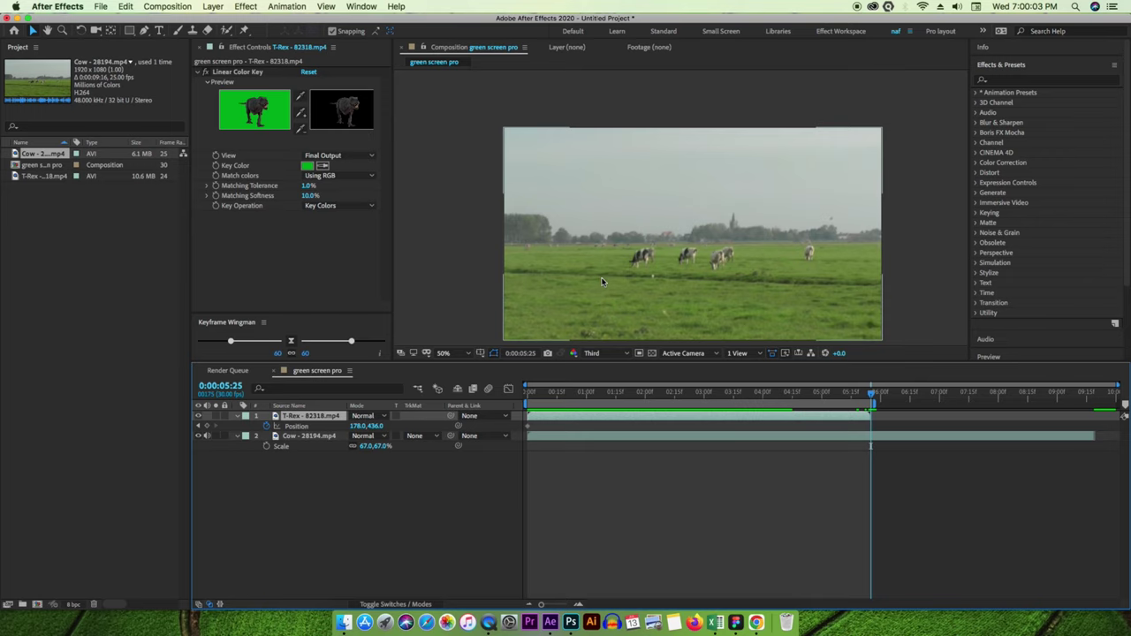
At 0:00:05:15, move the T-Rex toward the cows to 561.8,505.8, then shift that end keyframe later.
left_click_drag(873, 392, 779, 411)
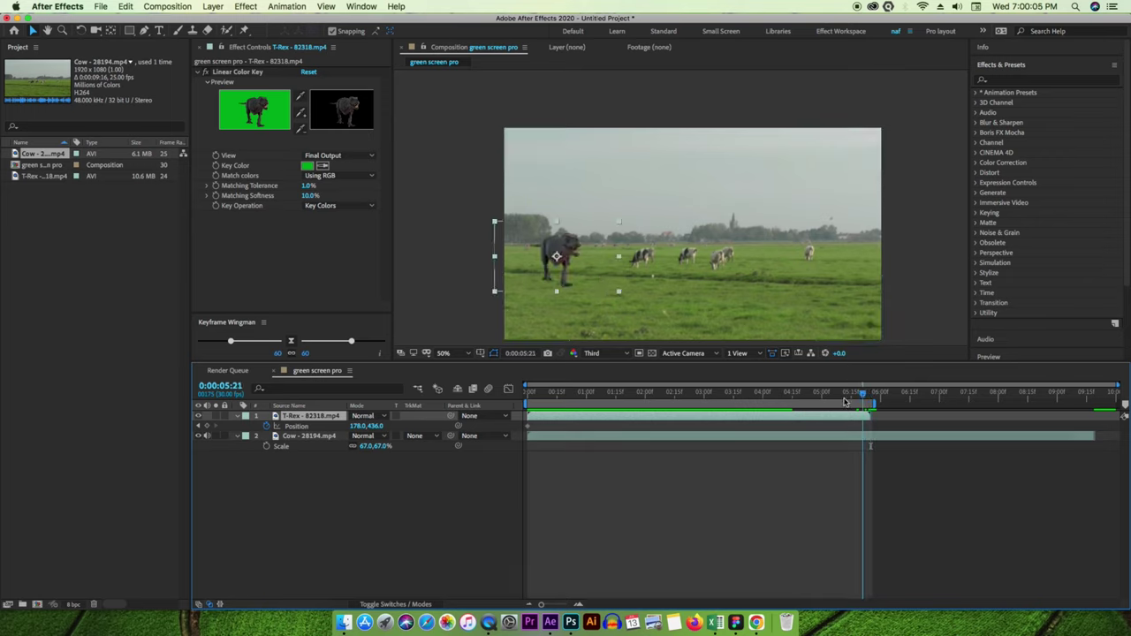
left_click_drag(779, 411, 851, 411)
left_click(559, 256)
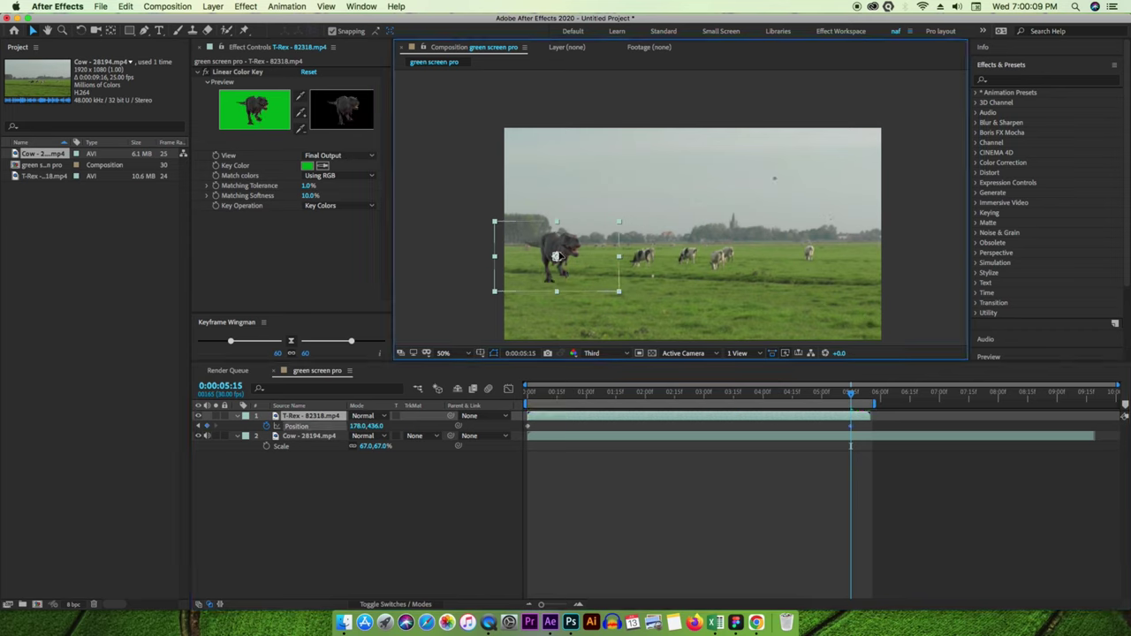
left_click_drag(557, 255, 668, 274)
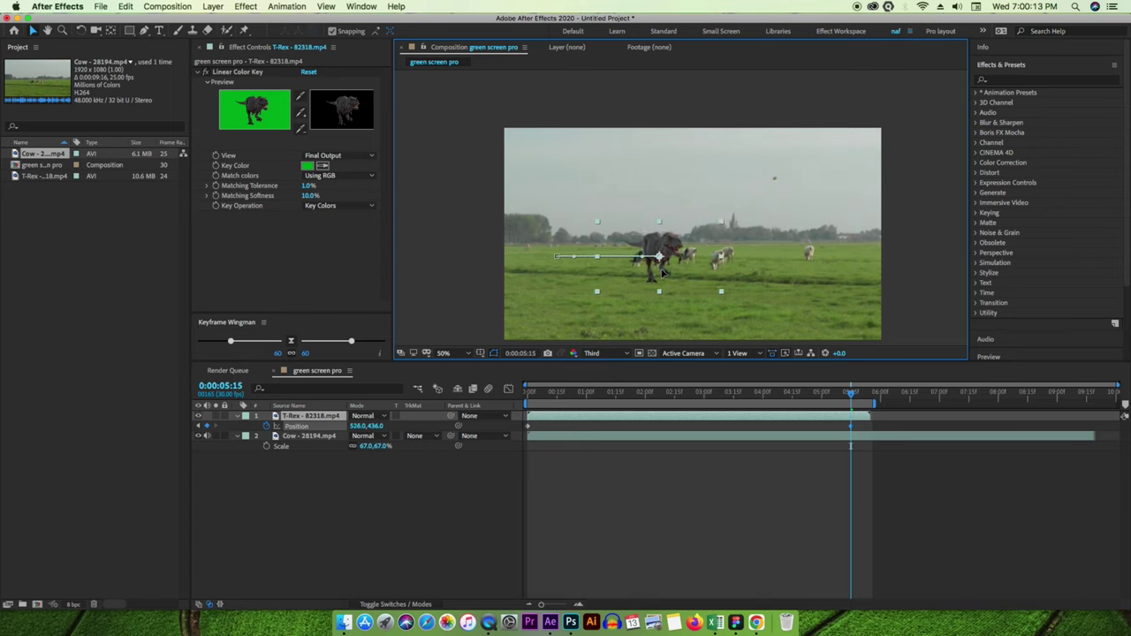
key("Return")
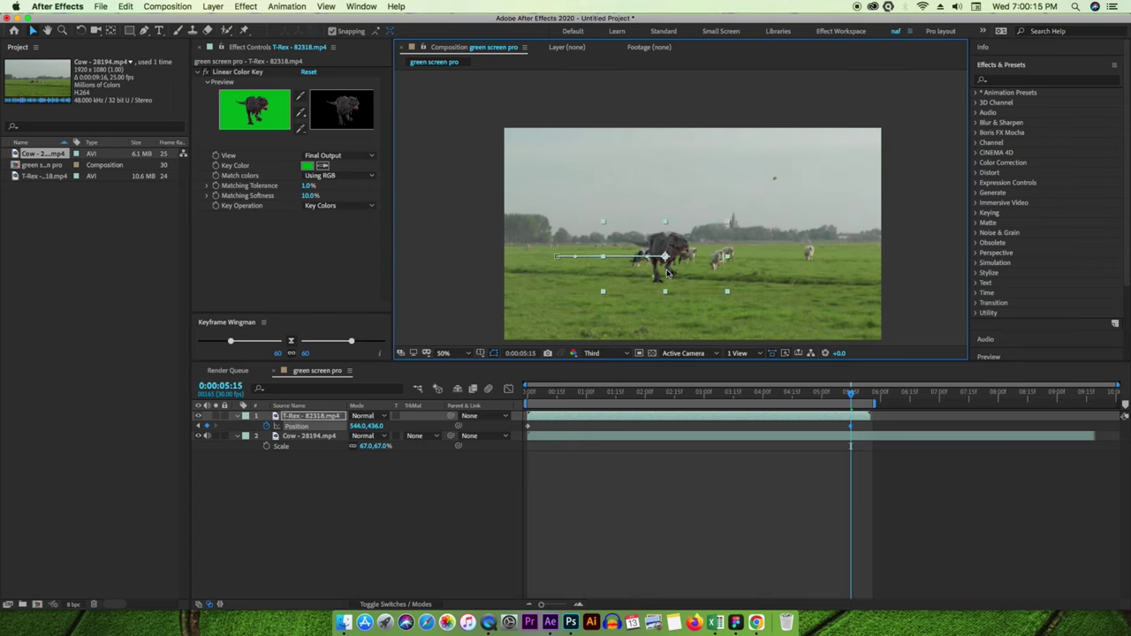
left_click_drag(670, 259, 672, 278)
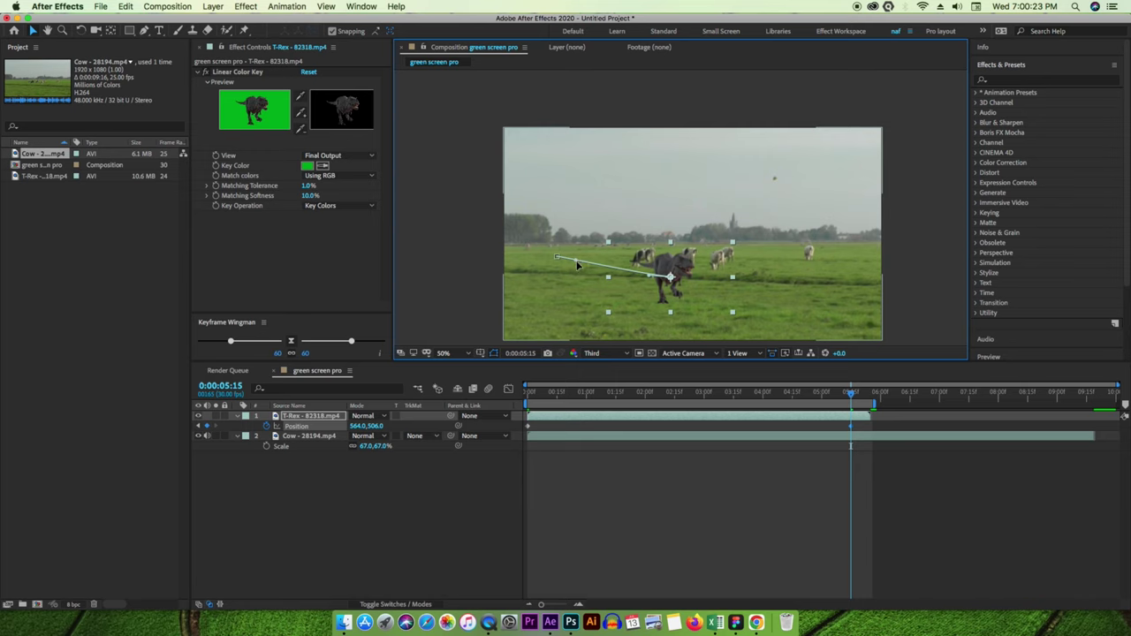
left_click_drag(853, 427, 866, 426)
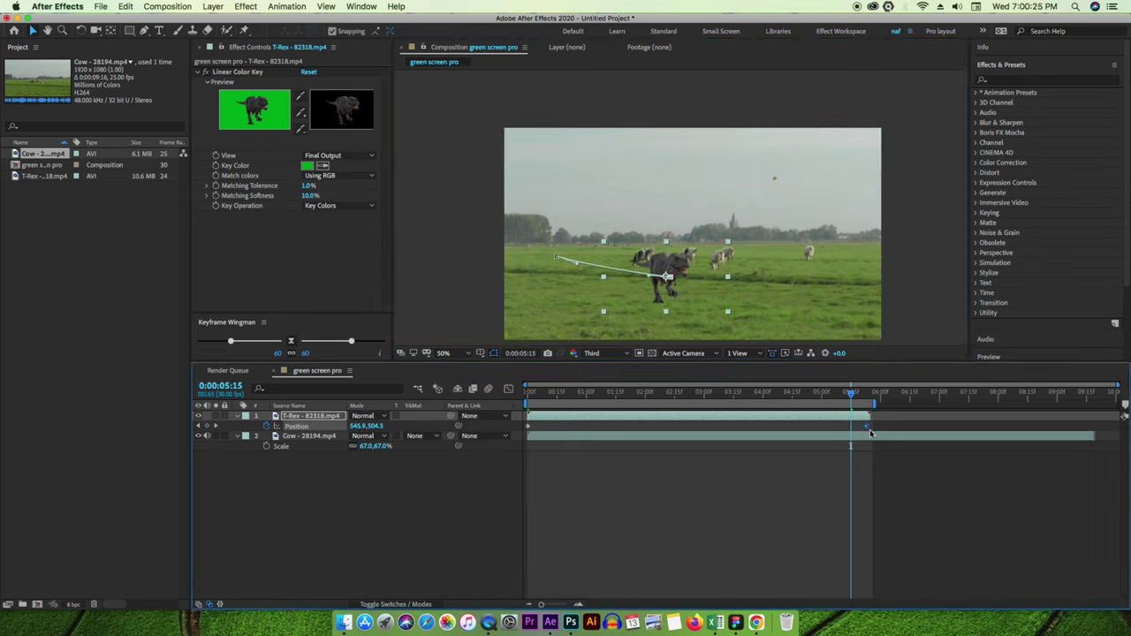
Set preview resolution to Quarter and play back the T-Rex walk from the start.
left_click(627, 354)
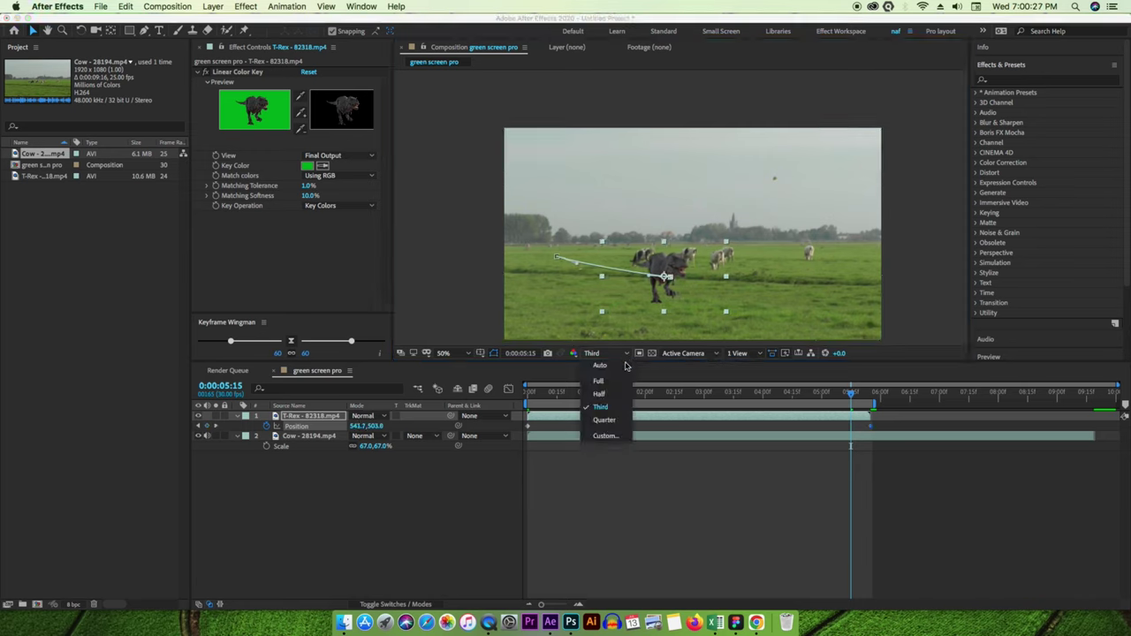
left_click(610, 419)
left_click_drag(854, 400, 527, 394)
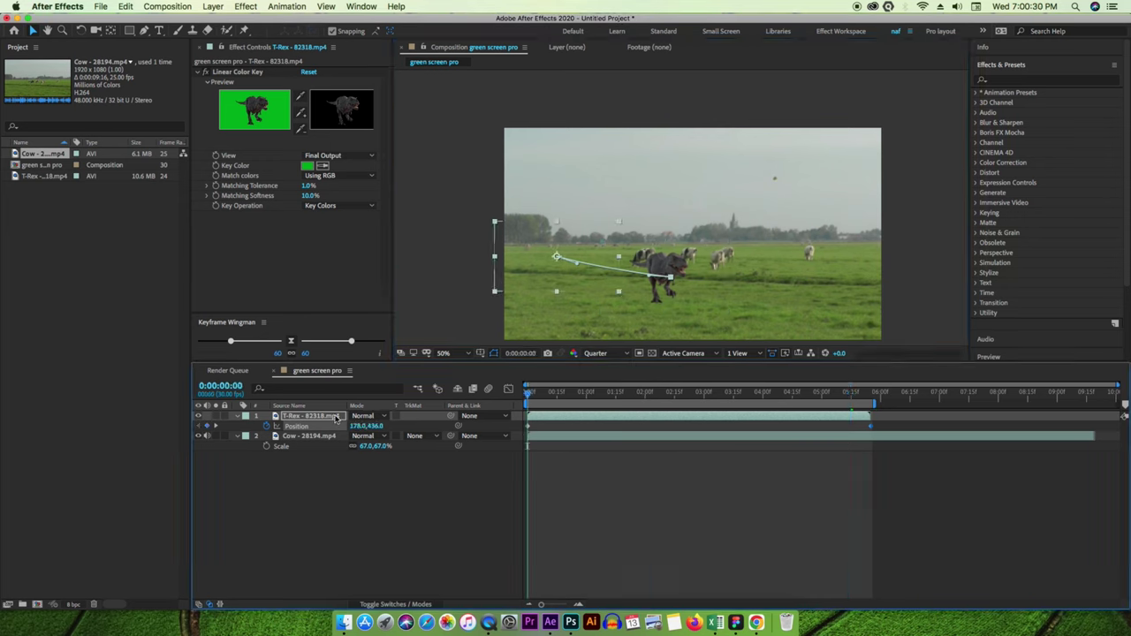
key("space")
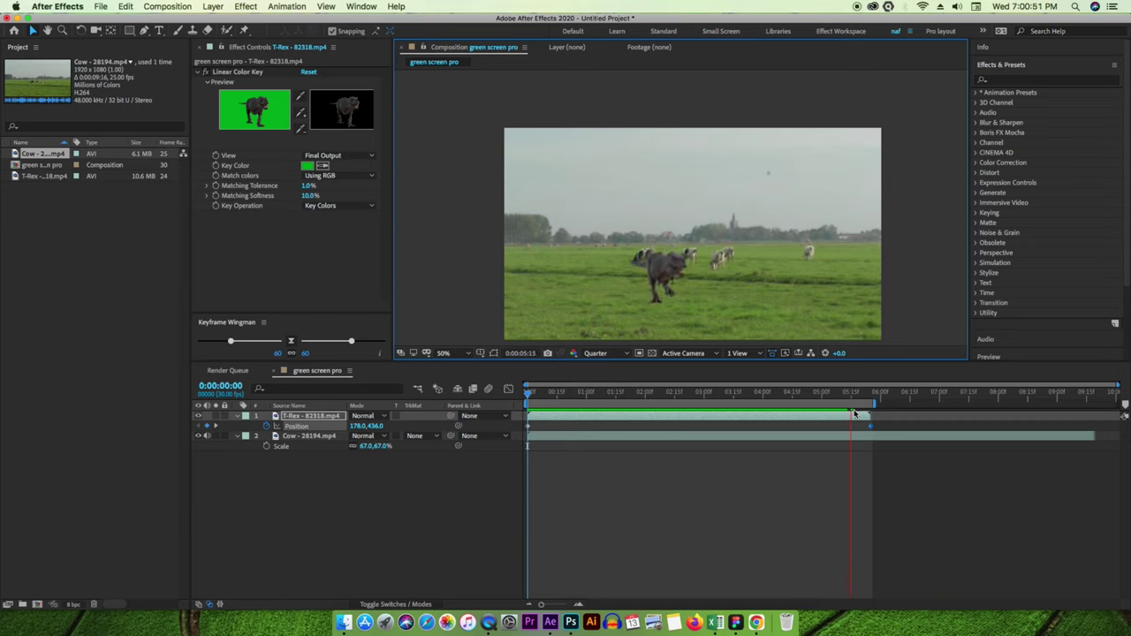
key("space")
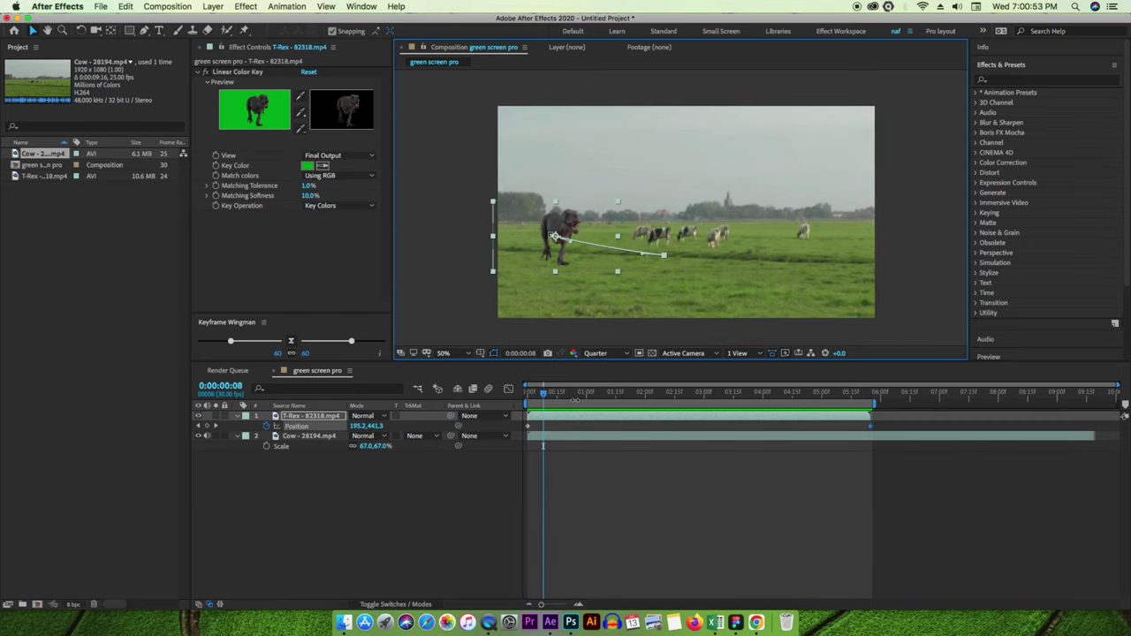
left_click_drag(540, 396, 871, 405)
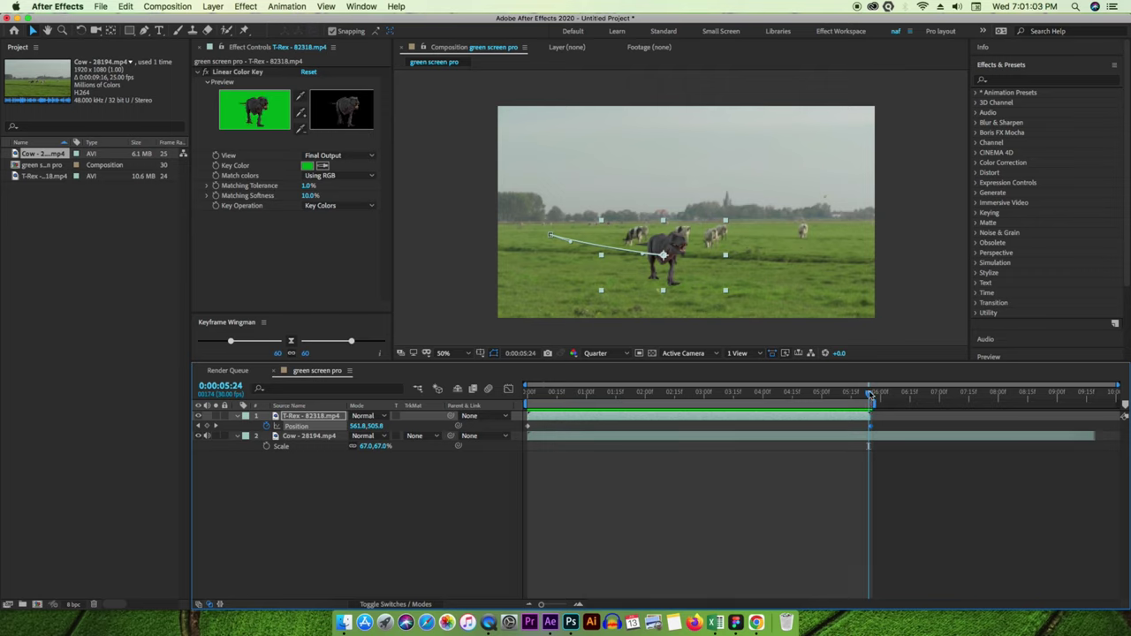
left_click_drag(871, 397, 529, 394)
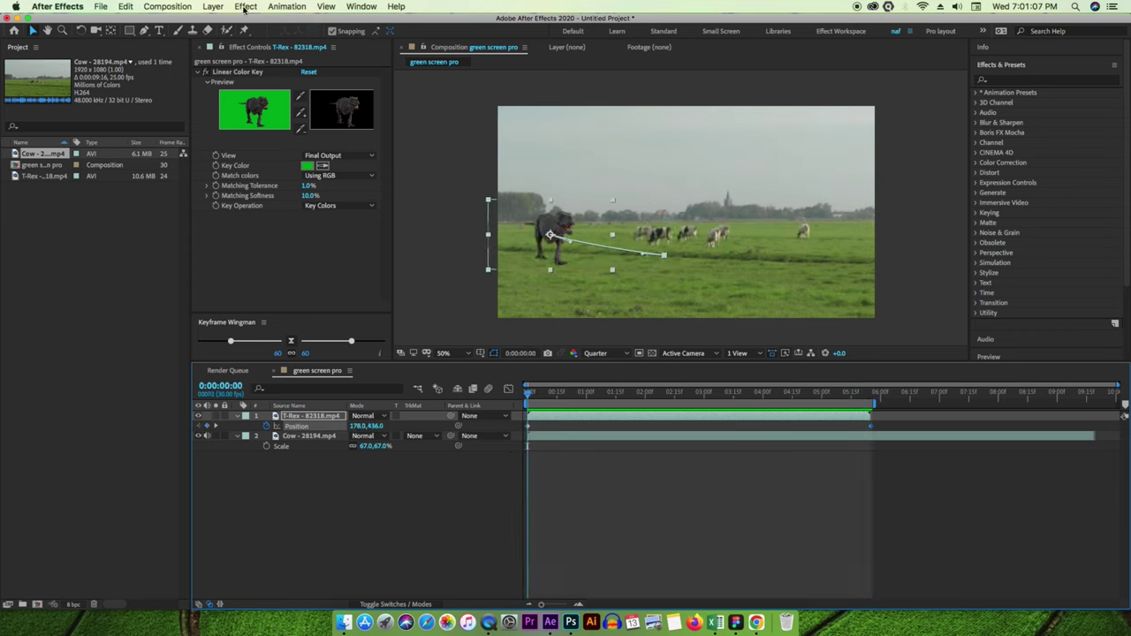
Apply the Auto Color effect to the T-Rex layer.
left_click(245, 7)
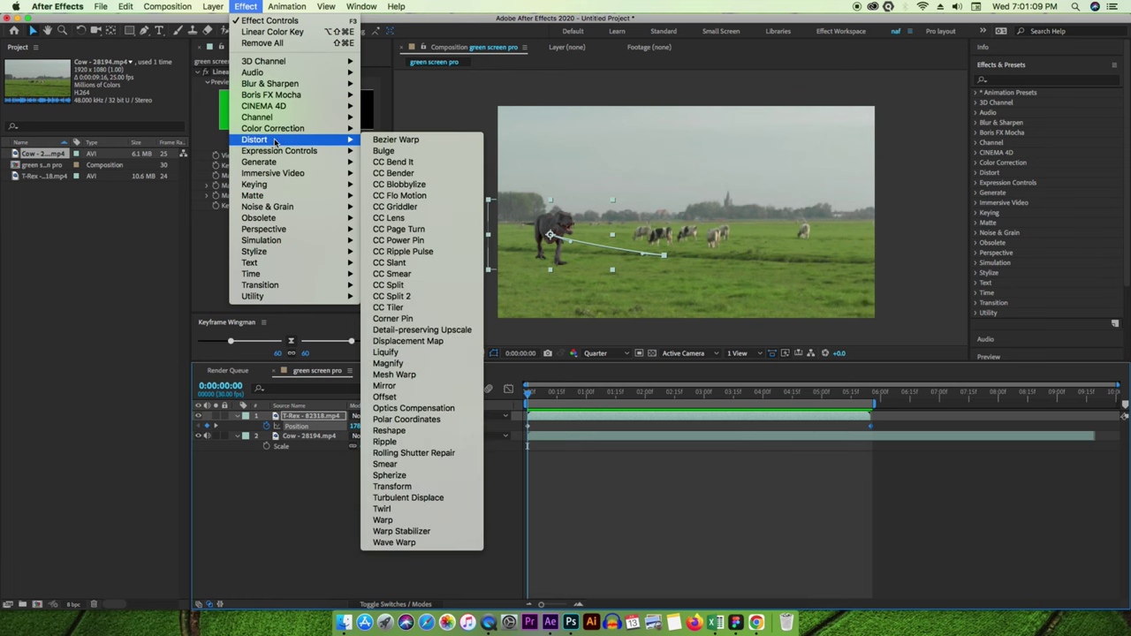
mouse_move(273, 128)
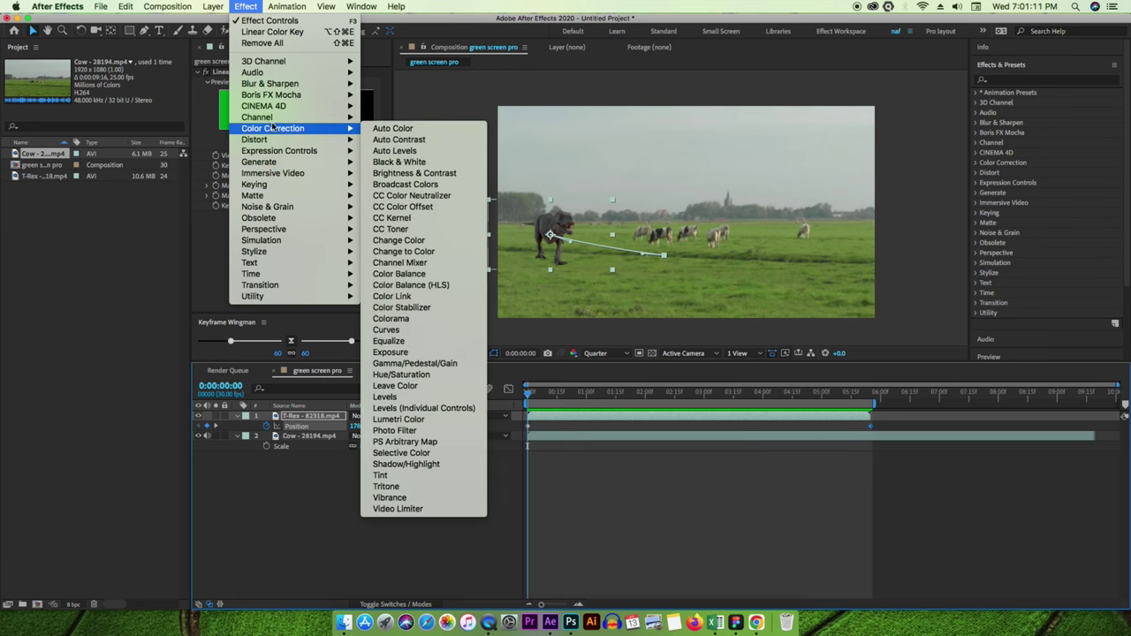
left_click(435, 131)
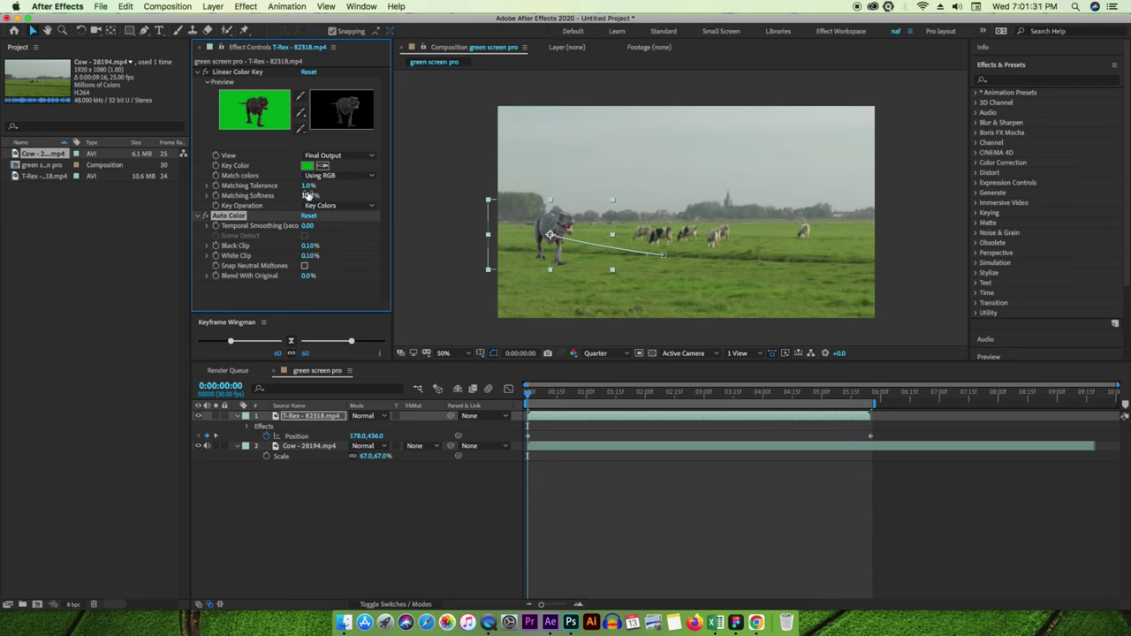
Keep Matching Tolerance at 1.0%, raise Temporal Smoothing to 1.00, and preview the walk.
left_click_drag(305, 186, 303, 190)
left_click(323, 226)
left_click_drag(307, 226, 309, 226)
key("space")
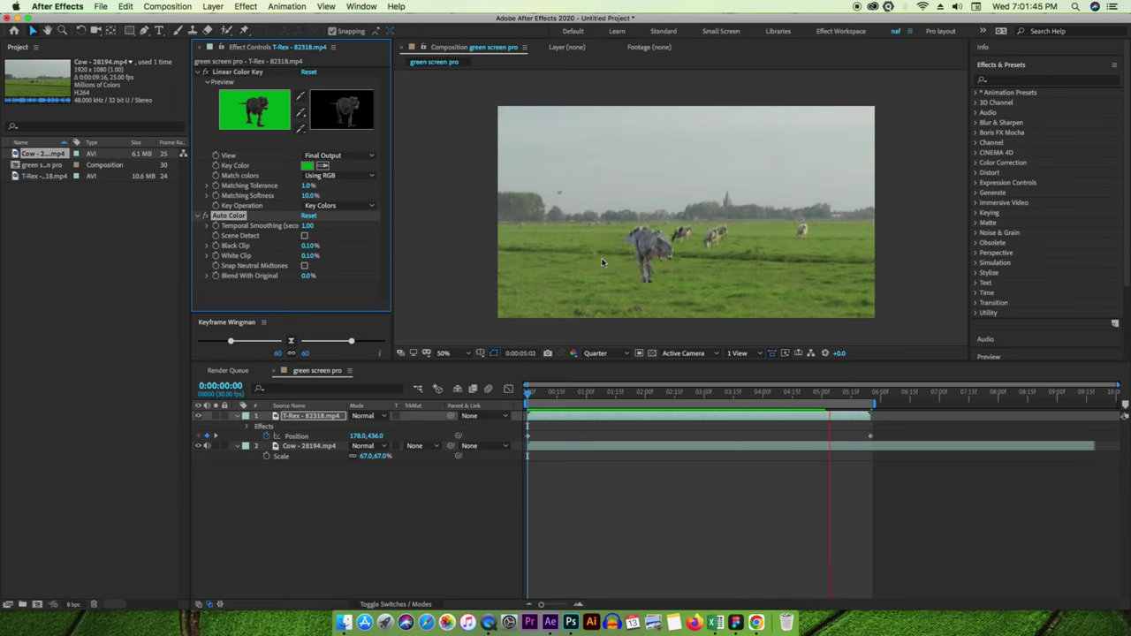
key("space")
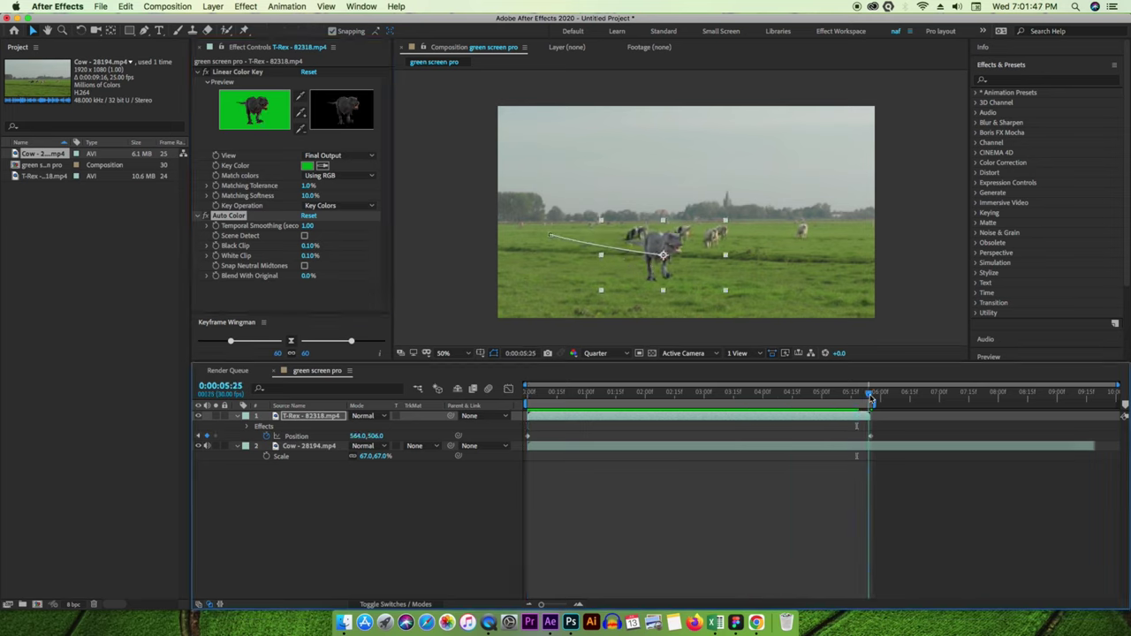
Apply Easy Ease to the T-Rex's two Position keyframes and display their speed graph.
left_click_drag(882, 441, 527, 444)
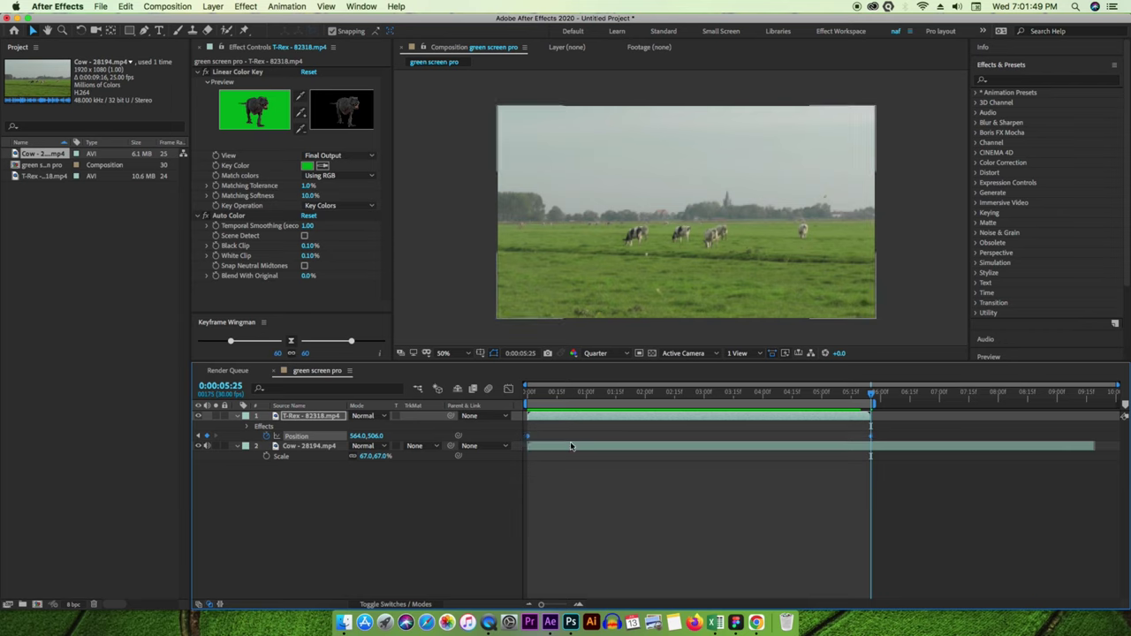
right_click(655, 446)
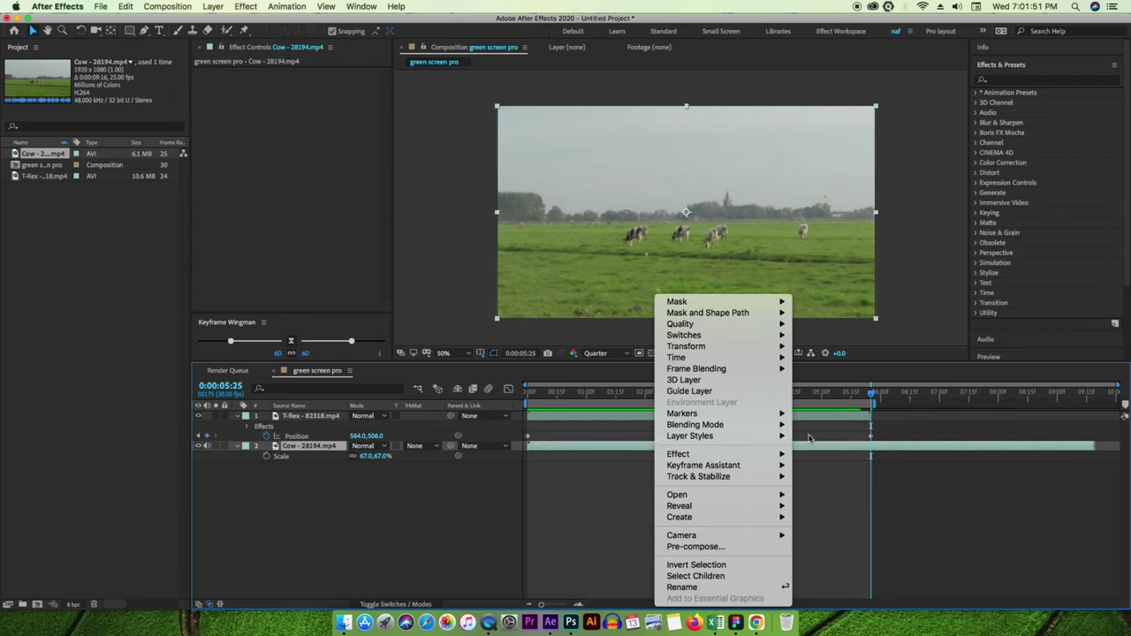
left_click_drag(919, 439, 525, 439)
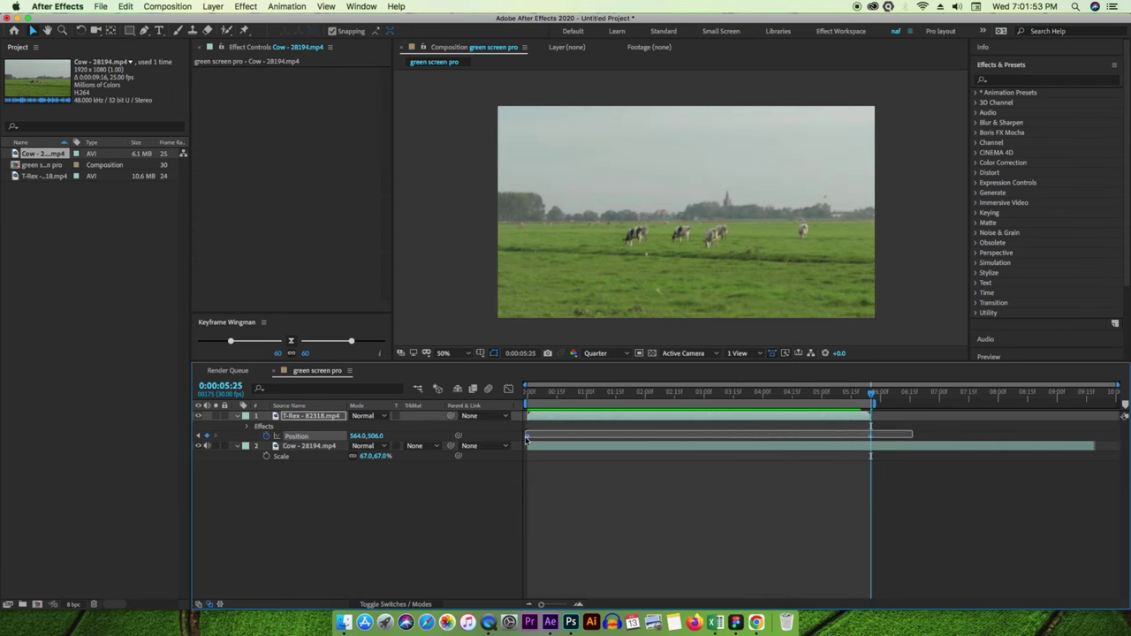
right_click(871, 439)
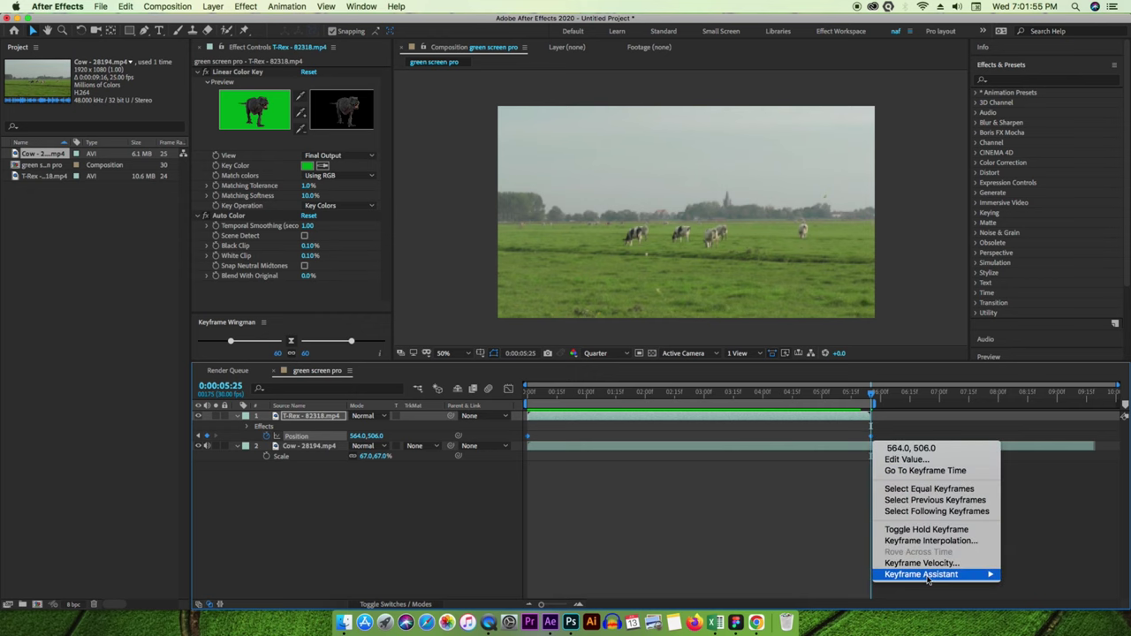
mouse_move(927, 579)
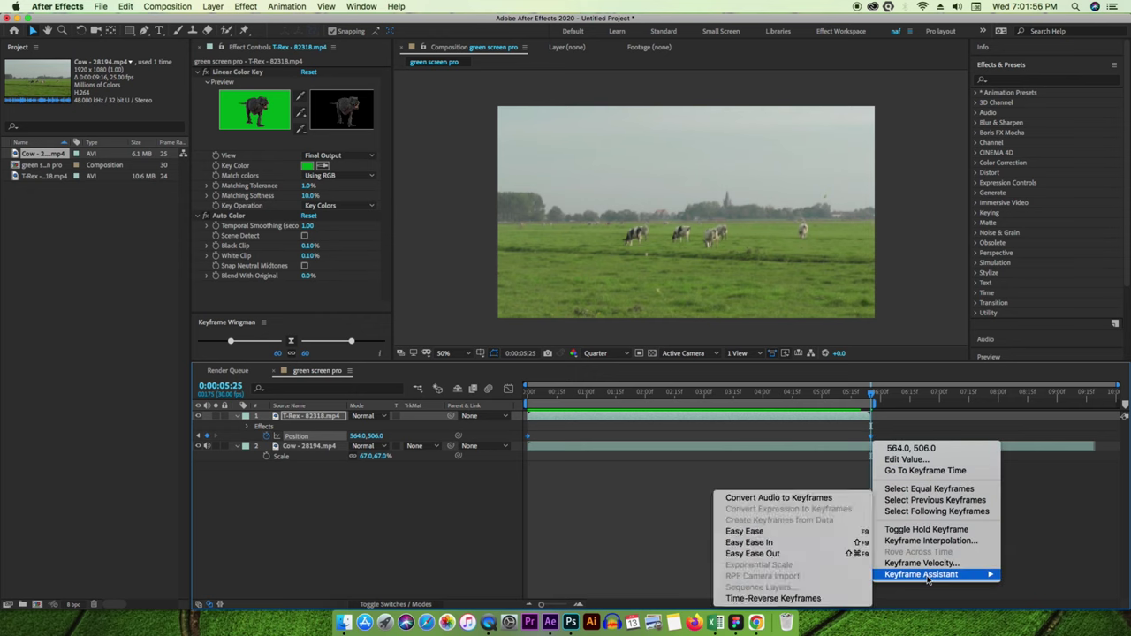
left_click(771, 534)
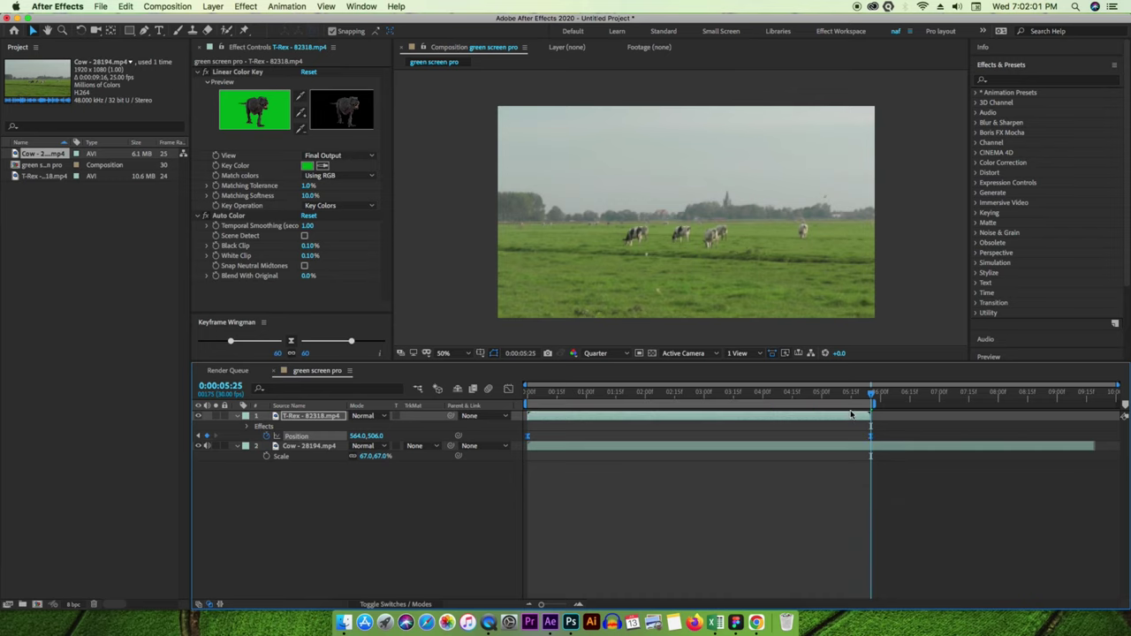
left_click_drag(872, 395, 620, 393)
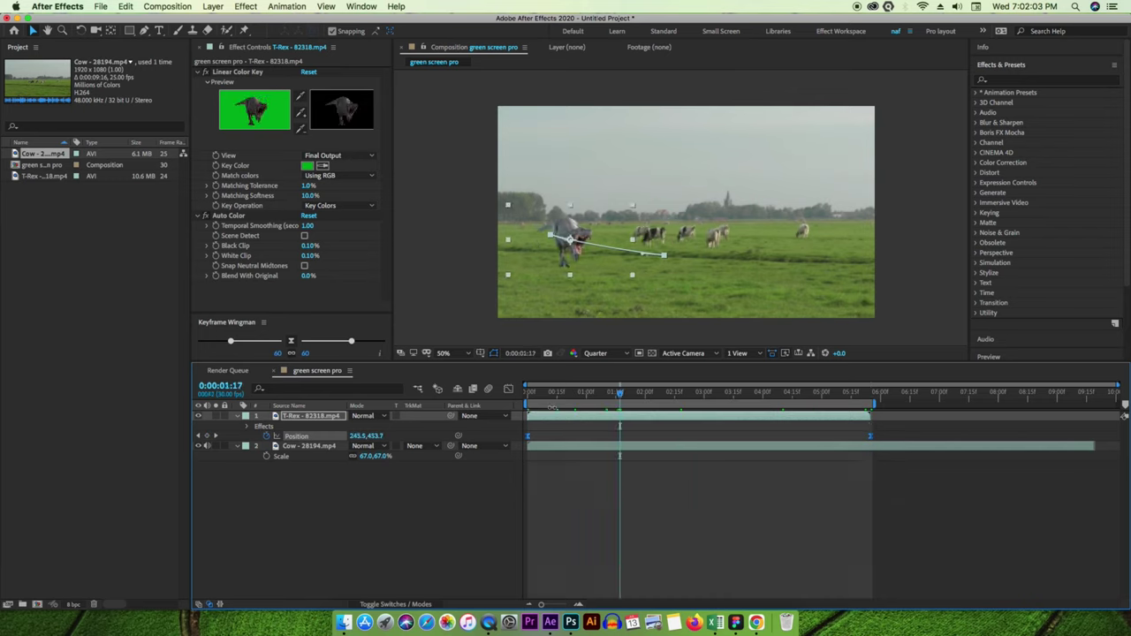
left_click(508, 390)
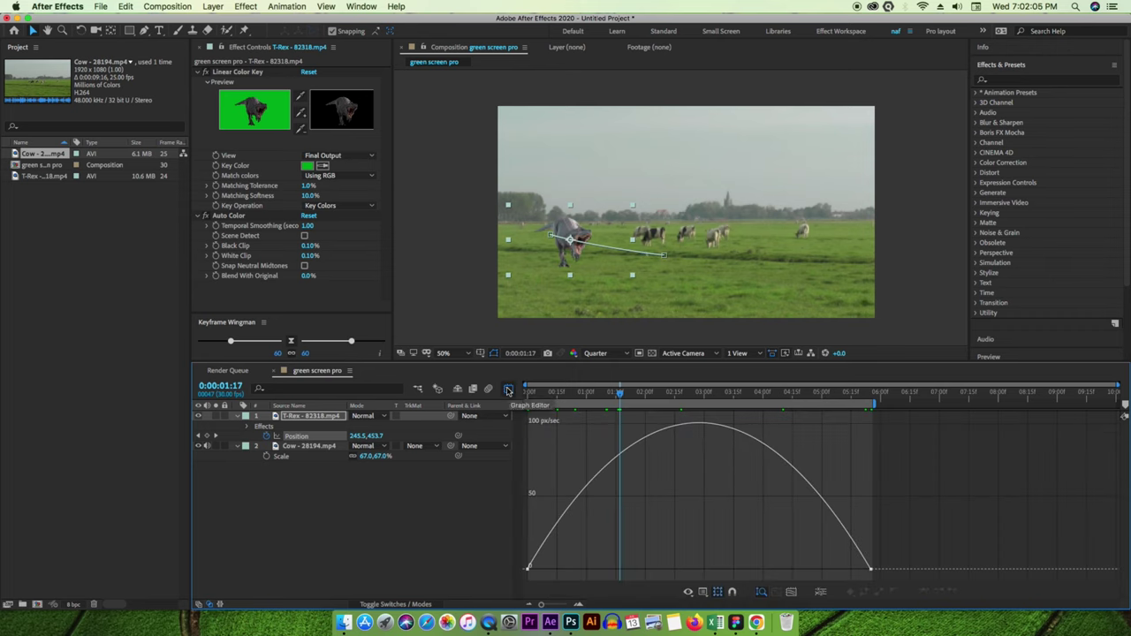
Strengthen the easing on both Position keyframes so speed peaks mid-move, then preview the walk.
mouse_move(932, 518)
left_mouse_down()
mouse_move(570, 596)
mouse_move(524, 574)
left_mouse_up()
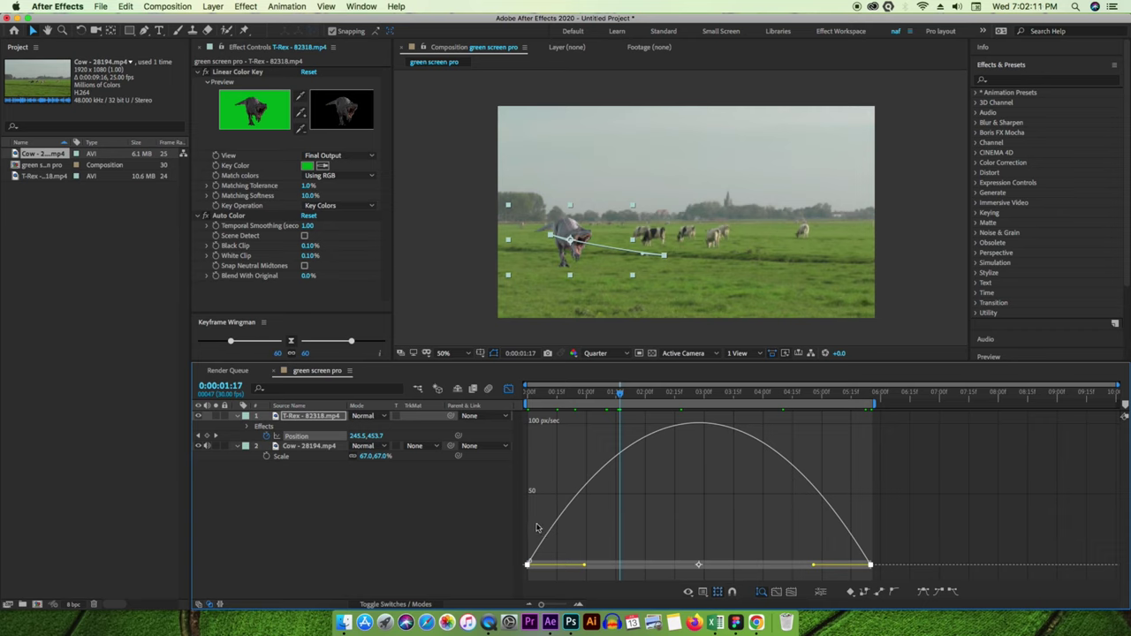
left_click_drag(352, 341, 357, 343)
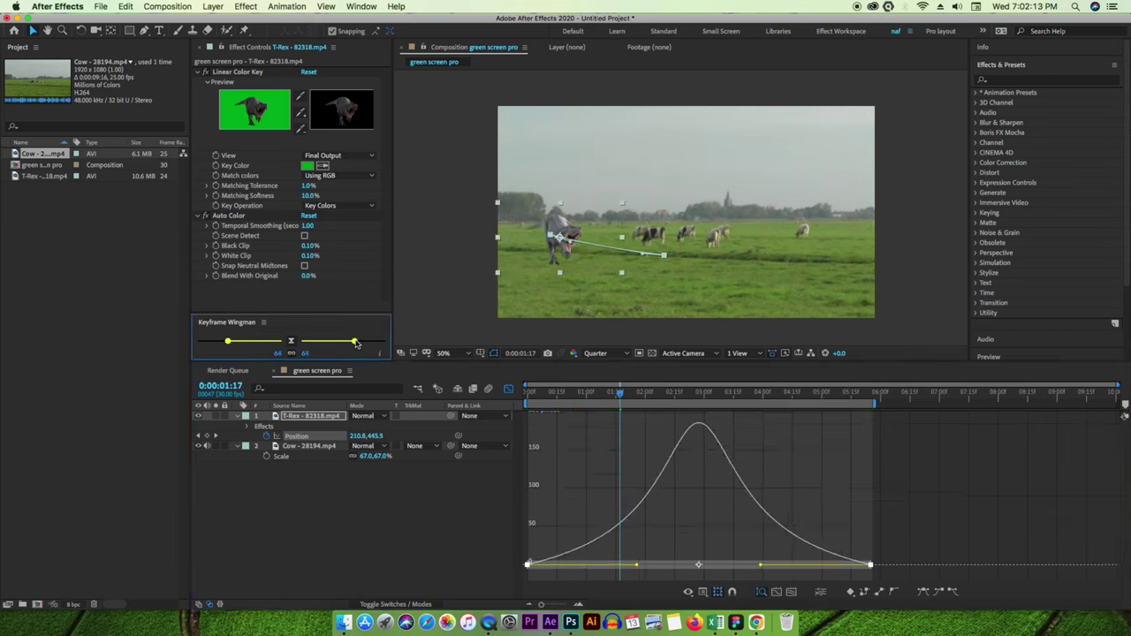
left_click_drag(622, 393, 529, 393)
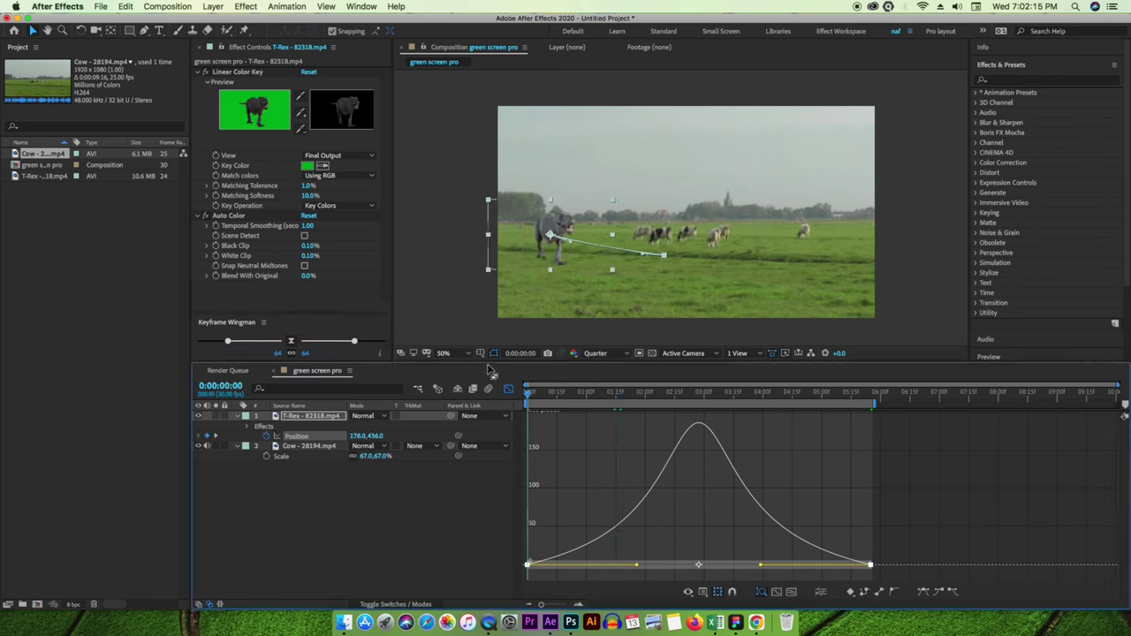
left_click(510, 389)
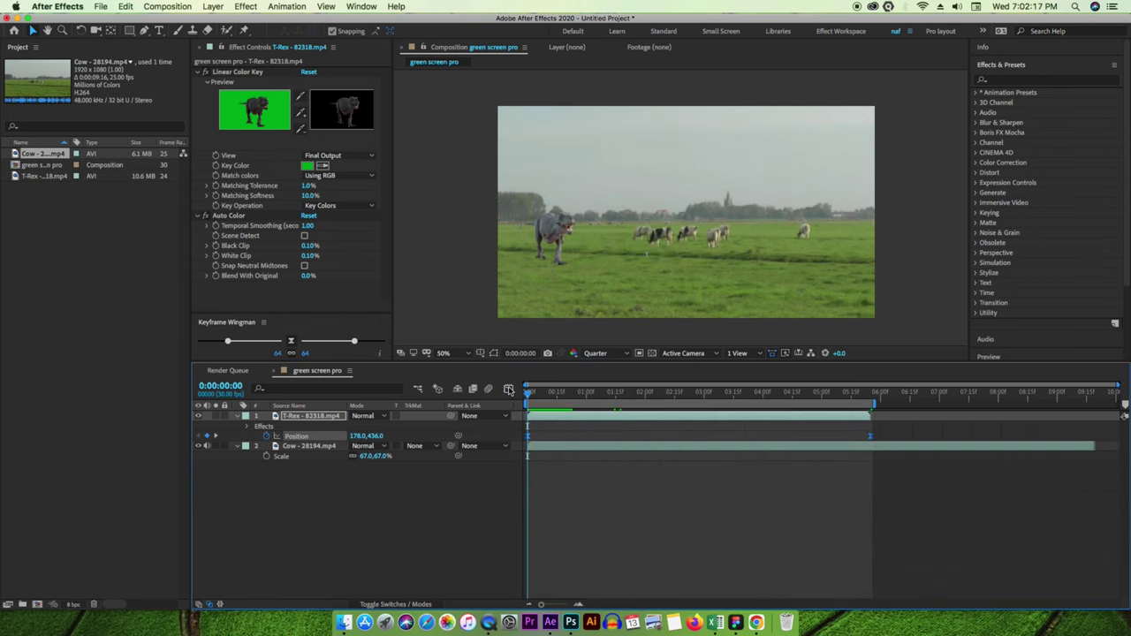
key("space")
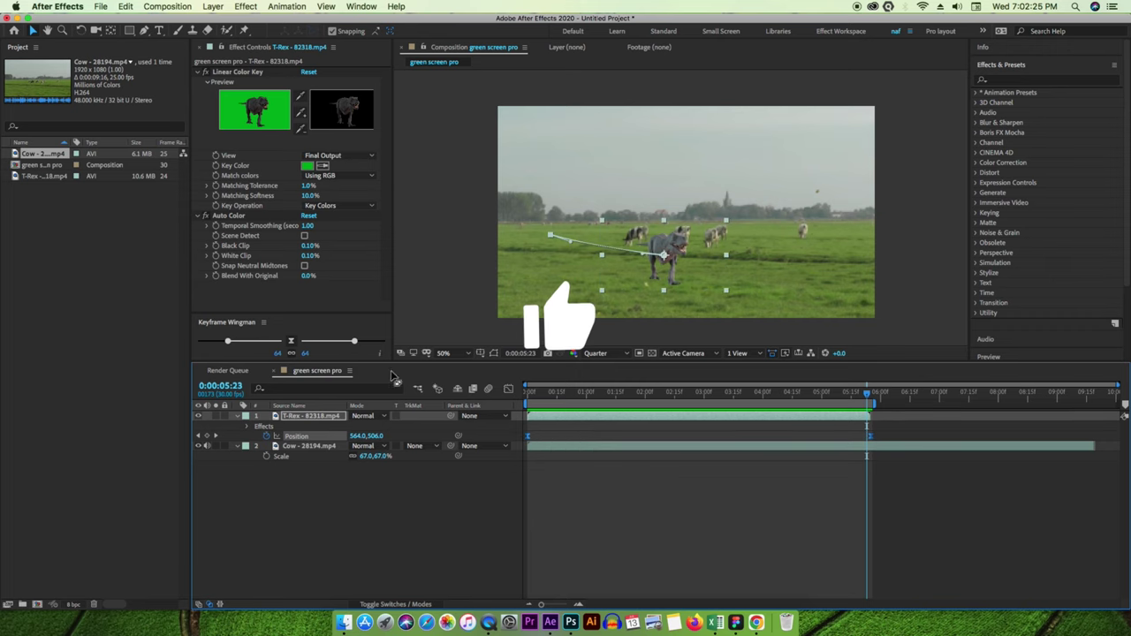
Shorten the first keyframe's ease and reshape the last keyframe's slowdown, then preview the motion.
left_click(508, 389)
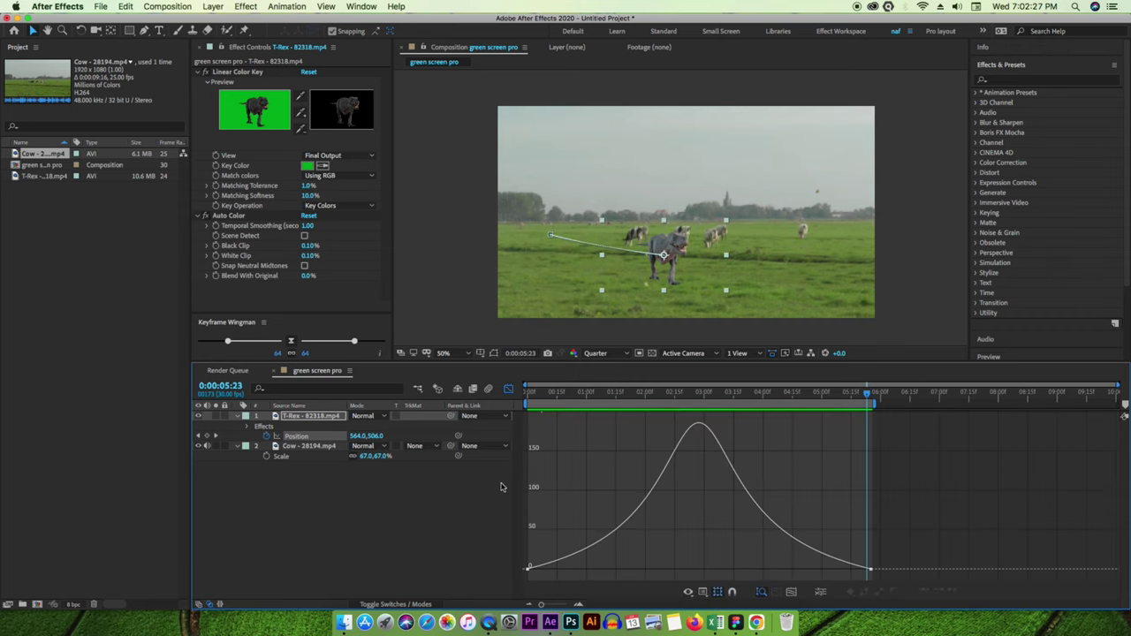
left_click_drag(870, 494, 523, 576)
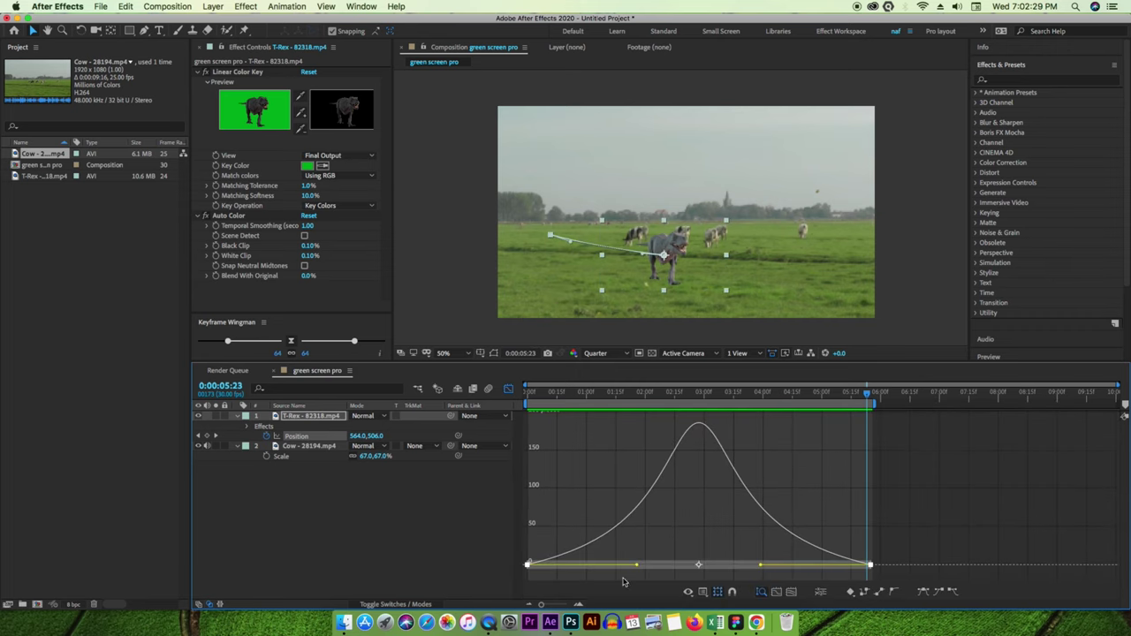
left_click_drag(636, 565, 571, 570)
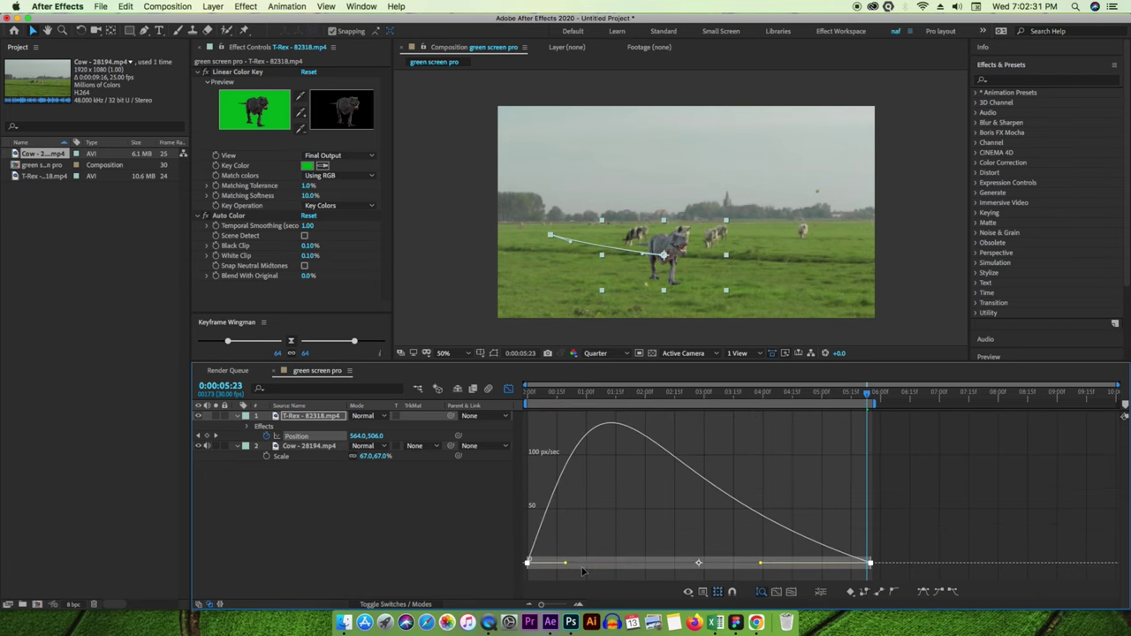
left_click_drag(759, 565, 794, 564)
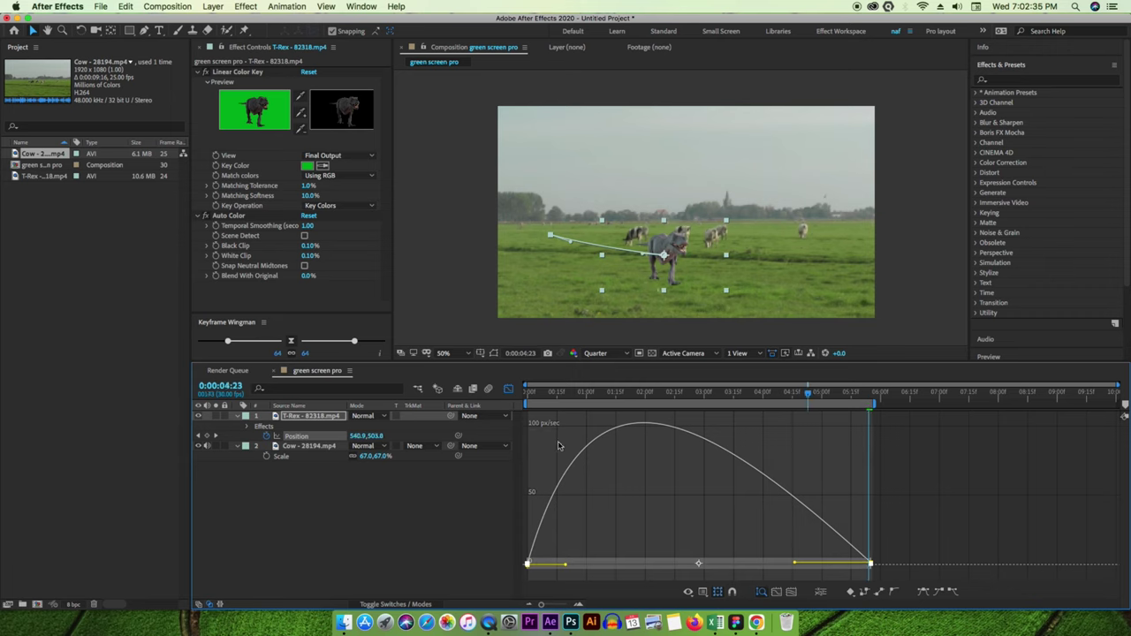
key("space")
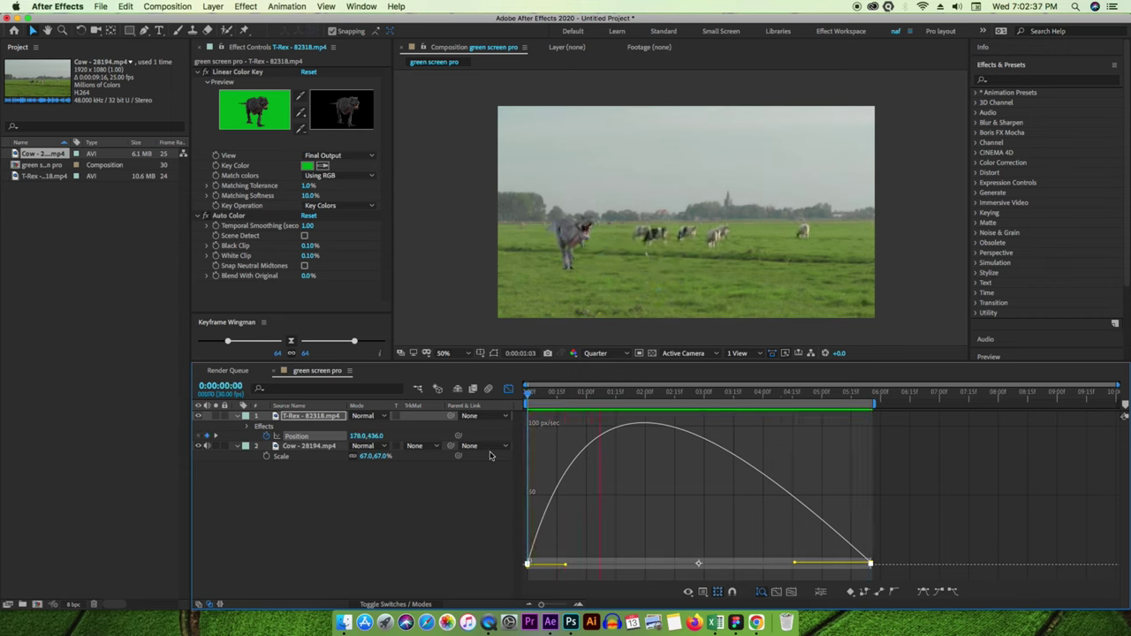
key("space")
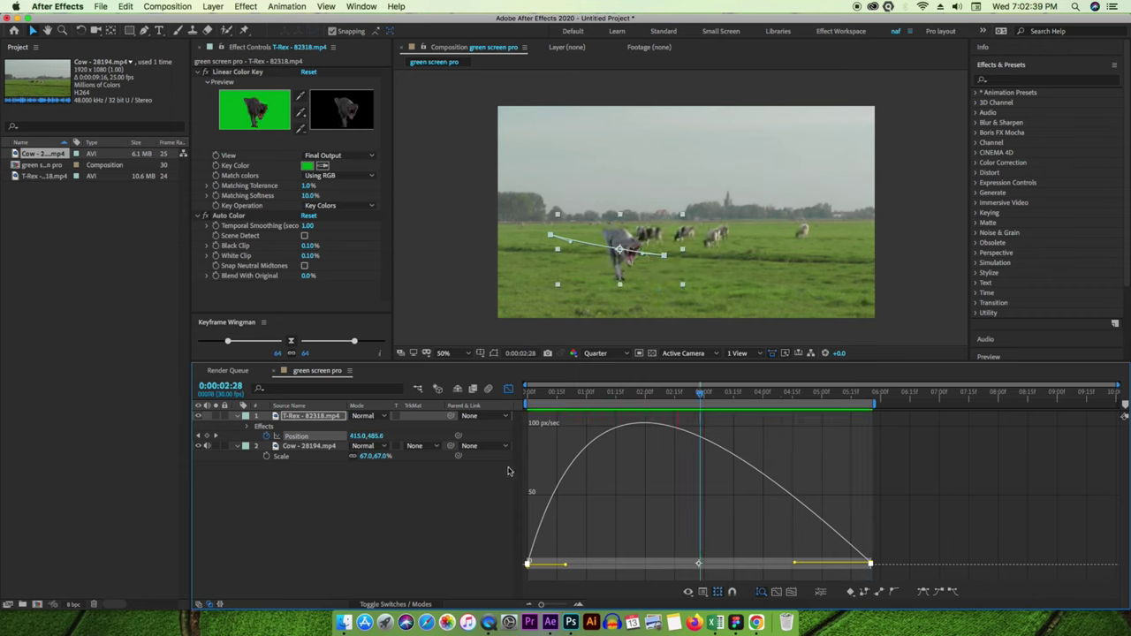
mouse_move(697, 397)
left_mouse_down()
mouse_move(769, 398)
mouse_move(548, 397)
left_mouse_up()
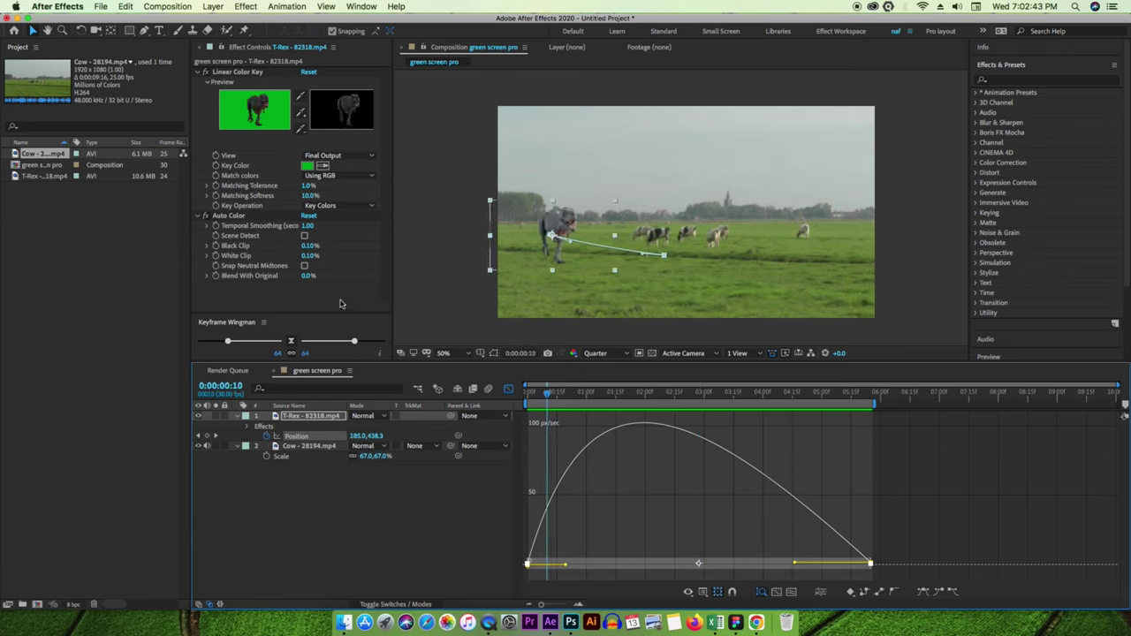
left_click(508, 389)
key("Home")
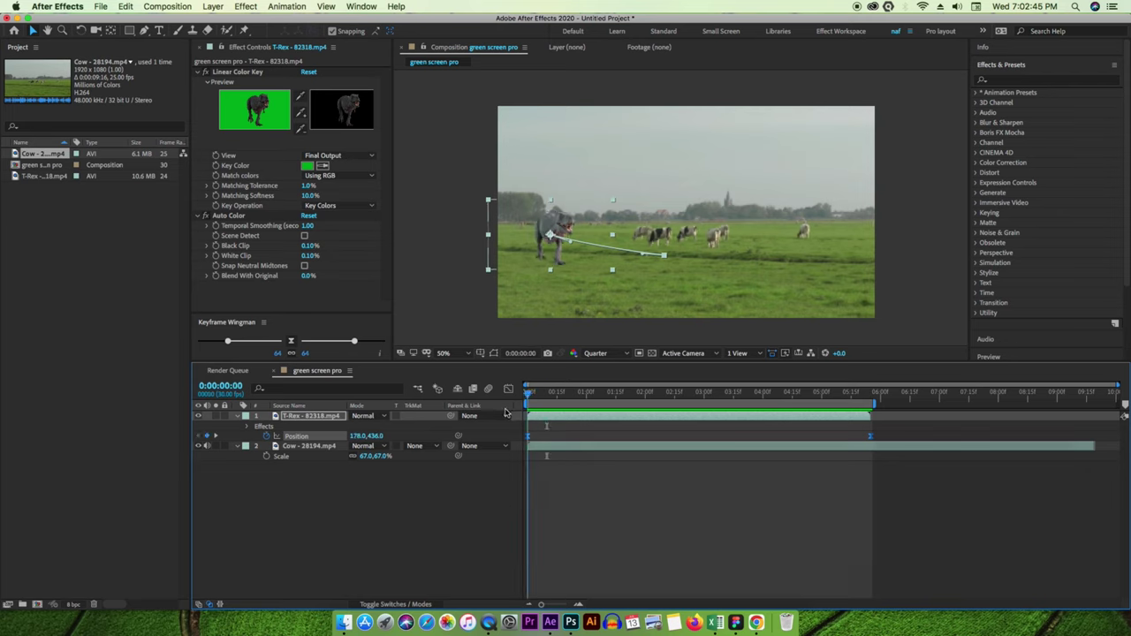
Draw an ellipse on the grass near the T-Rex with the Ellipse Tool.
left_click(237, 419)
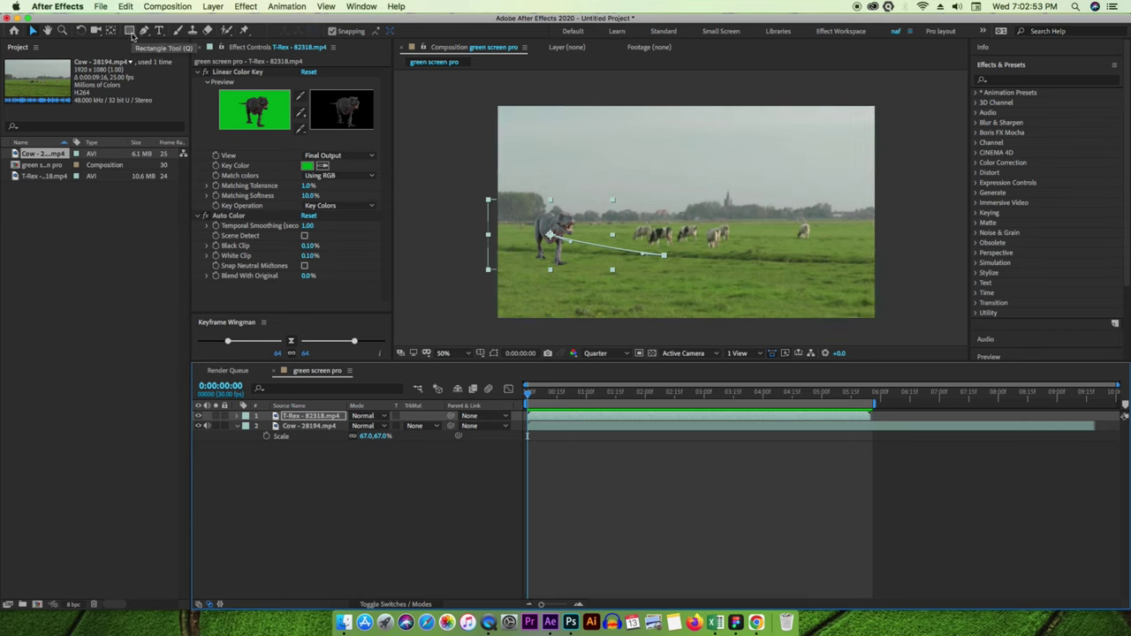
left_click_drag(131, 34, 181, 60)
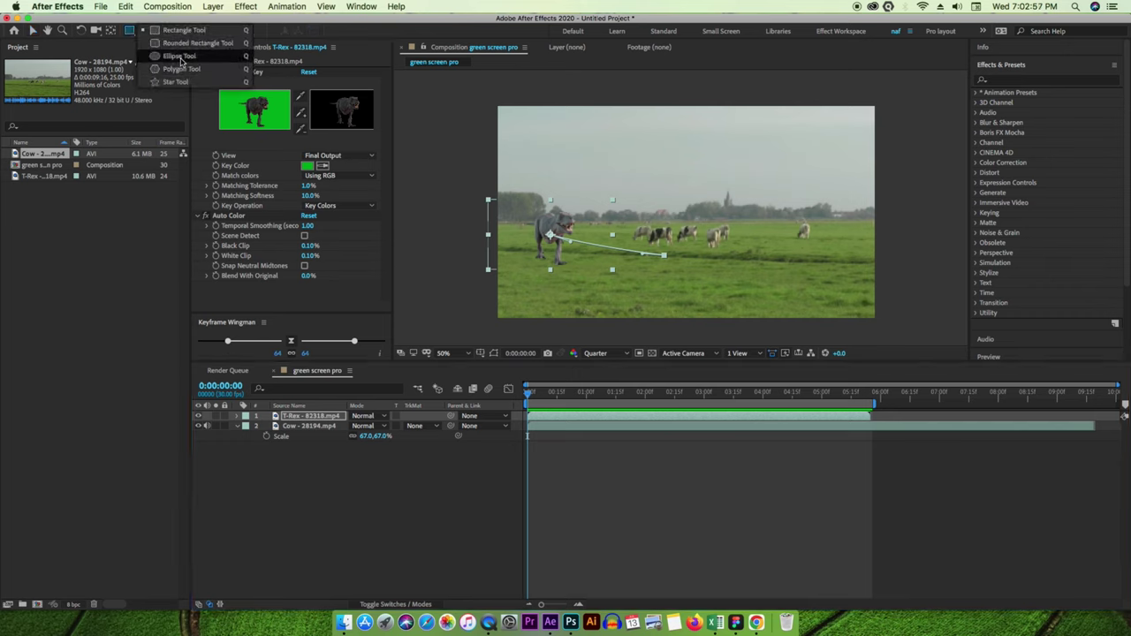
left_click(181, 59)
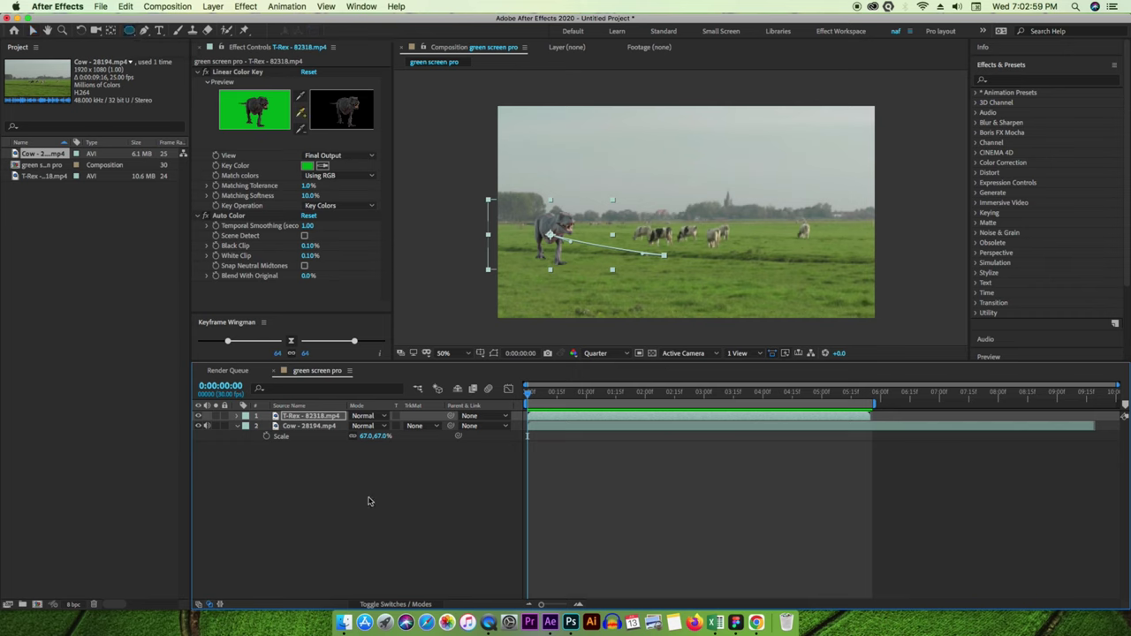
left_click(369, 501)
left_click_drag(533, 252, 624, 281)
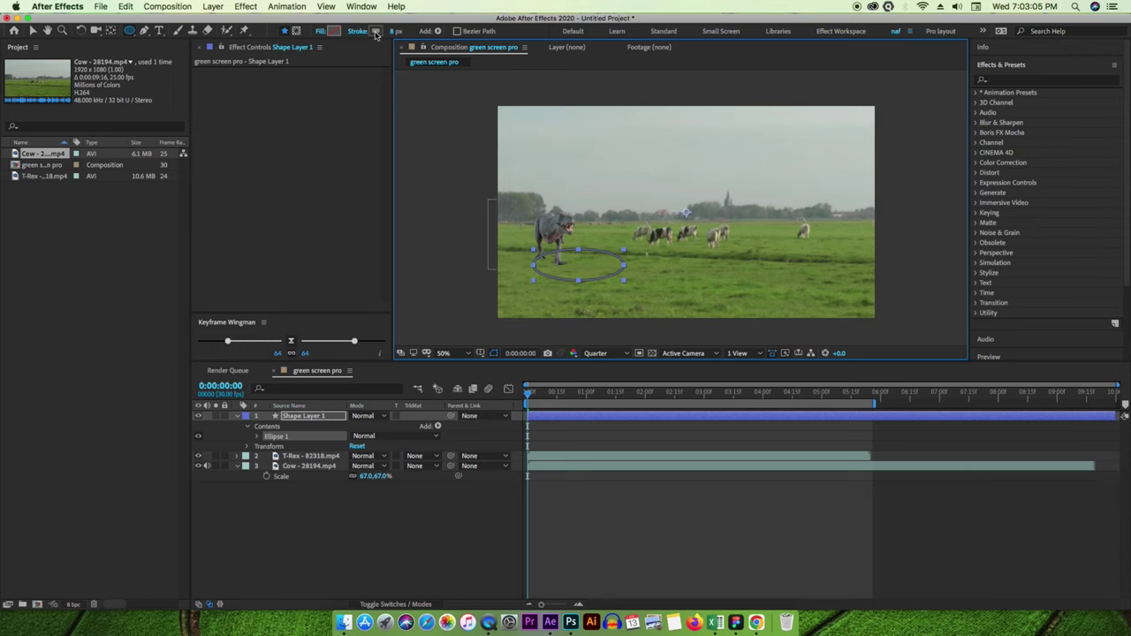
Set the ellipse's stroke to 0 px and its fill to dark grey #333333.
left_click_drag(395, 31, 309, 42)
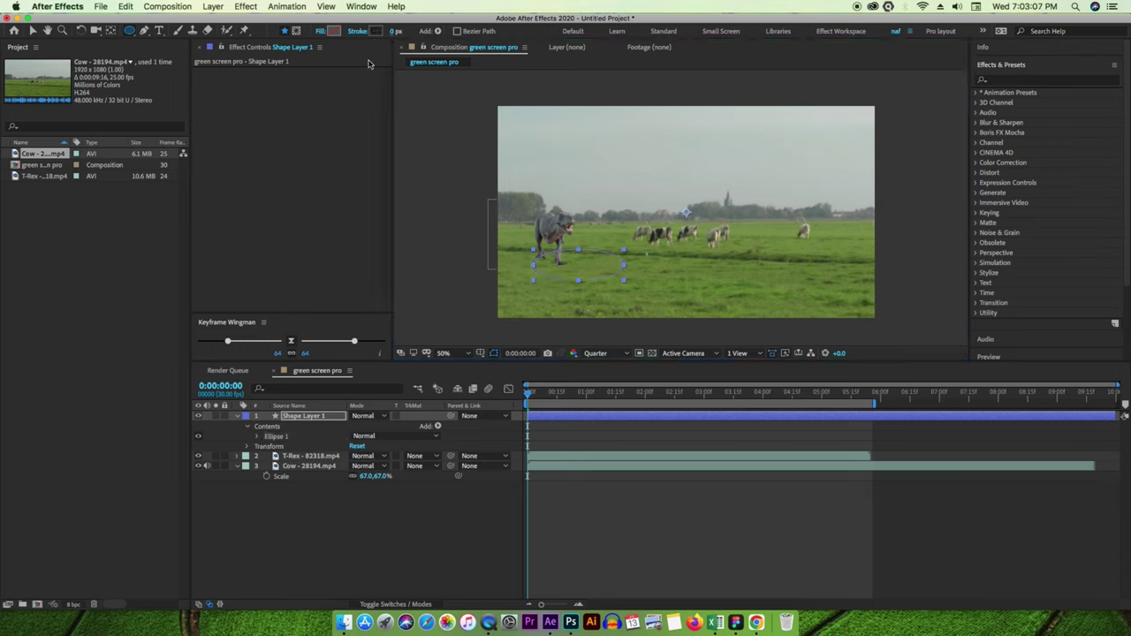
left_click(333, 31)
left_click_drag(241, 444, 214, 478)
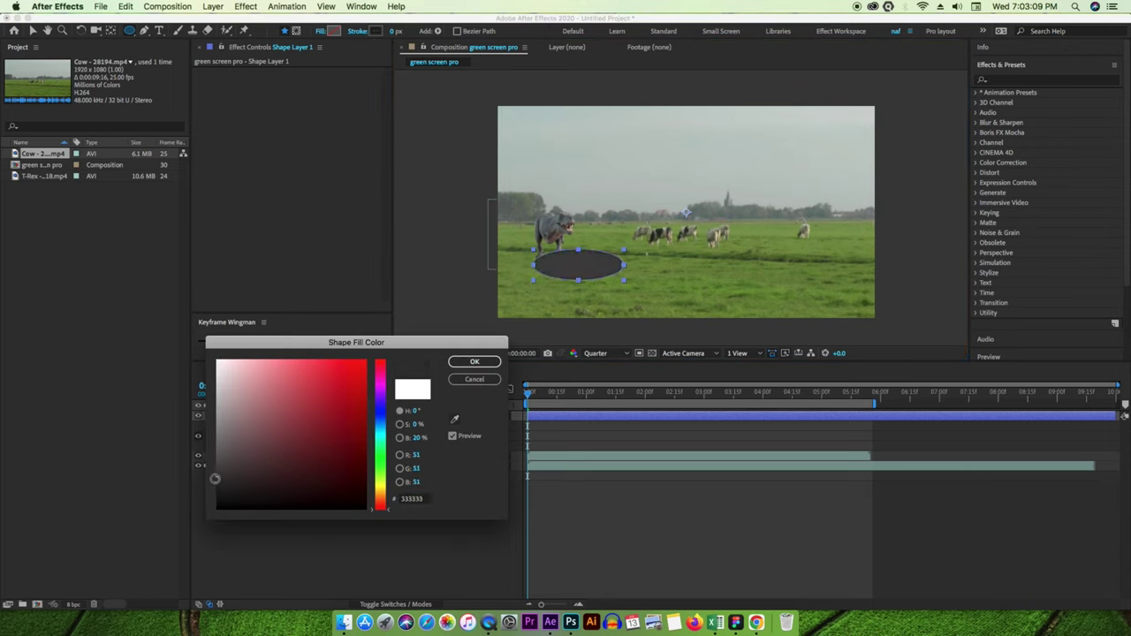
left_click(474, 361)
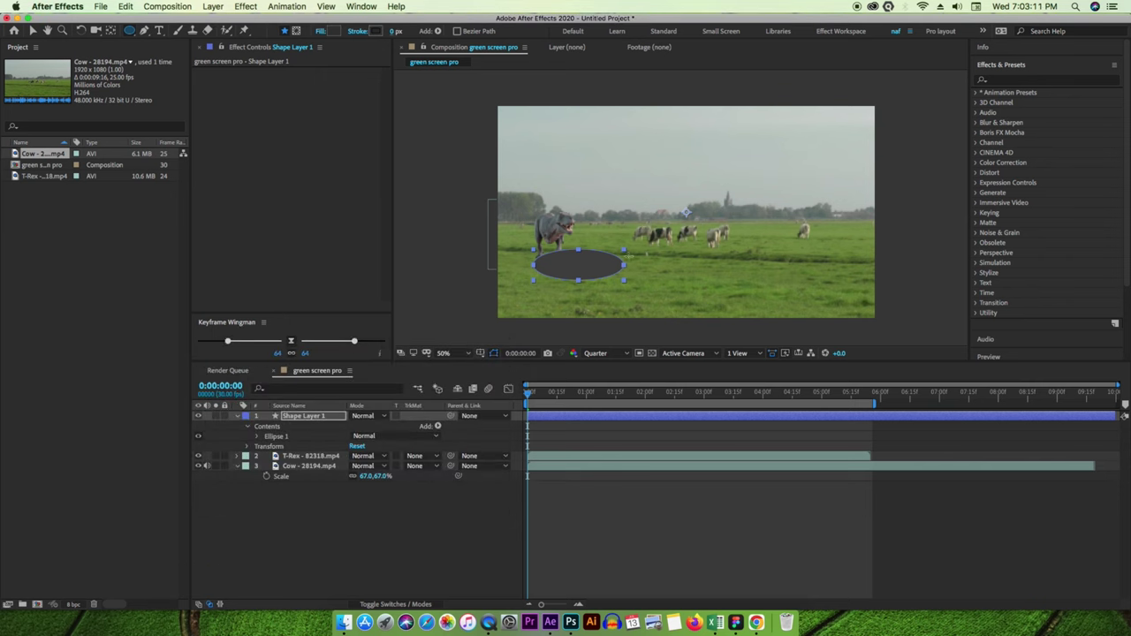
Tilt the ellipse to about 26° using its Rotation property.
key("r")
left_click_drag(364, 426, 380, 430)
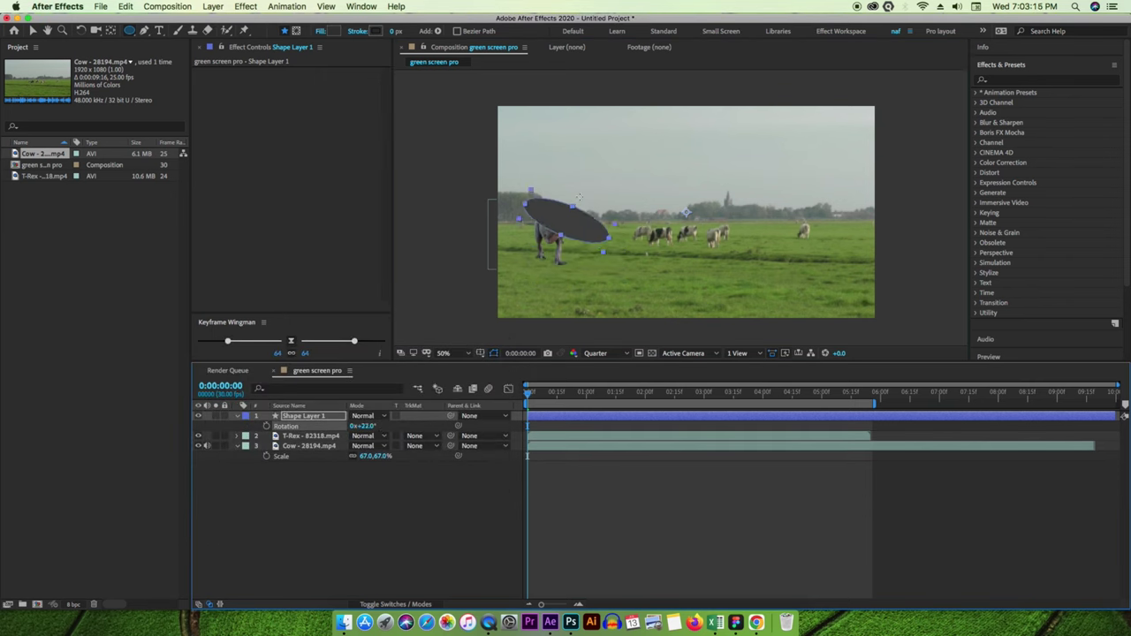
key("v")
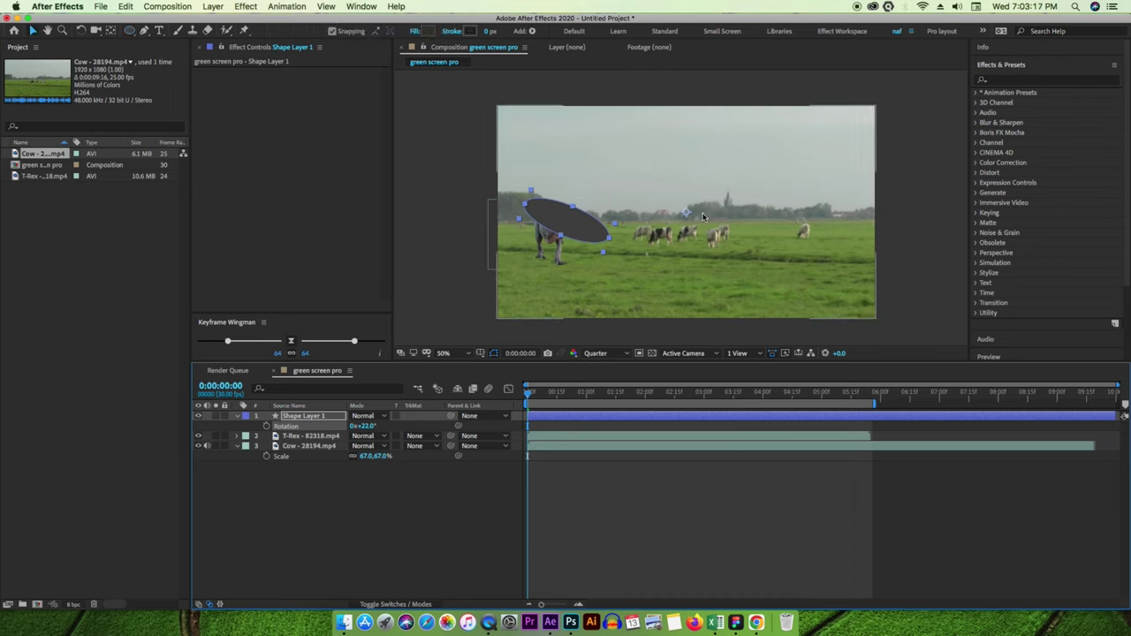
Move the ellipse's anchor point to its centre with the Pan Behind tool.
left_click(110, 30)
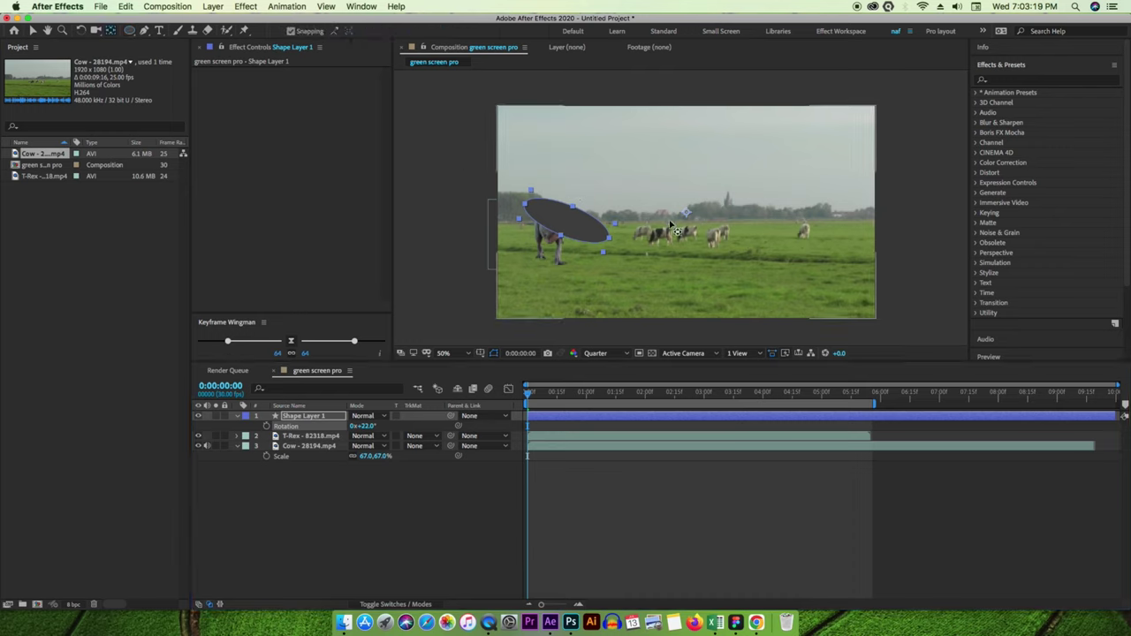
left_click_drag(591, 226, 567, 220)
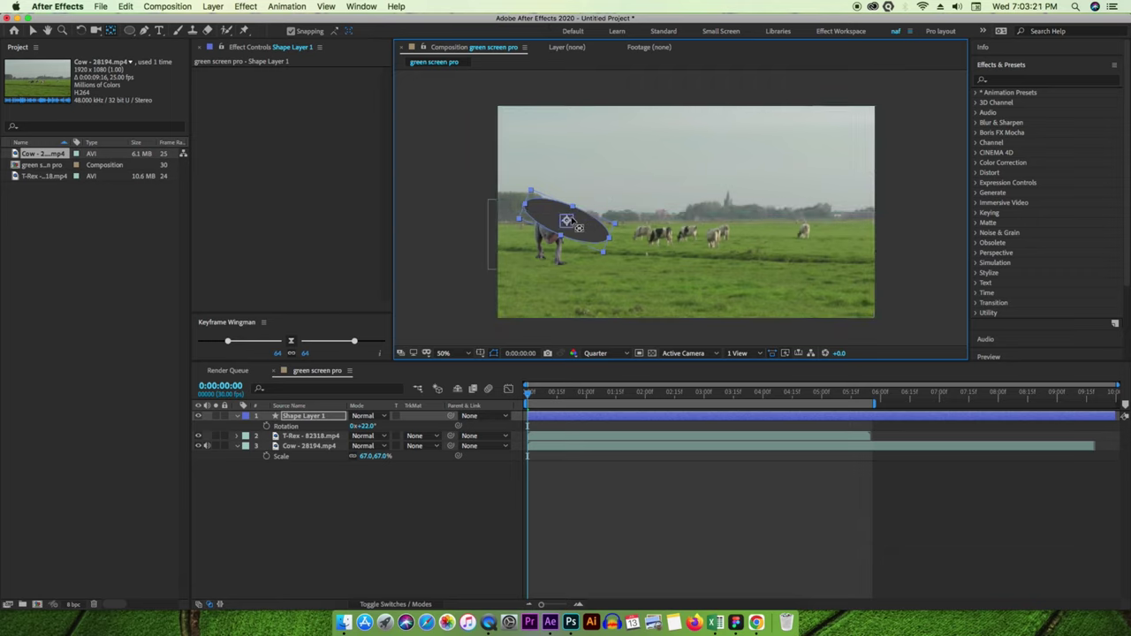
key("v")
Set the rotation to about 22° and place the ellipse under the T-Rex's feet.
left_click_drag(581, 233, 569, 251)
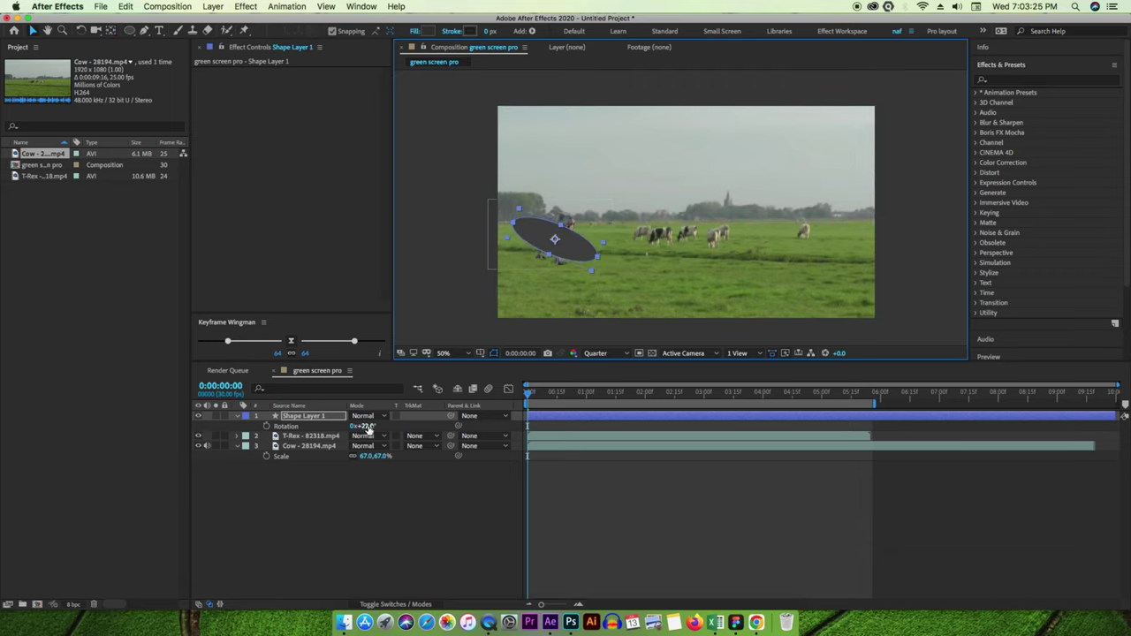
left_click_drag(369, 428, 373, 428)
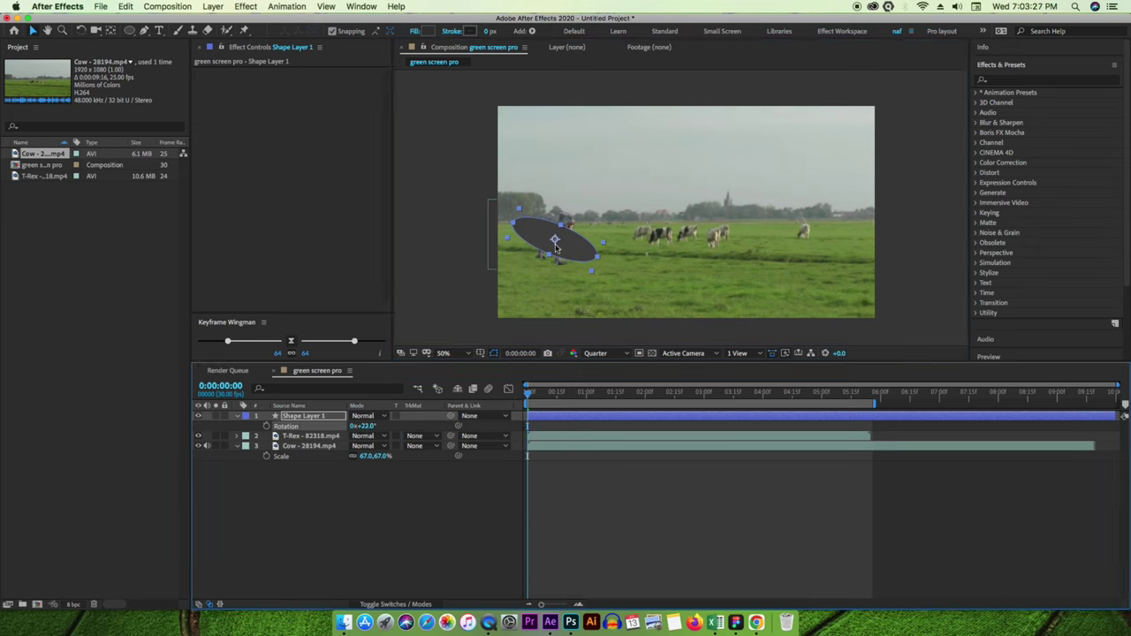
left_click_drag(556, 248, 551, 277)
left_click(1036, 80)
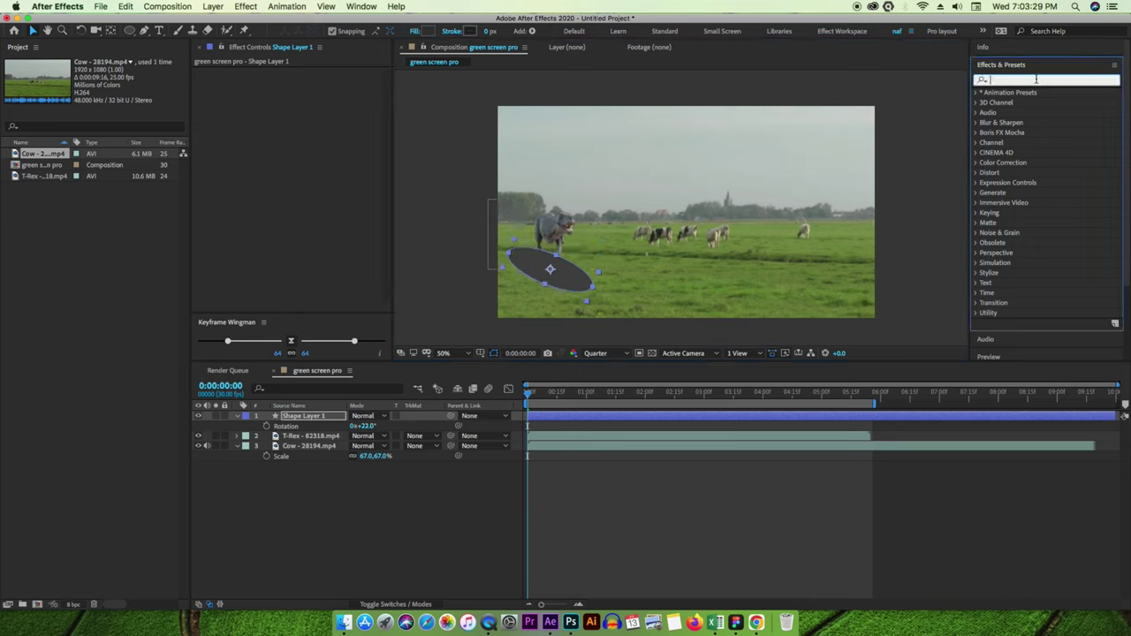
Find Gaussian Blur by searching 'blur' and apply it to the ellipse shape layer.
type("blur")
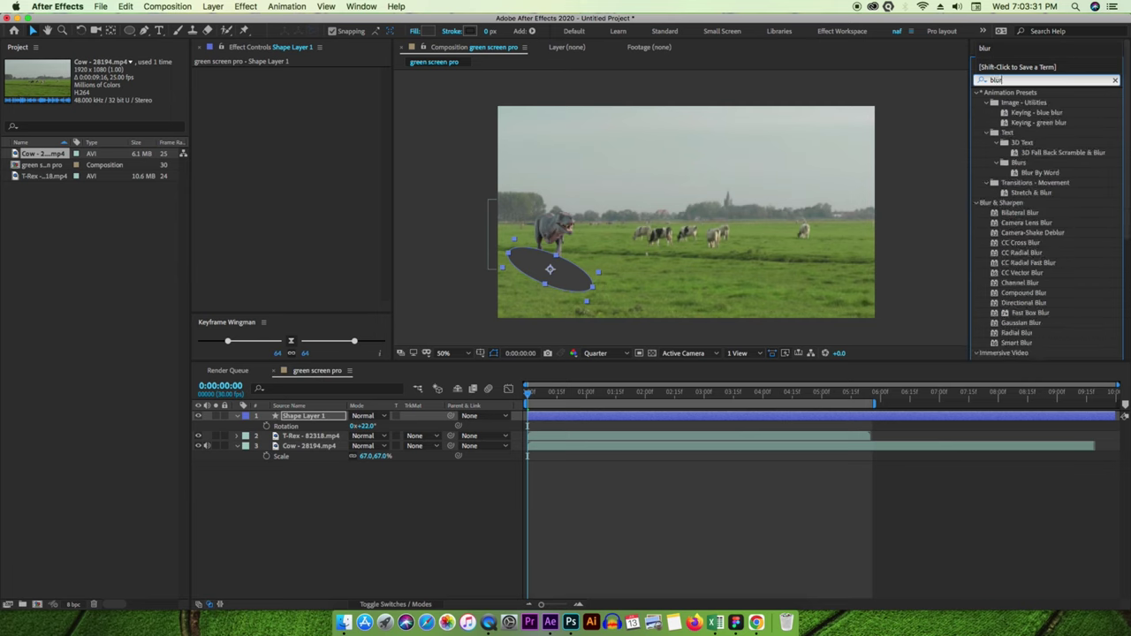
left_click(243, 6)
left_click(1034, 88)
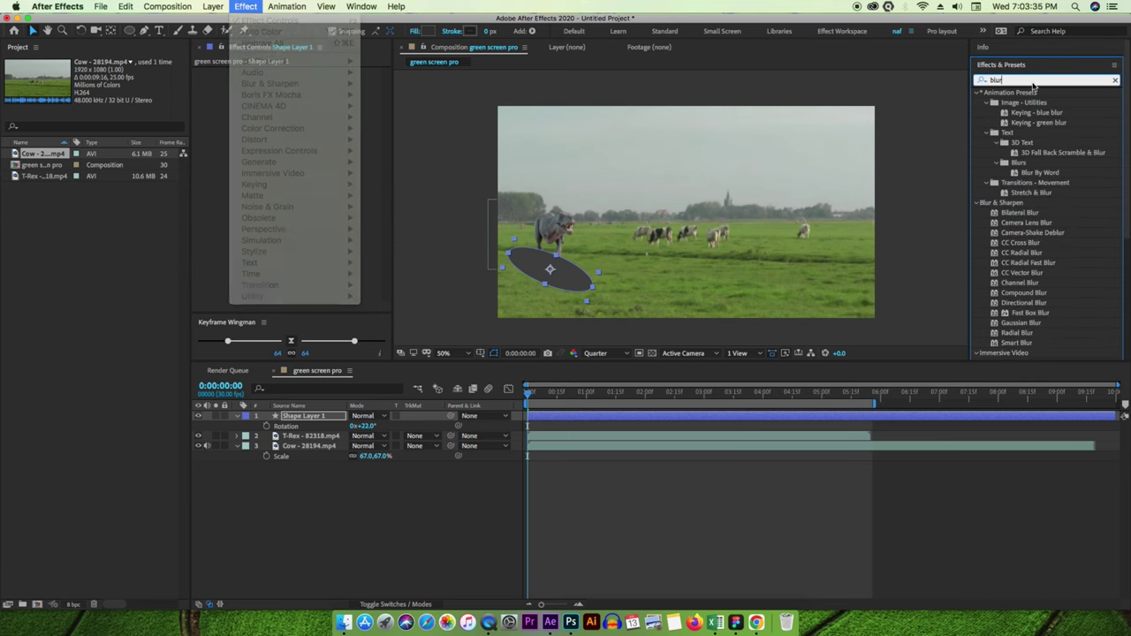
scroll(1041, 286, "down", 3)
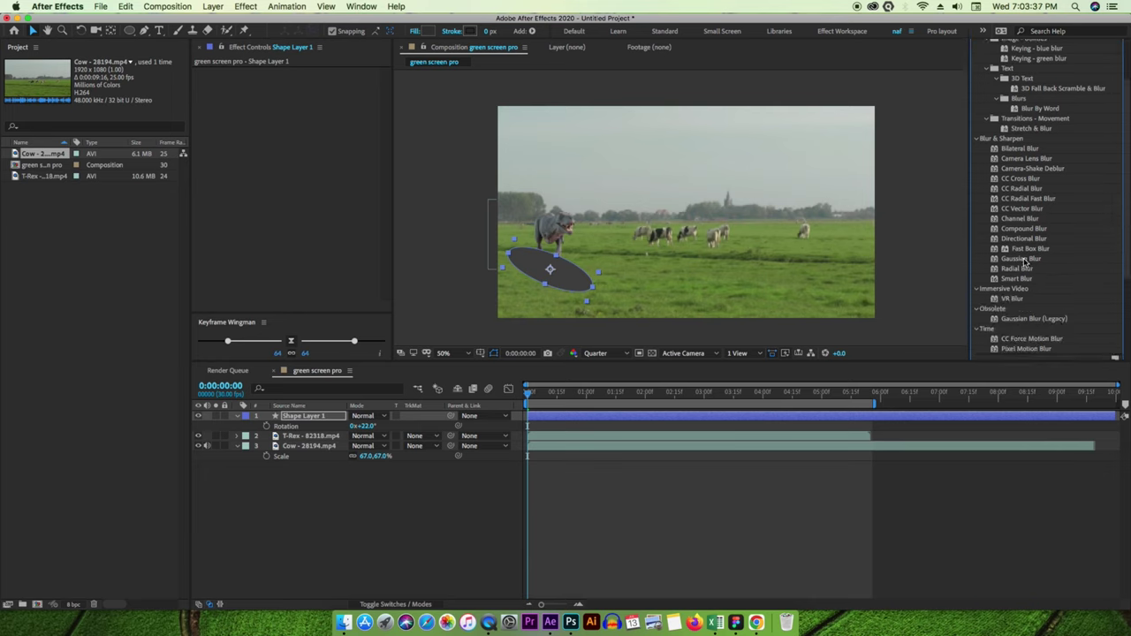
left_click(1029, 259)
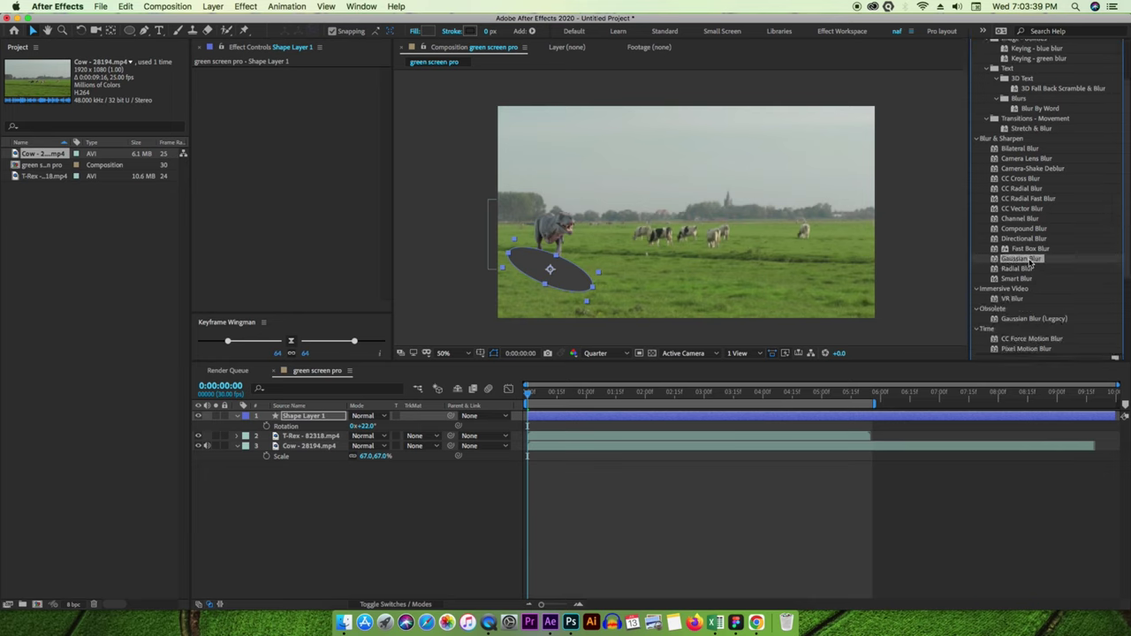
left_click_drag(1028, 262, 312, 418)
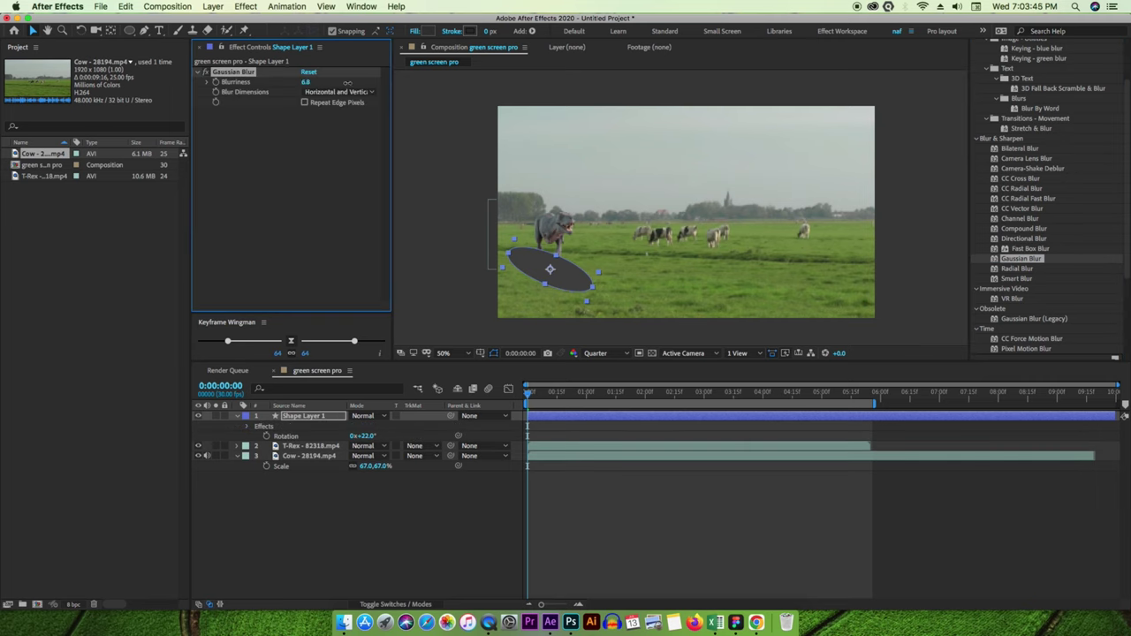
Set Blurriness to 90 and nudge the blurred ellipse slightly right and down.
left_click(307, 82)
type("90")
key("Return")
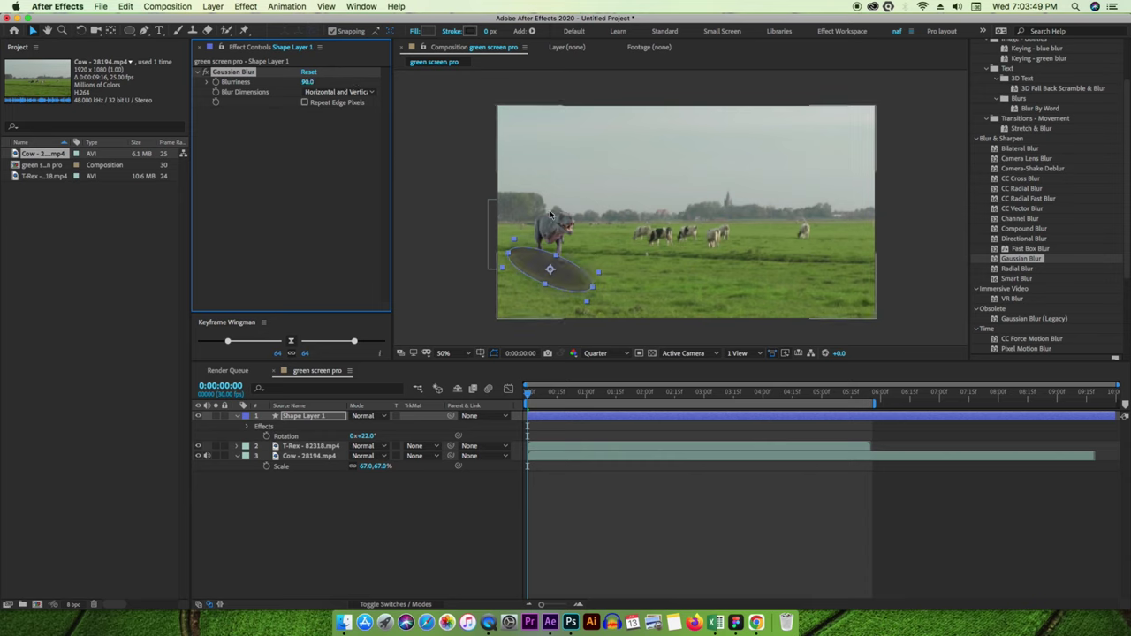
left_click_drag(568, 282, 574, 283)
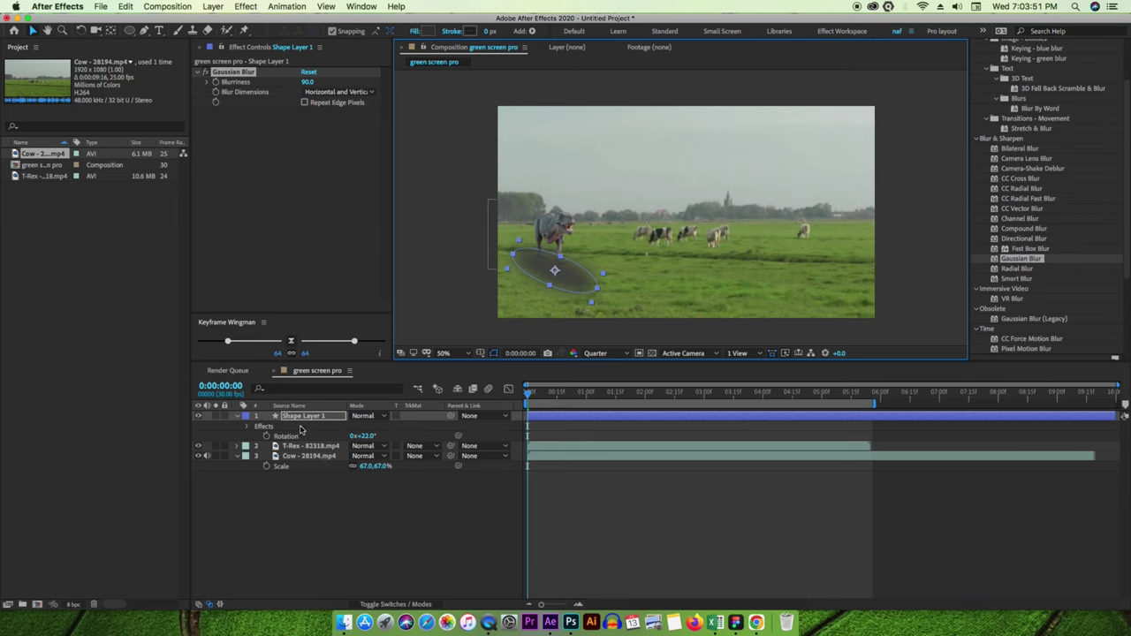
left_click_drag(300, 416, 298, 453)
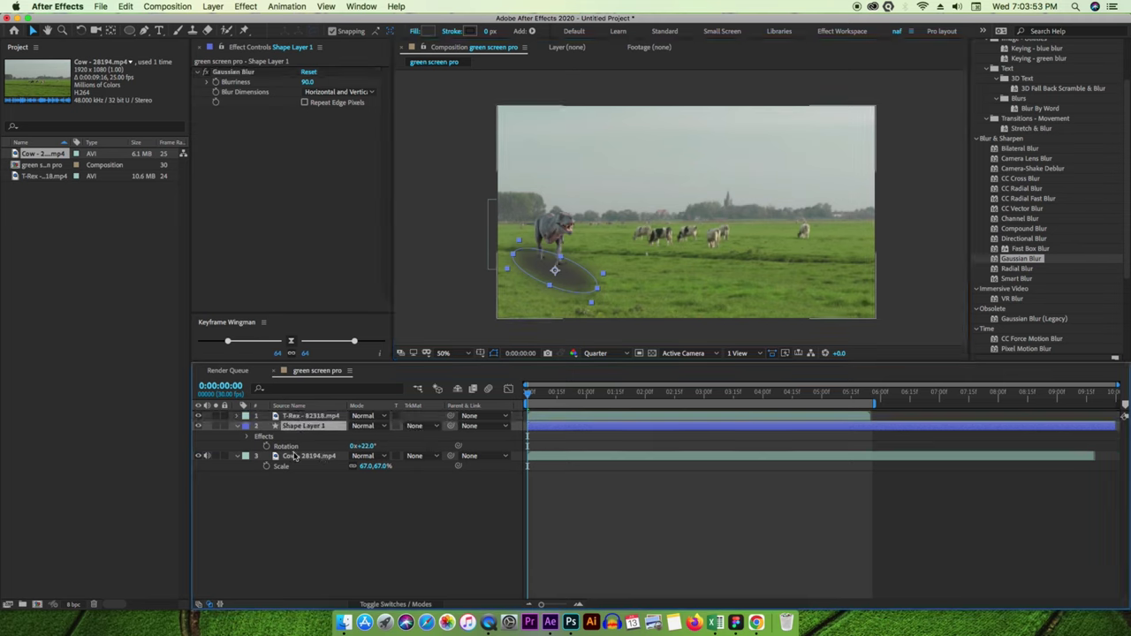
mouse_move(545, 400)
left_mouse_down()
mouse_move(800, 401)
mouse_move(539, 431)
left_mouse_up()
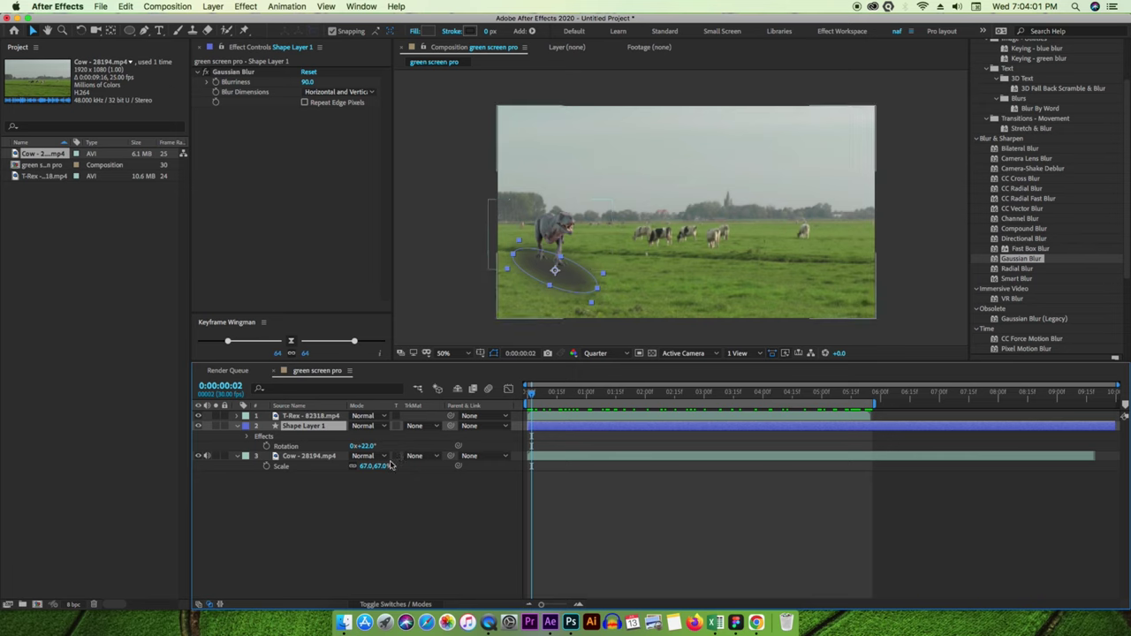
left_click(311, 418)
left_click(309, 426)
left_click(307, 419)
left_click(305, 427)
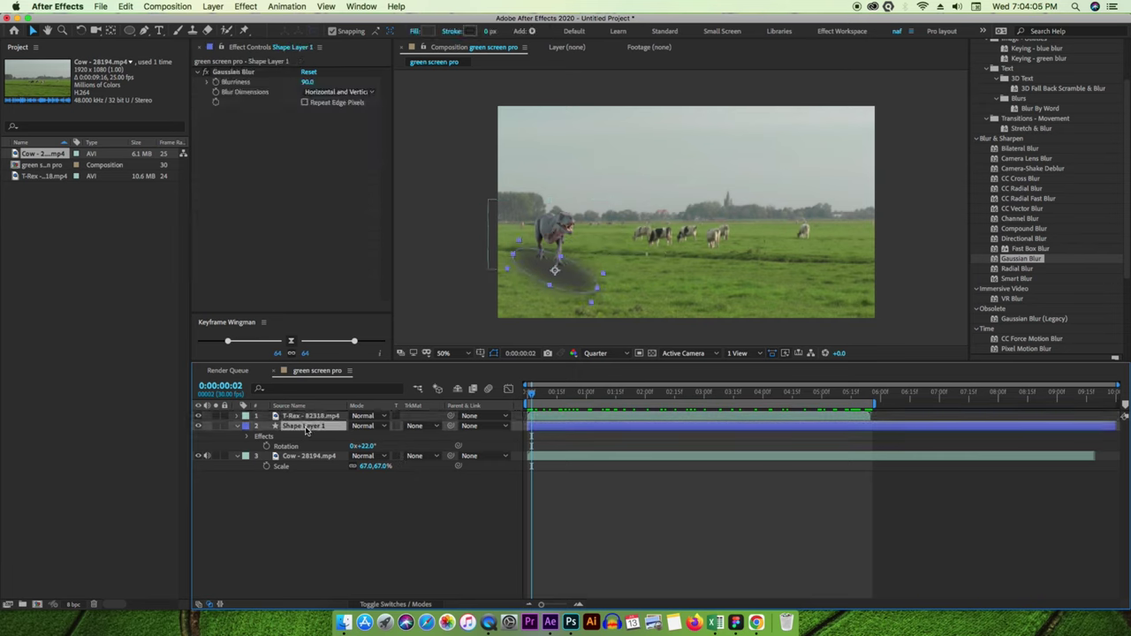
key("End")
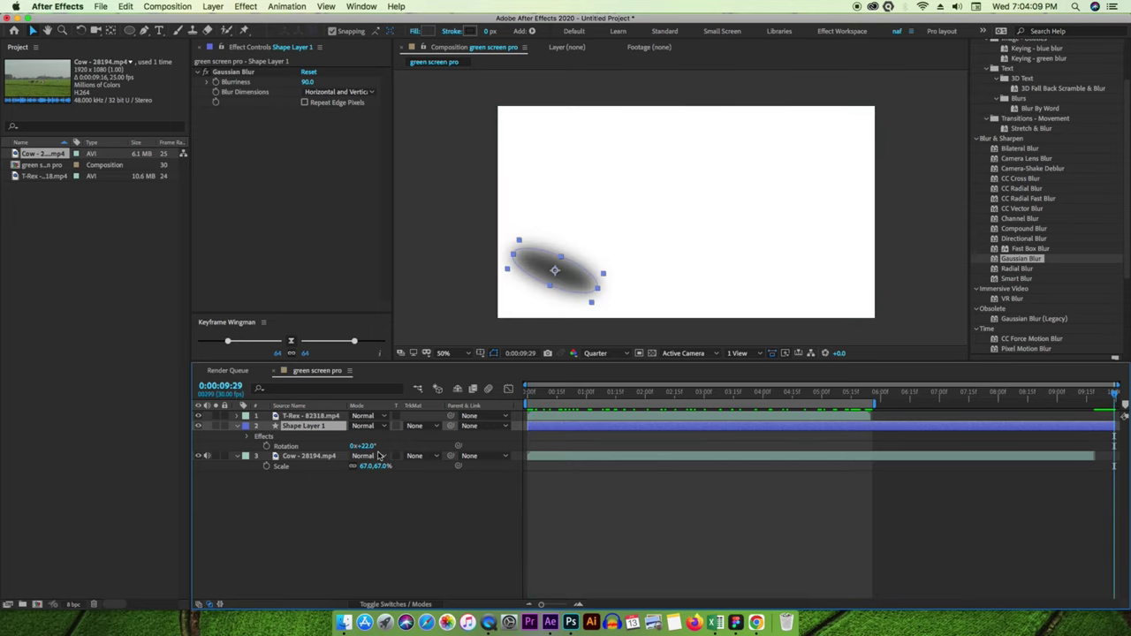
key("Home")
key("super+bracketright")
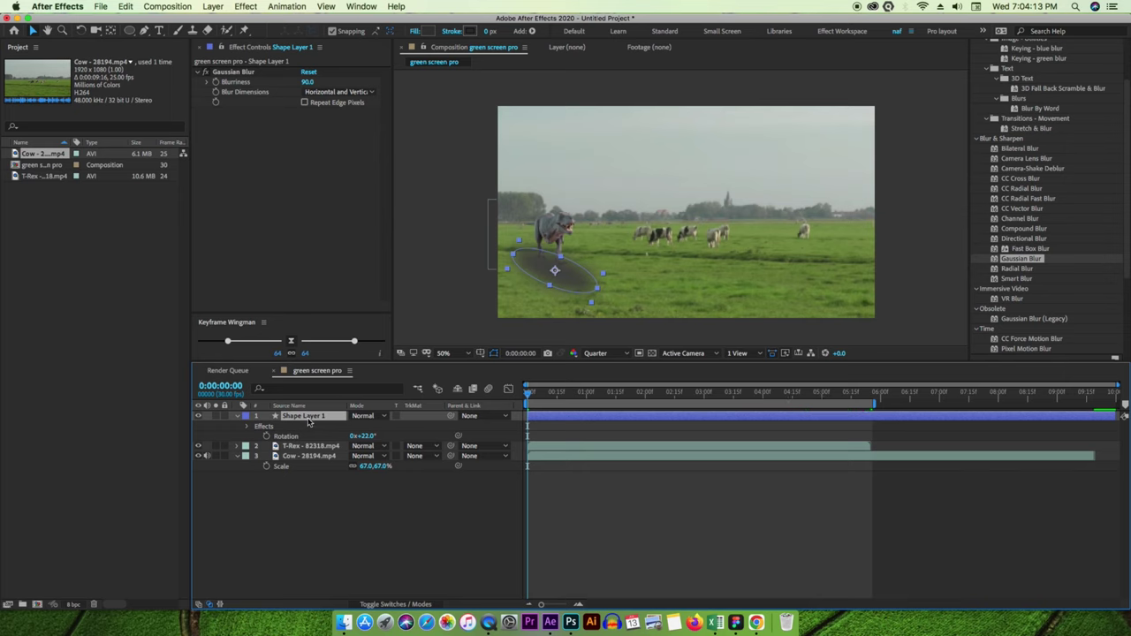
Set the shadow's opacity to 74% and rotation to 30°, shifting it slightly up-left.
key("t")
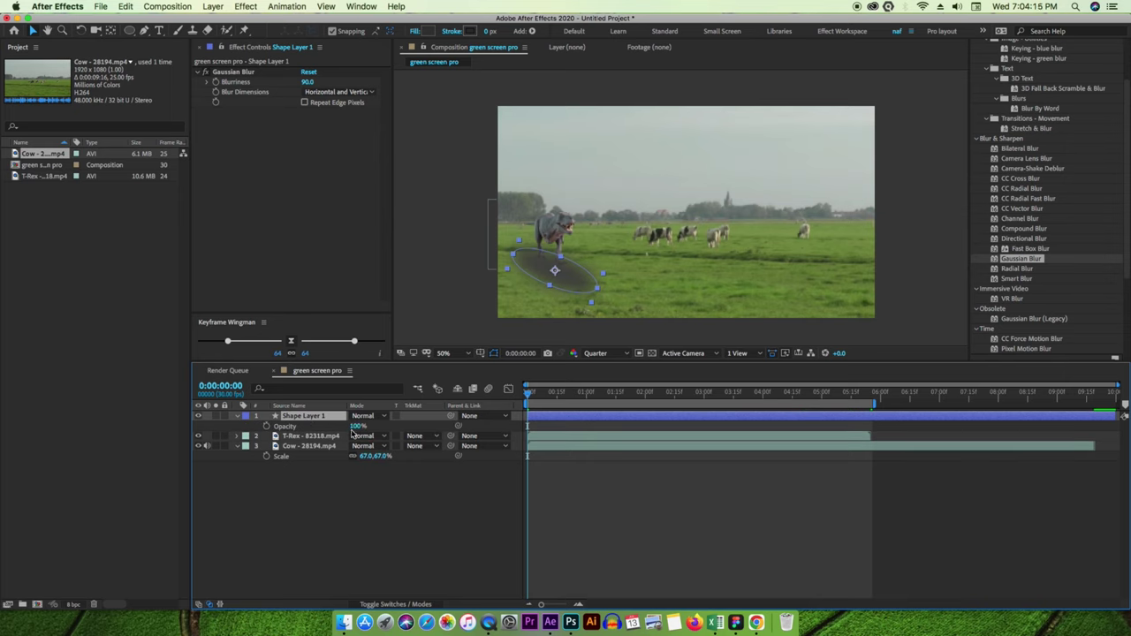
left_click_drag(356, 426, 352, 426)
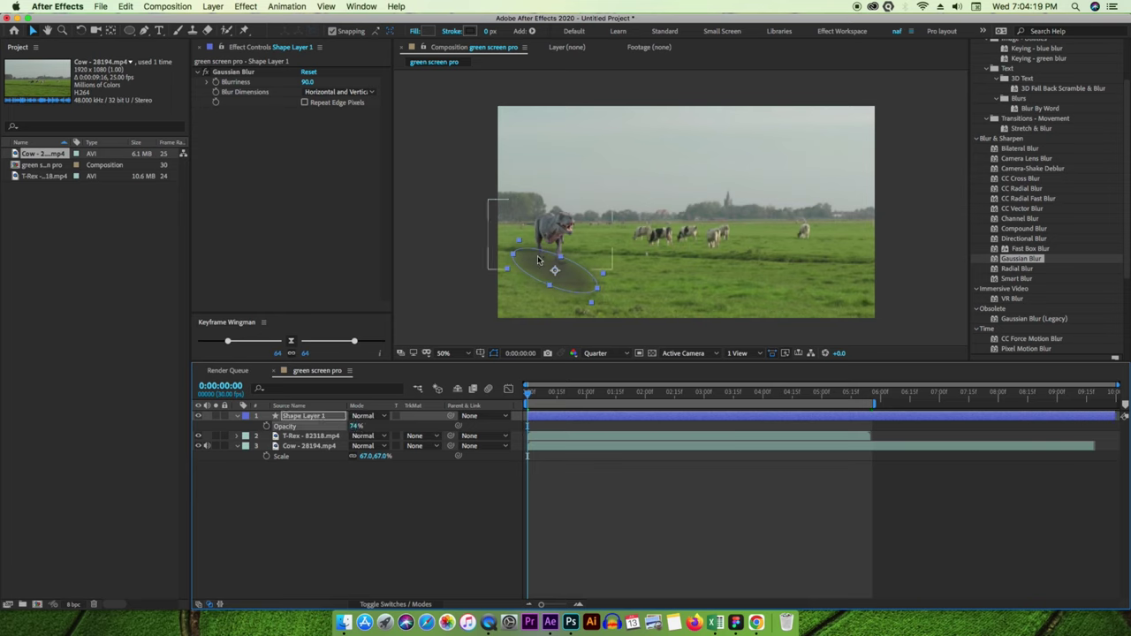
key("r")
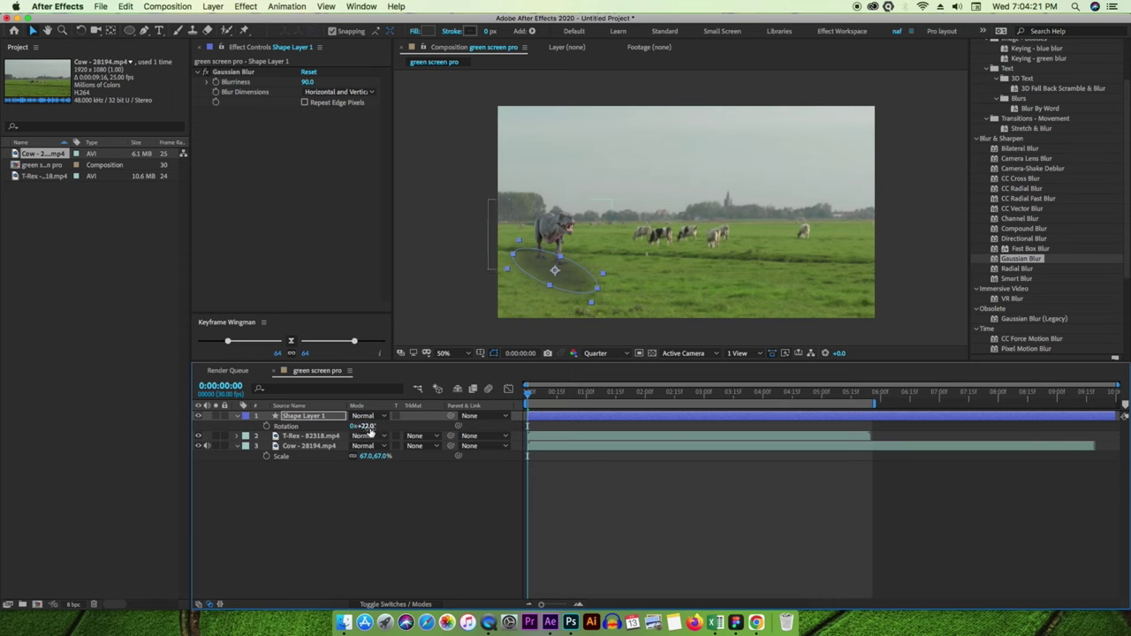
left_click_drag(364, 426, 372, 426)
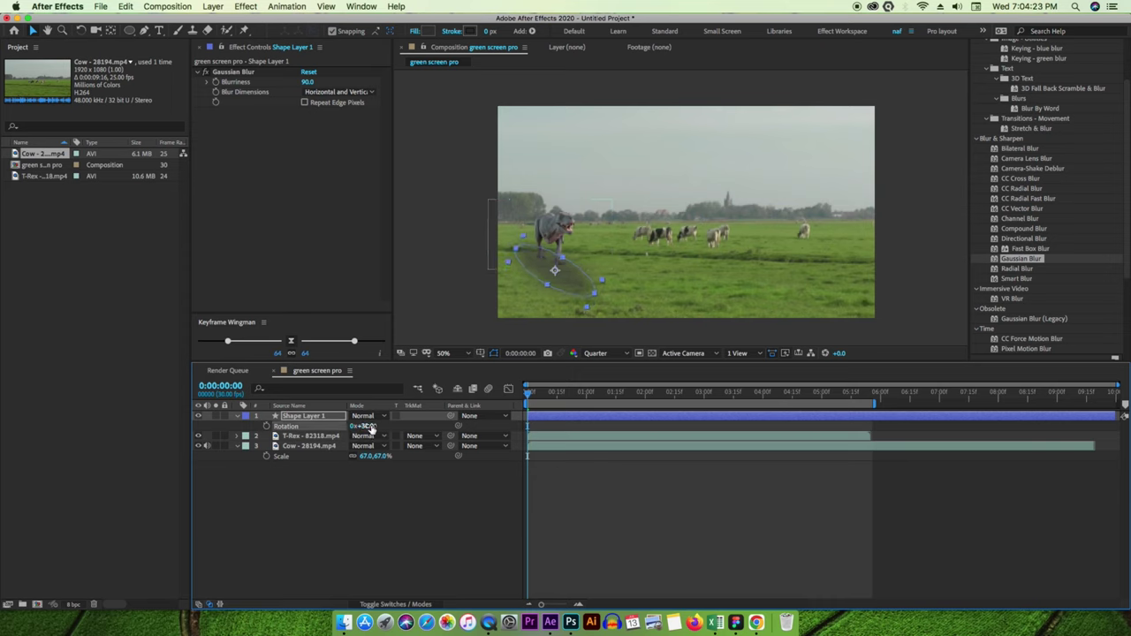
left_click(568, 284)
left_click_drag(568, 284, 564, 278)
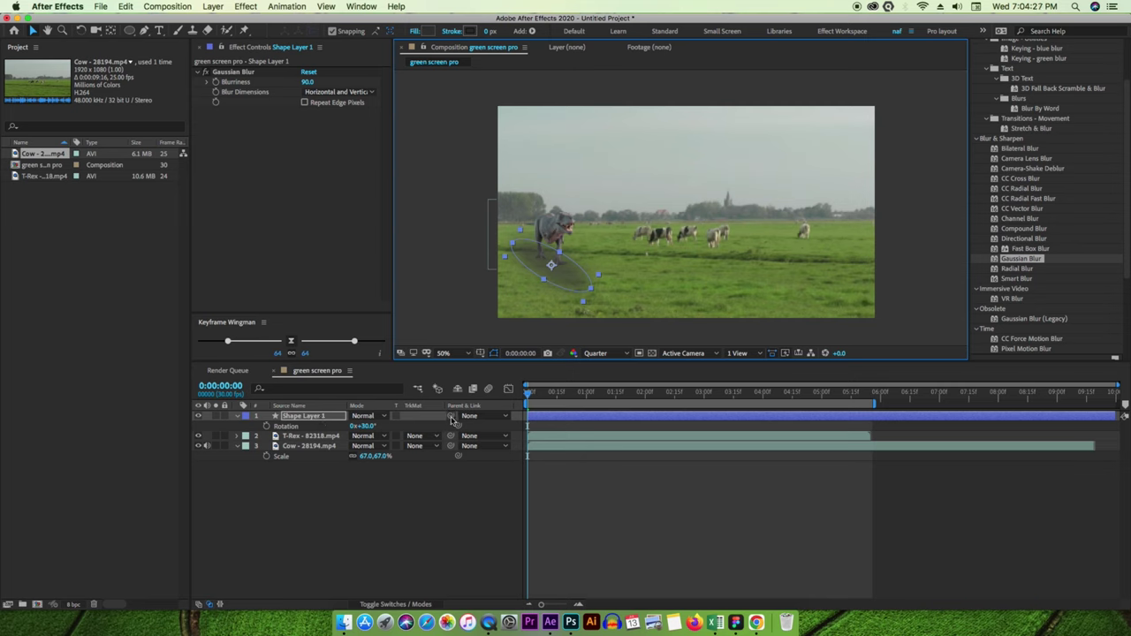
Parent the shadow layer to the T-Rex layer and preview the walk.
left_click_drag(451, 416, 339, 440)
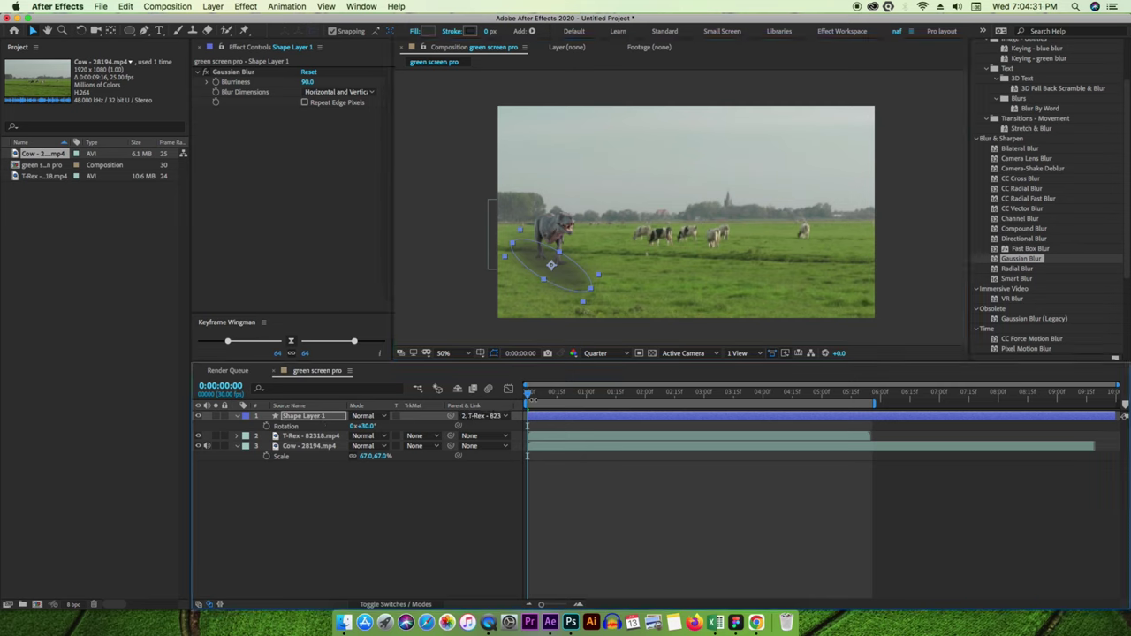
left_click_drag(451, 415, 366, 435)
key("space")
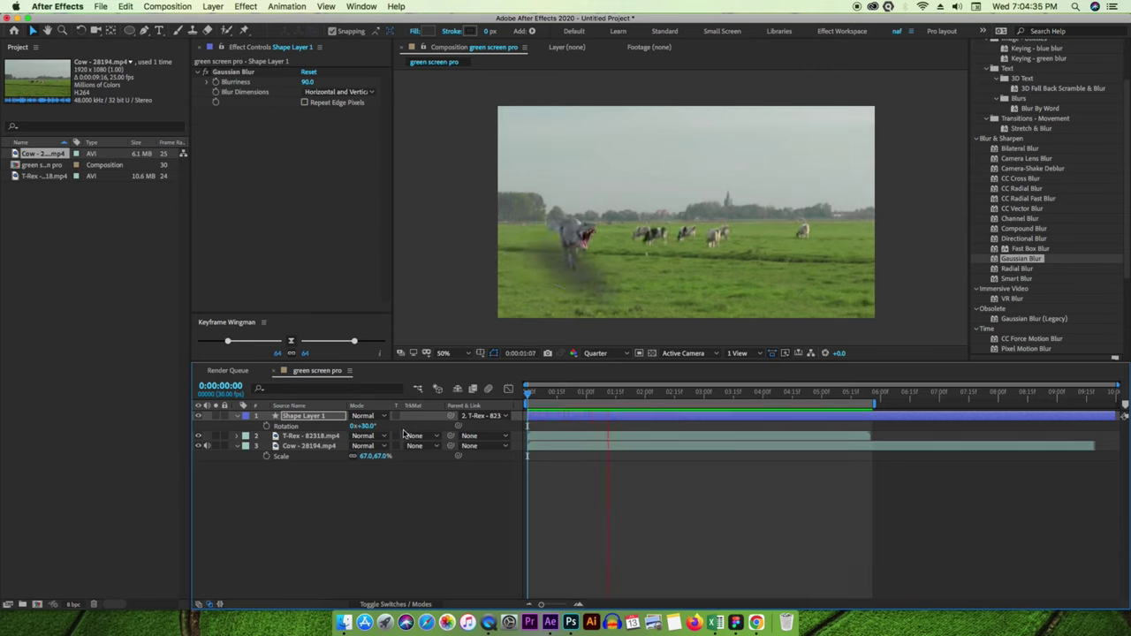
key("space")
Move Shape Layer 1 below the T-Rex layer in the stack and preview the result.
left_click(319, 416)
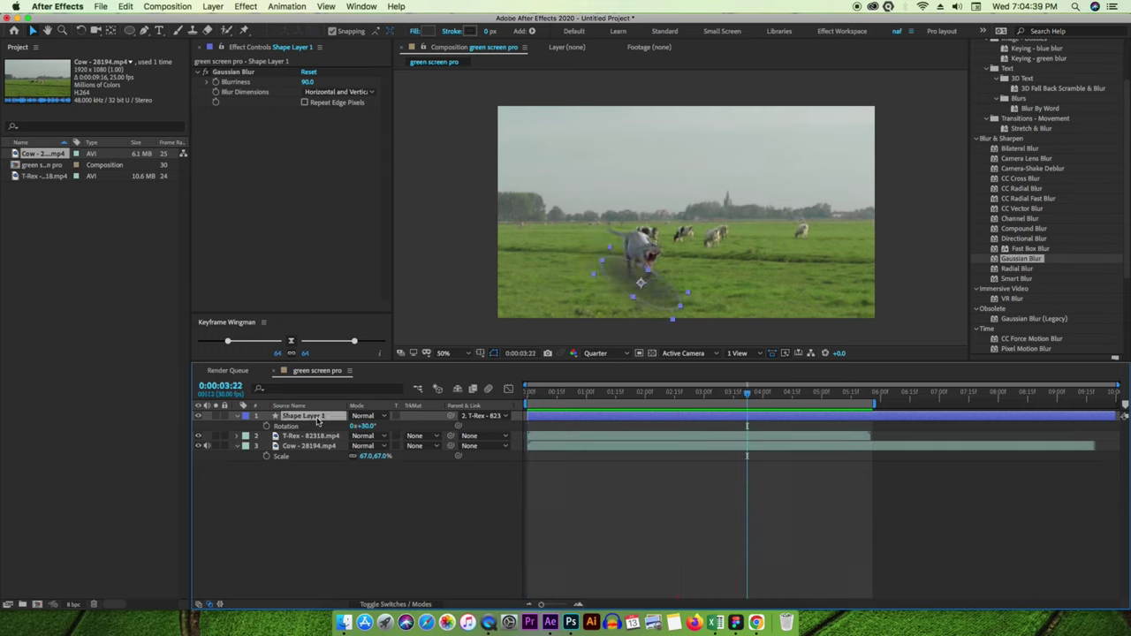
key("Home")
left_click_drag(314, 416, 304, 440)
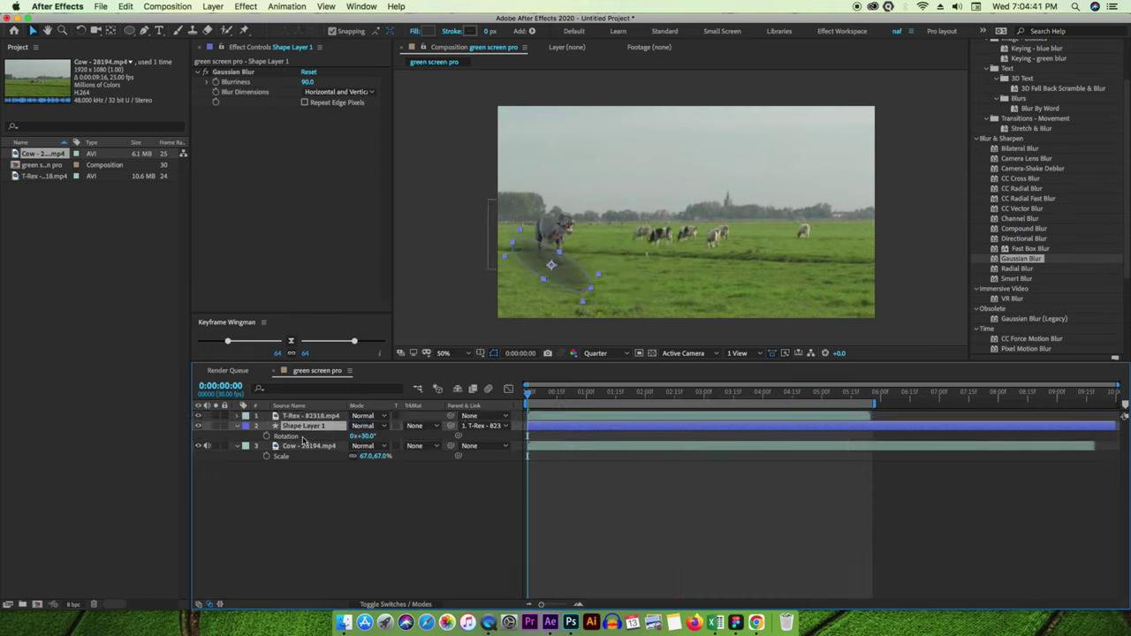
key("space")
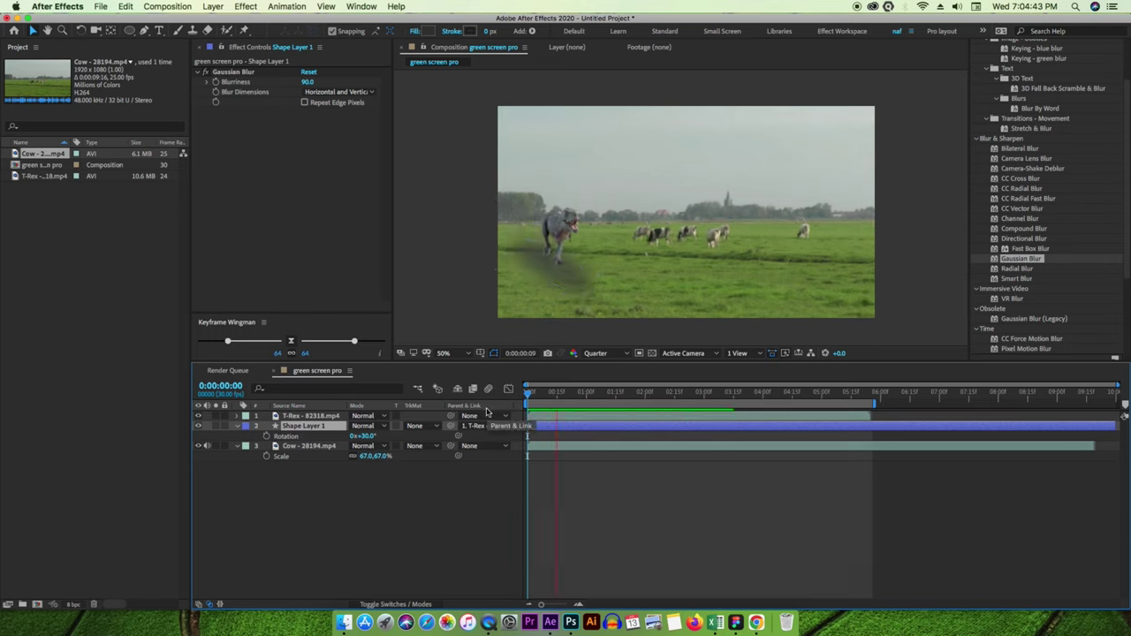
key("space")
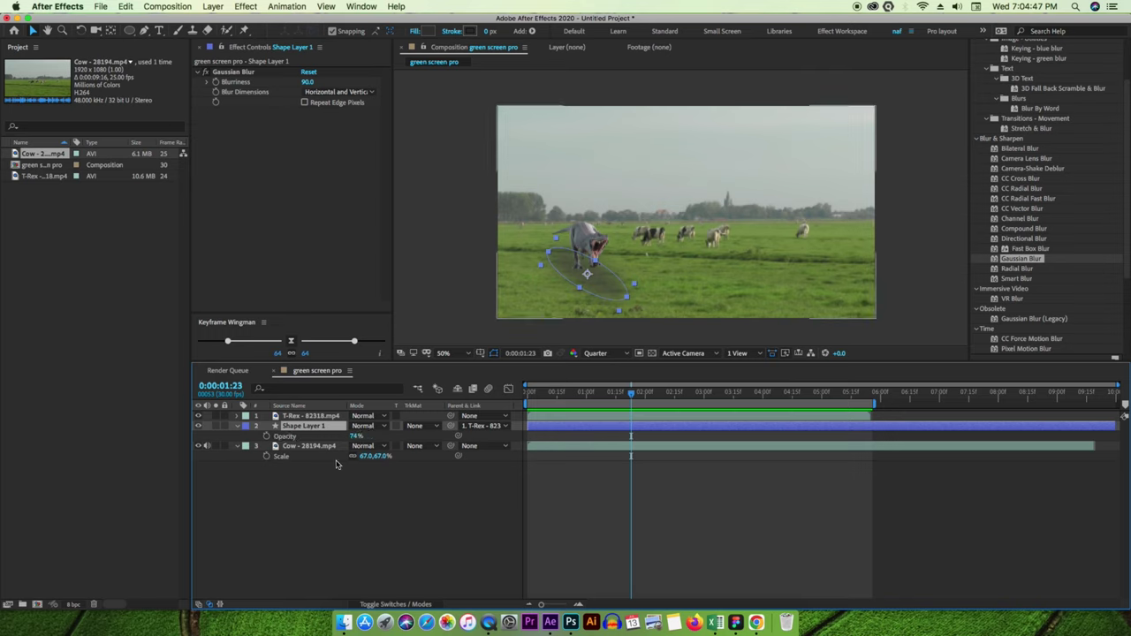
left_click(237, 427)
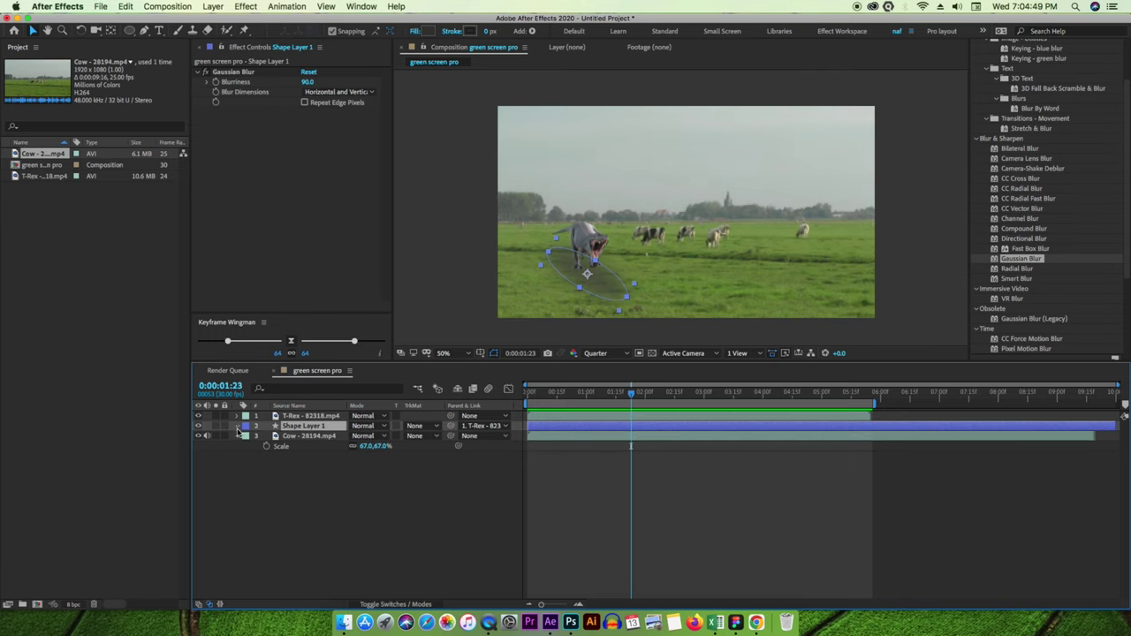
Reduce Shape Layer 1's Transform opacity to 51% and preview from the first frame.
left_click(237, 427)
left_click(249, 448)
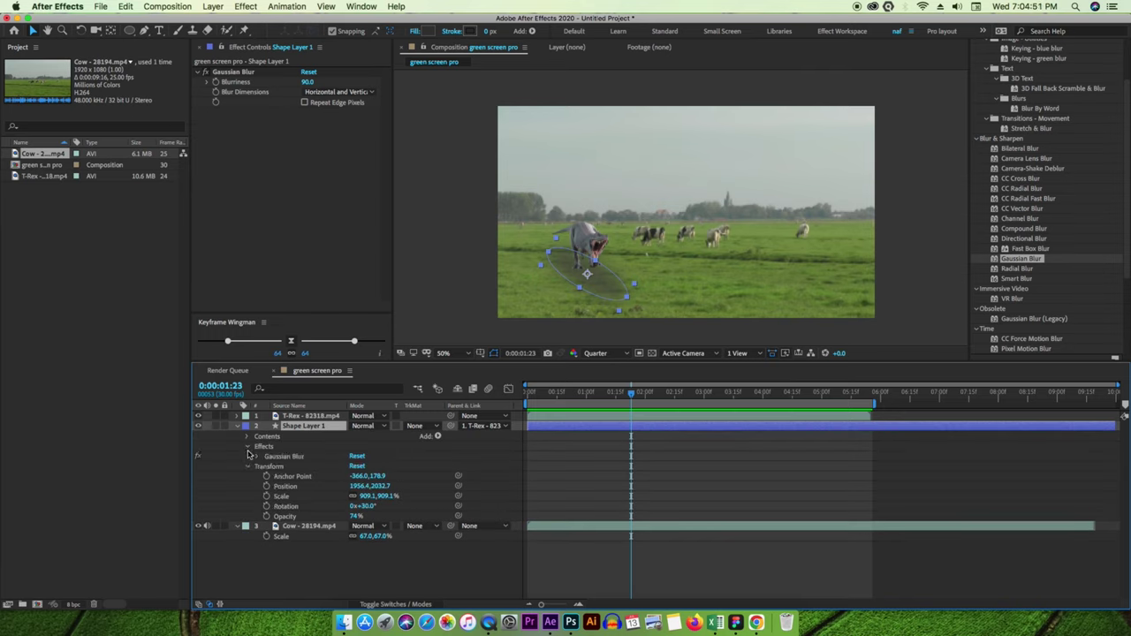
left_click(249, 447)
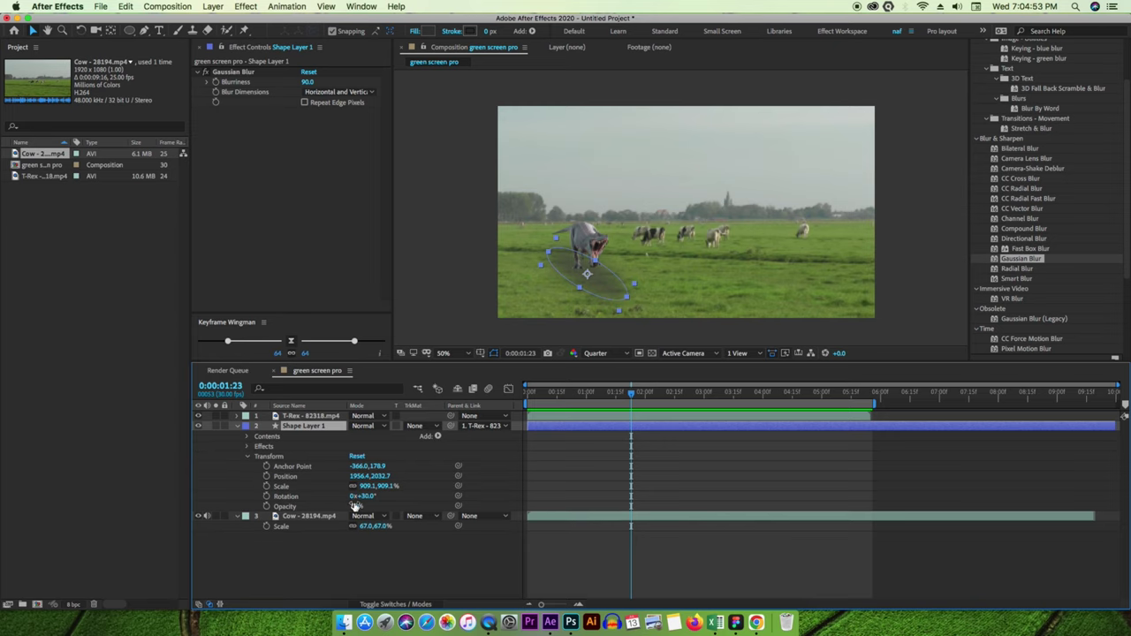
left_click_drag(354, 506, 343, 506)
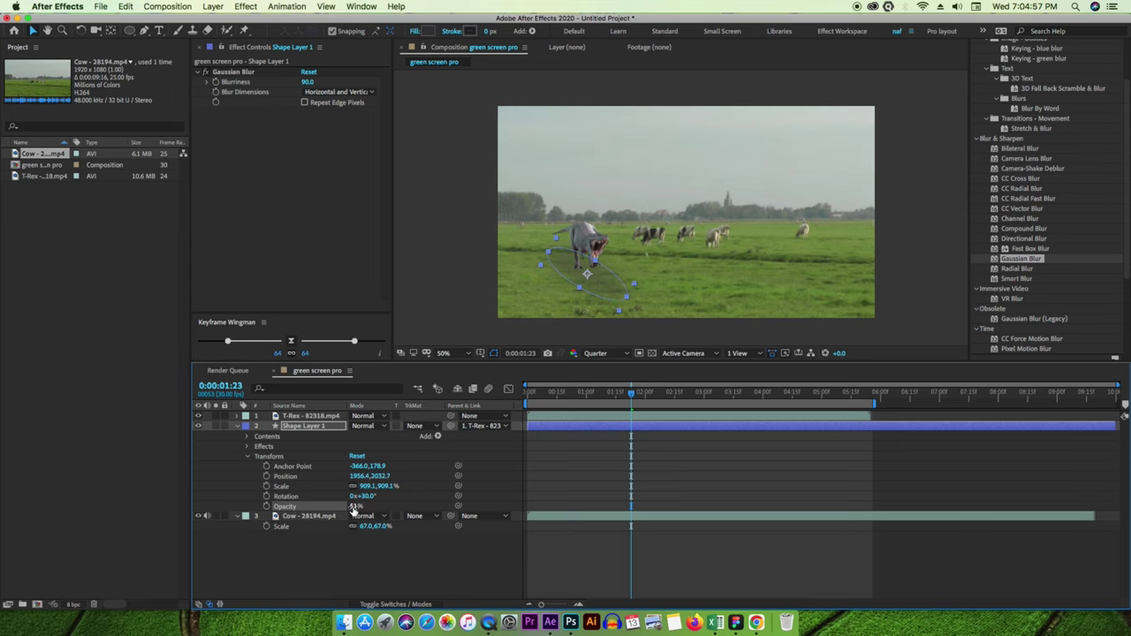
key("Home")
key("space")
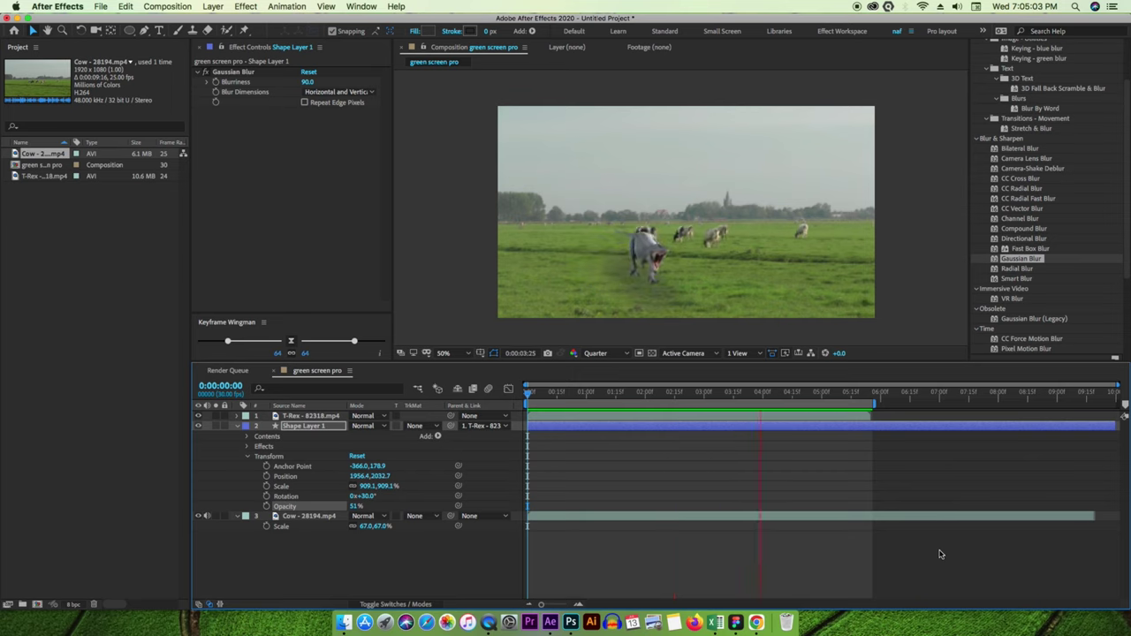
key("space")
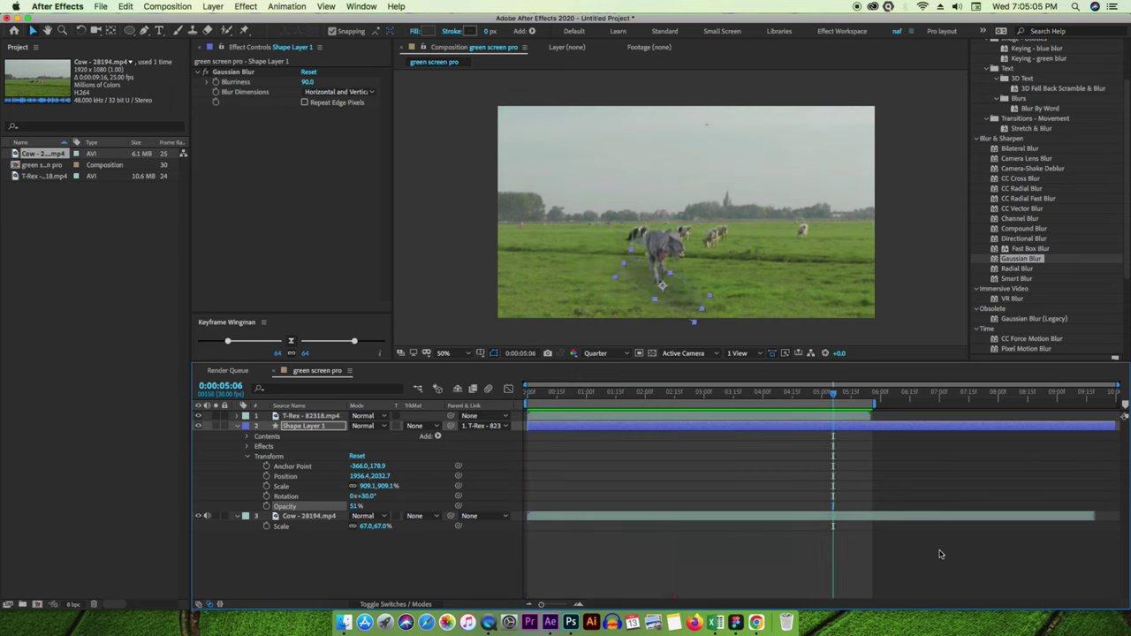